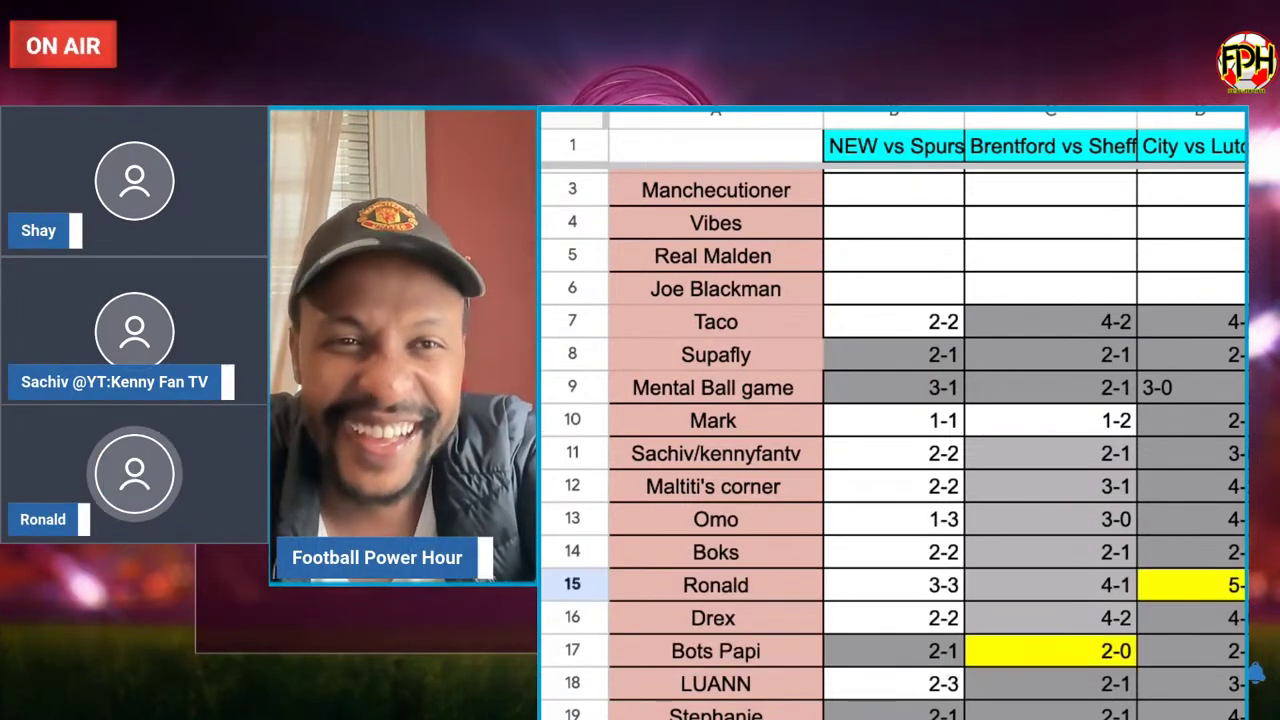
# Set the predictions sheet zoom to 125% to fit more rows and columns.
pyautogui.scroll(-1, 1234, 543)
pyautogui.hscroll(1, 1234, 543)
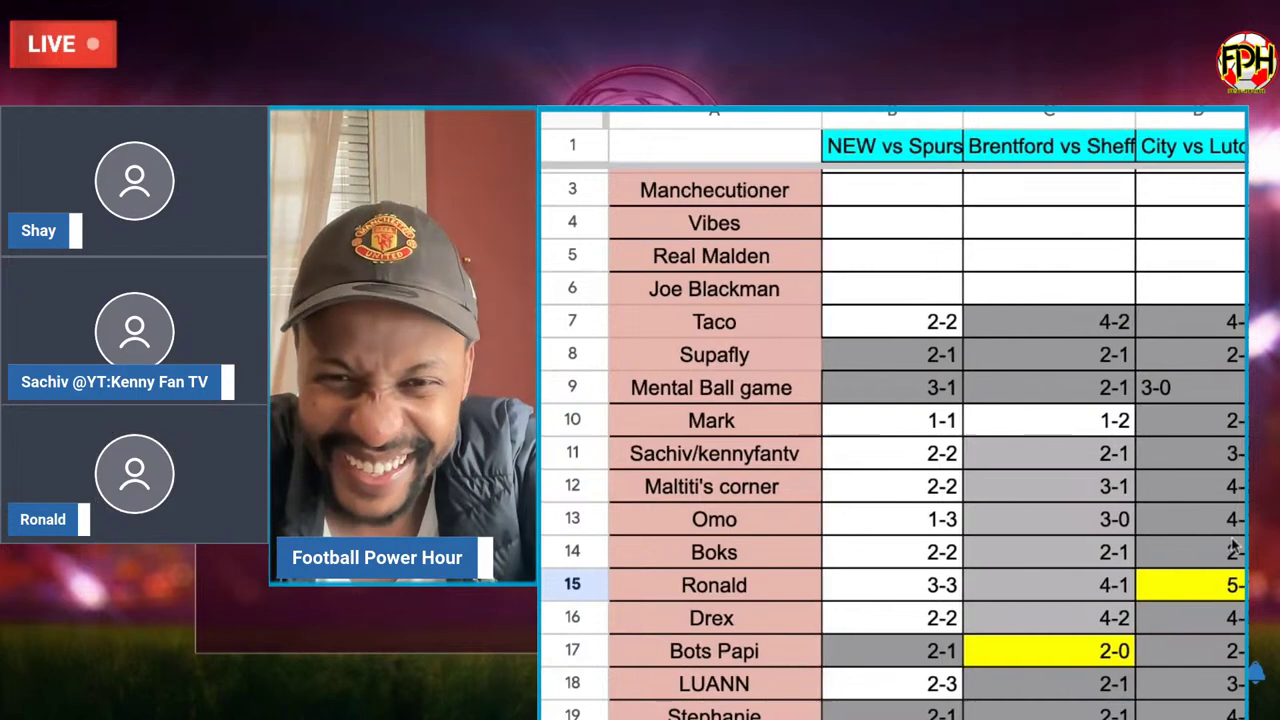
pyautogui.hscroll(2, 1234, 543)
pyautogui.scroll(-1, 1234, 543)
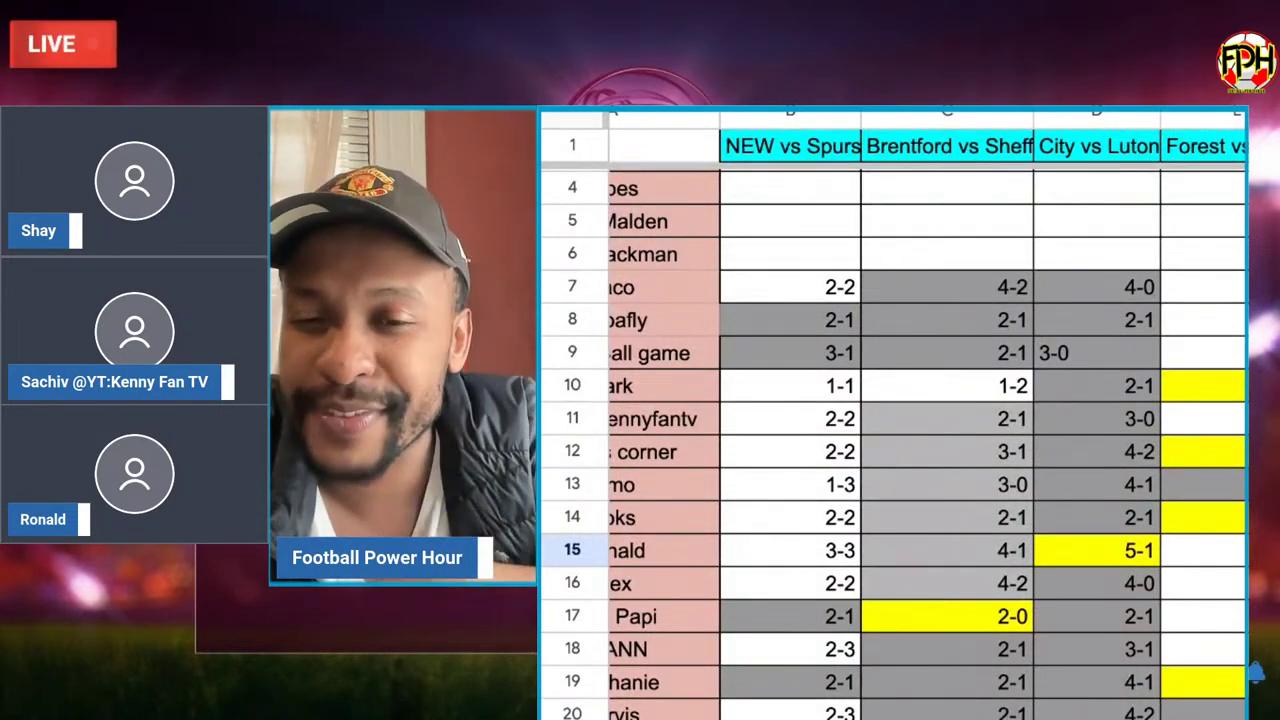
pyautogui.scroll(-1, 1258, 683)
pyautogui.scroll(1, 1258, 683)
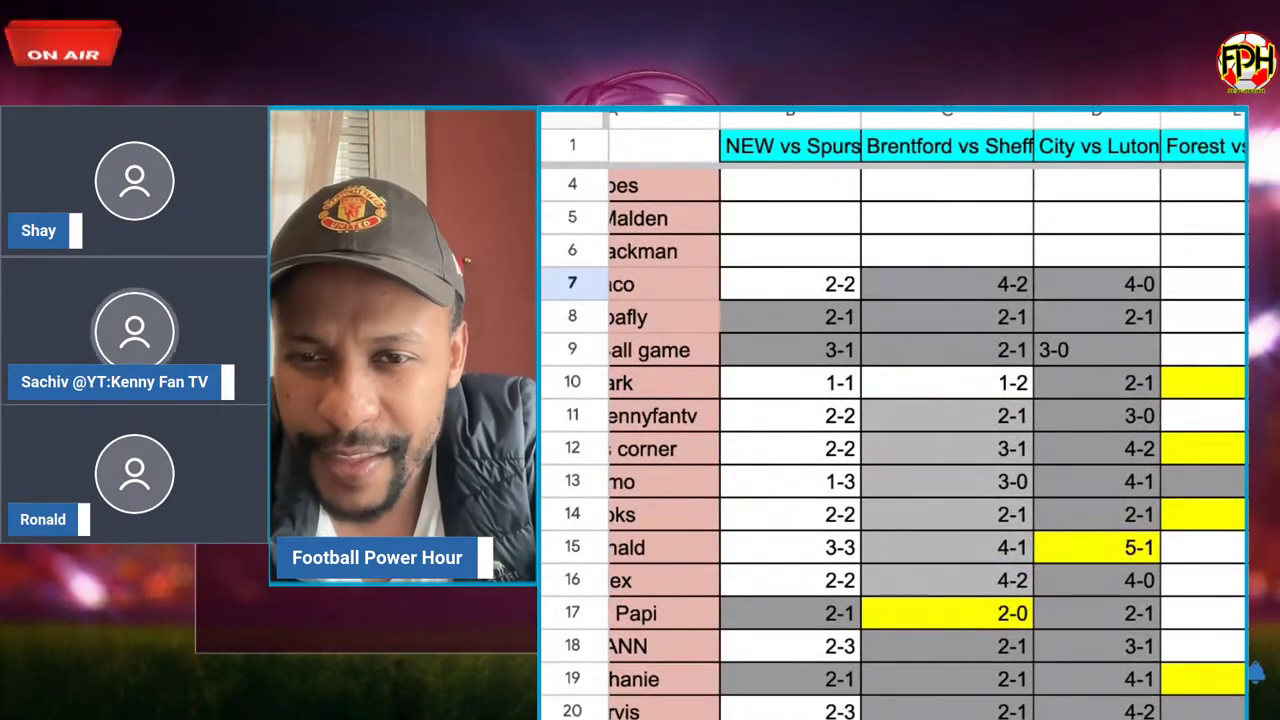
pyautogui.scroll(-5, 1258, 683)
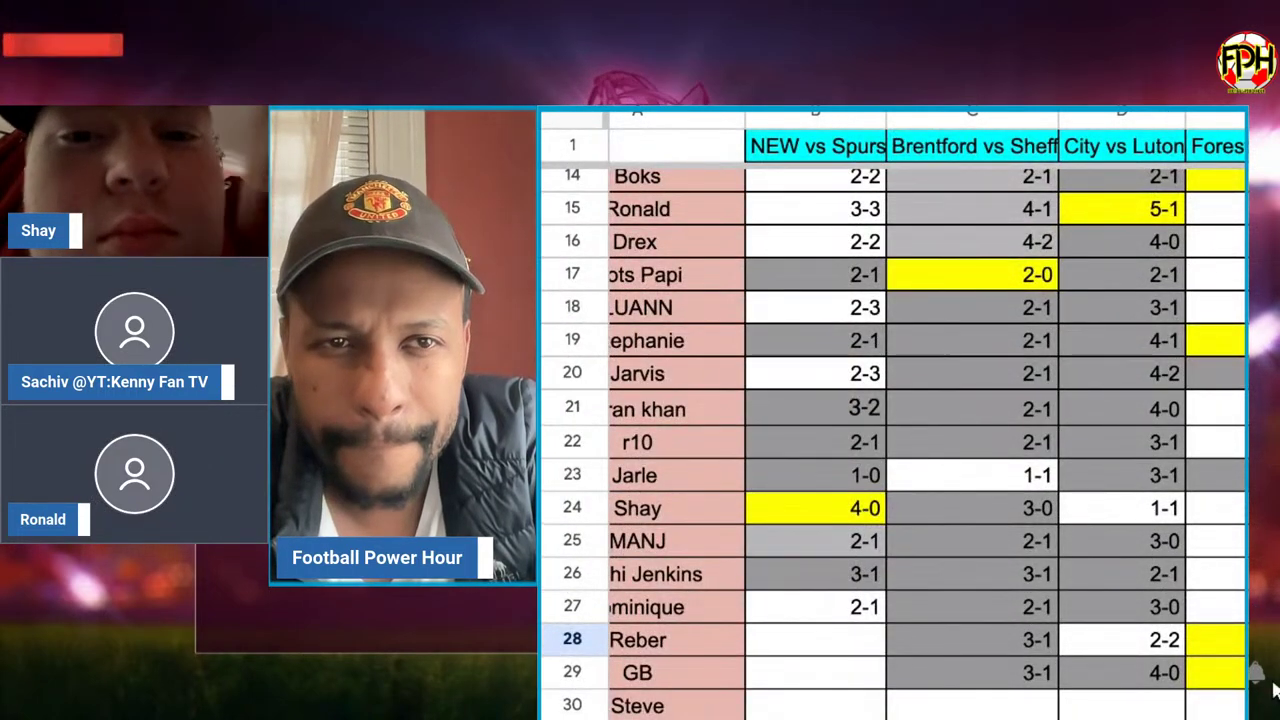
pyautogui.click(834, 208)
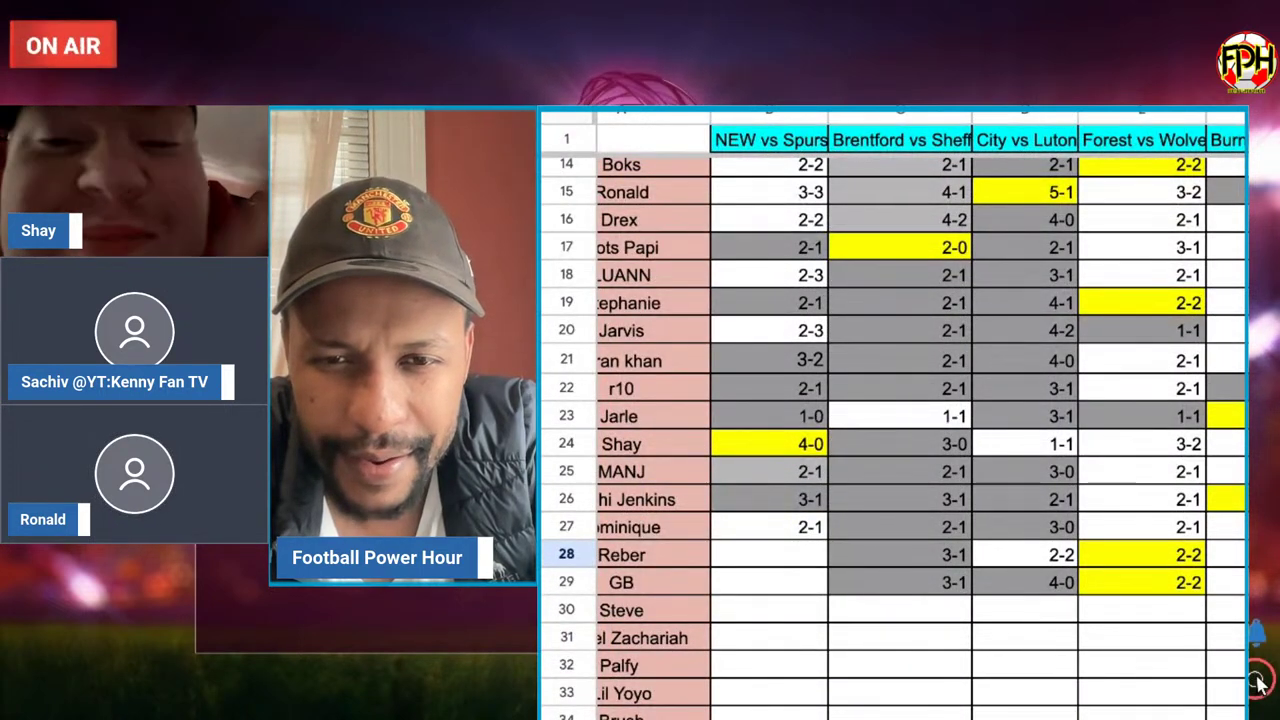
# Select a cell in row 24 and review the surrounding predictions.
pyautogui.click(652, 444)
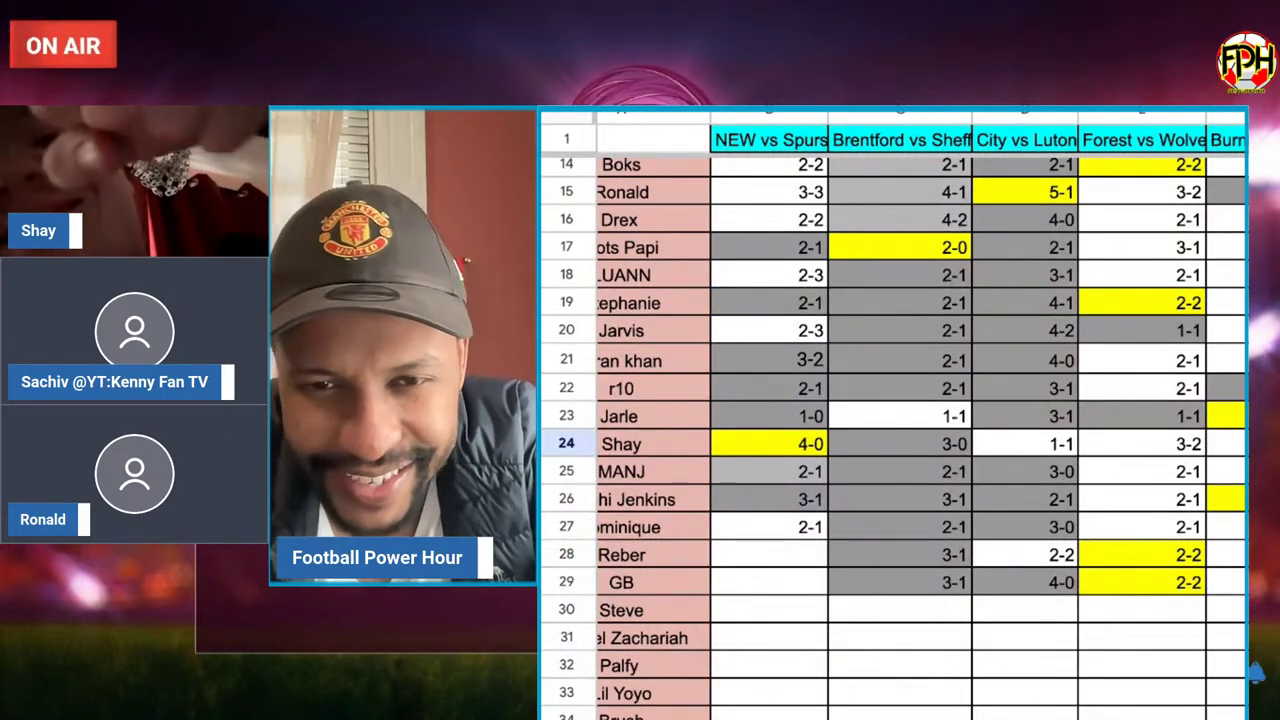
pyautogui.scroll(3, 893, 430)
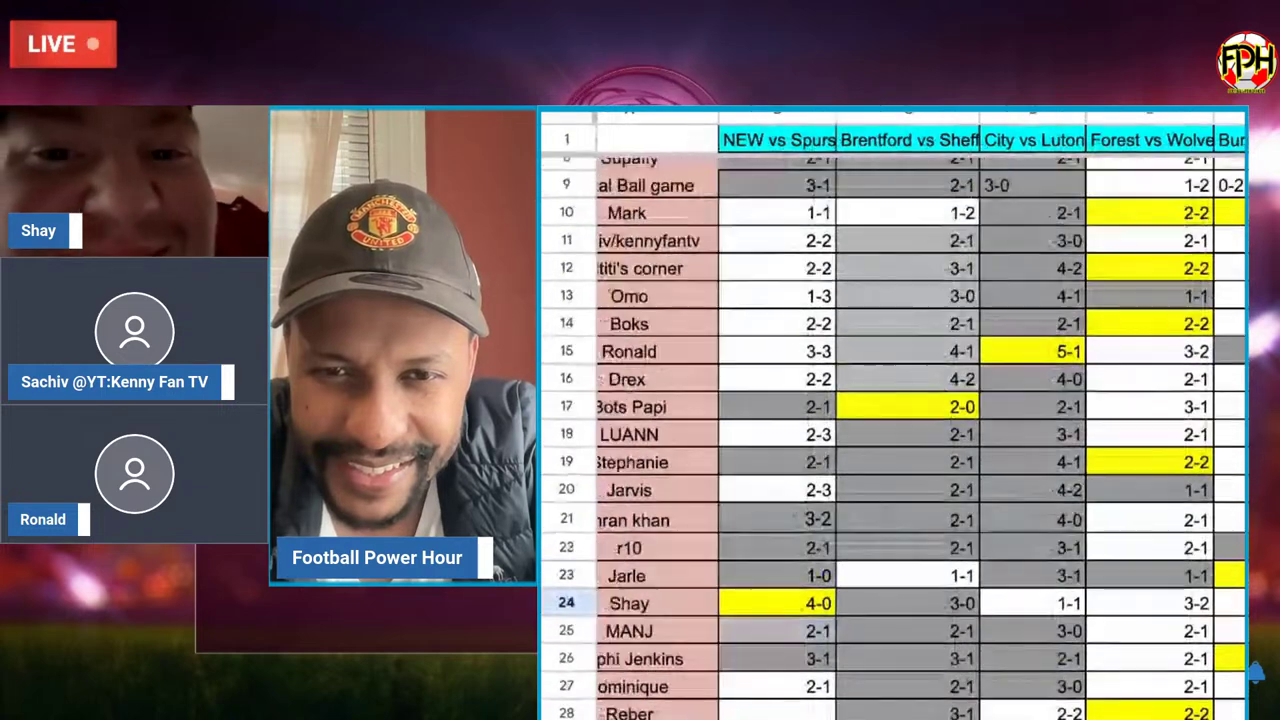
pyautogui.scroll(3, 1255, 672)
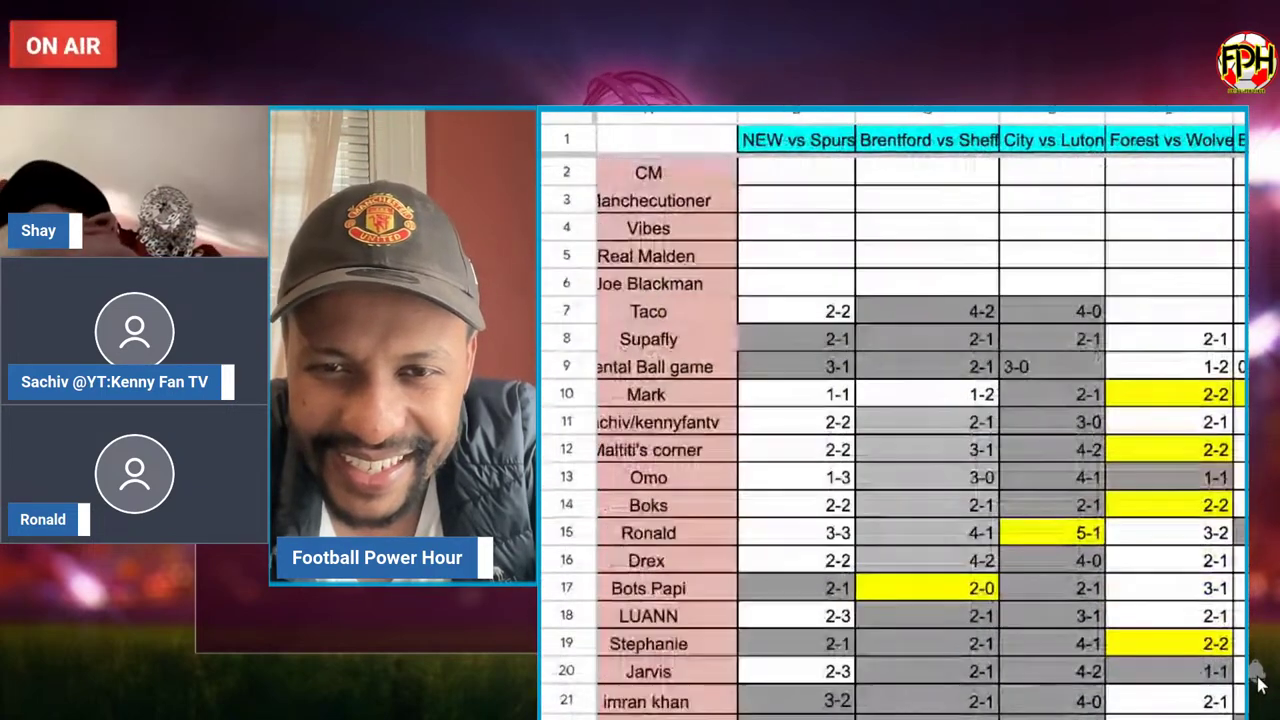
pyautogui.scroll(-3, 1257, 684)
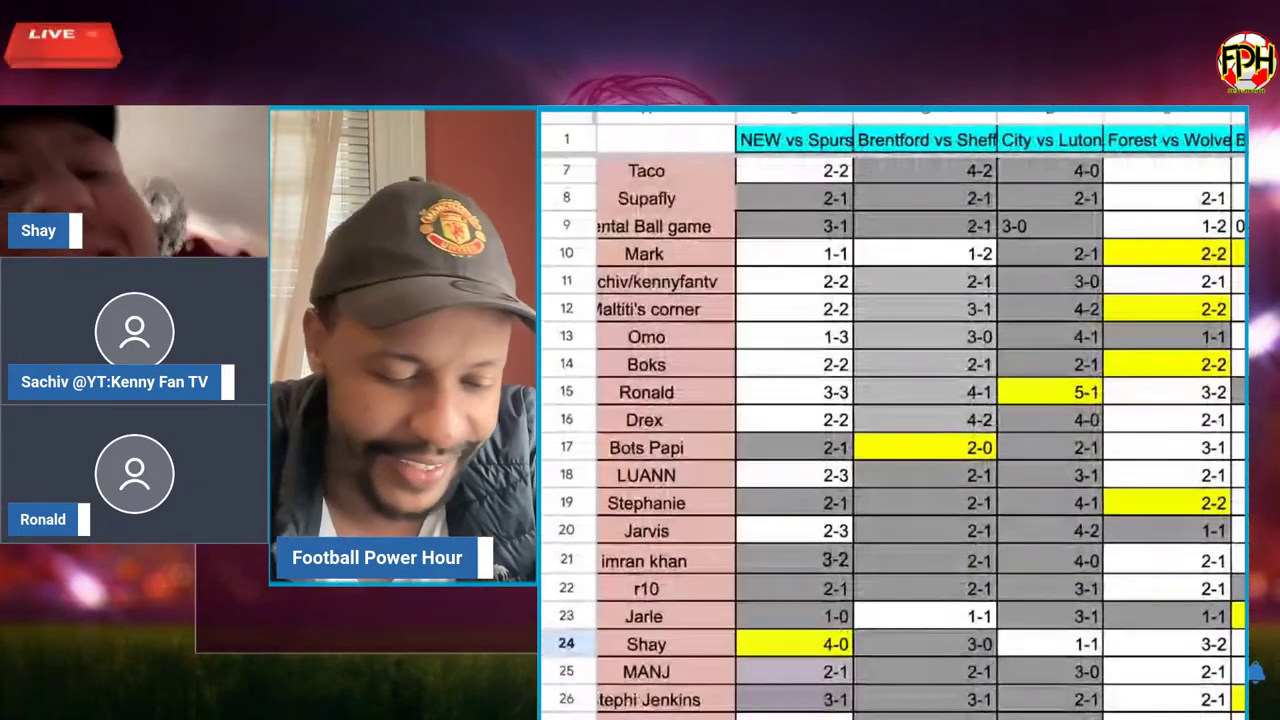
pyautogui.scroll(-3, 1255, 672)
pyautogui.scroll(3, 1255, 672)
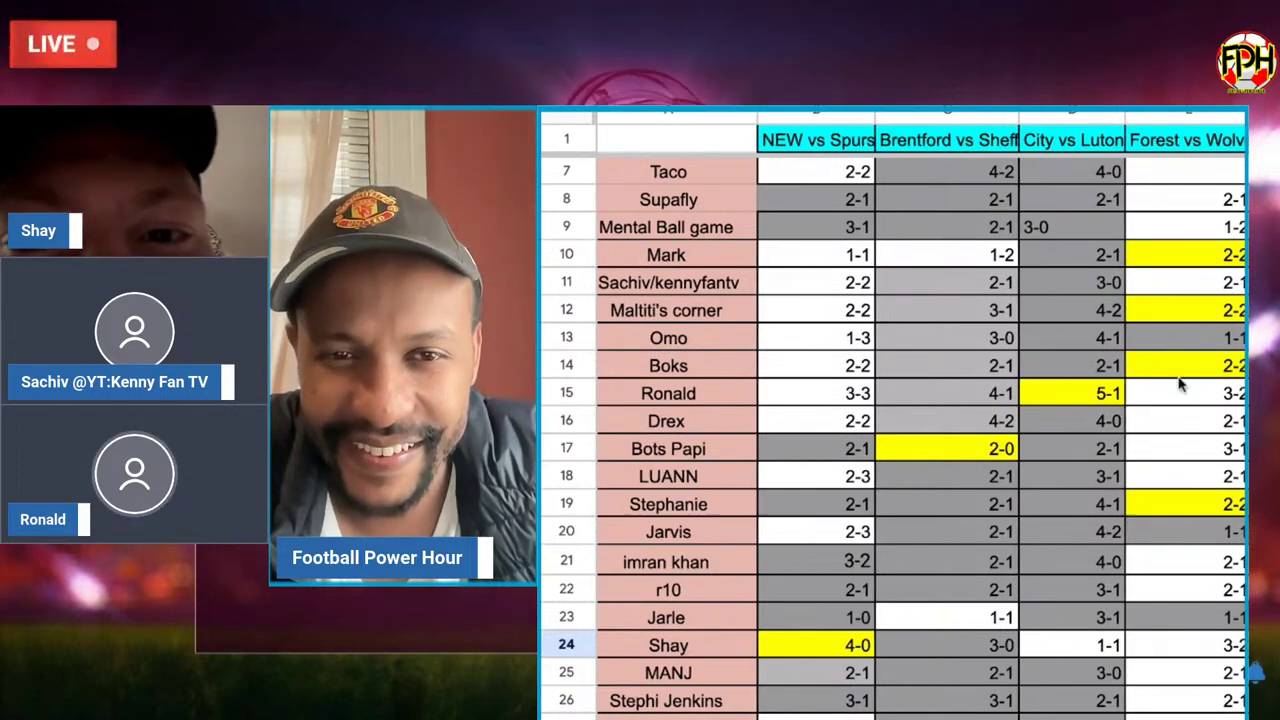
# Scroll right across the MATCH DAY 33 fixture columns through Bourne vs Man United.
pyautogui.hscroll(1, 1180, 384)
pyautogui.scroll(-1, 1180, 384)
pyautogui.hscroll(4, 1180, 384)
pyautogui.scroll(2, 1165, 375)
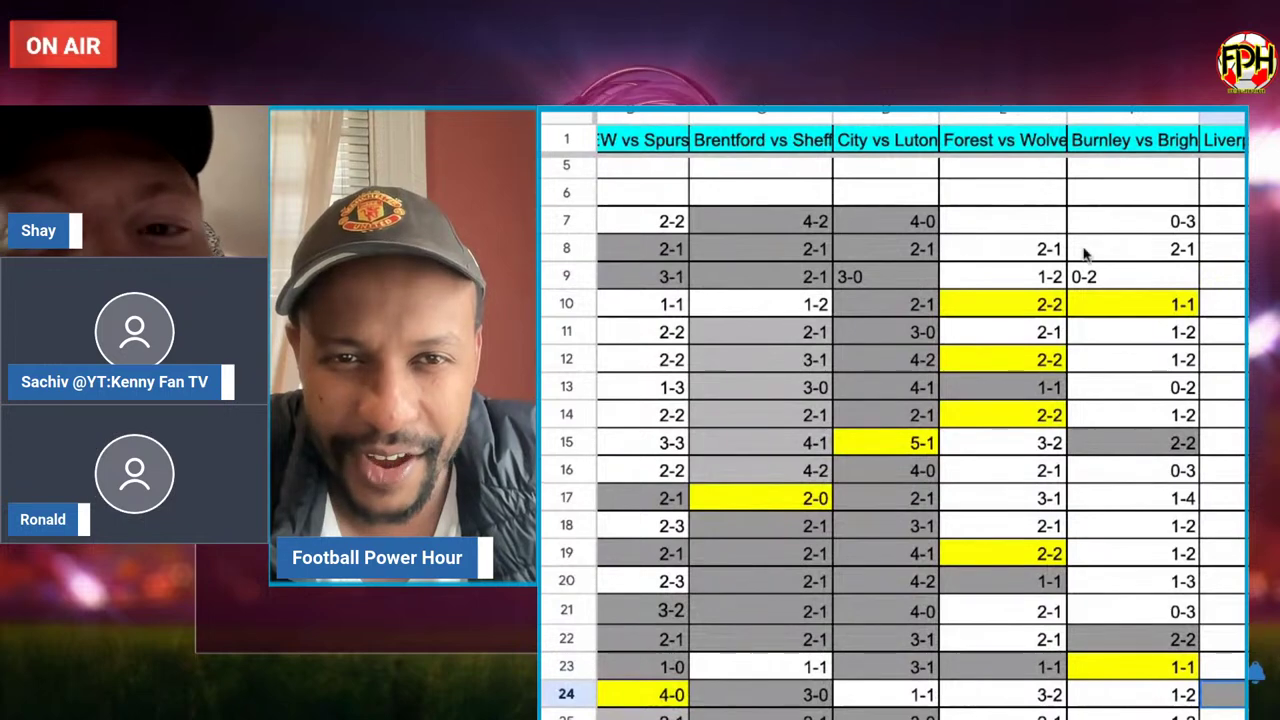
pyautogui.hscroll(2, 1085, 253)
pyautogui.hscroll(3, 1085, 253)
pyautogui.scroll(-1, 1085, 253)
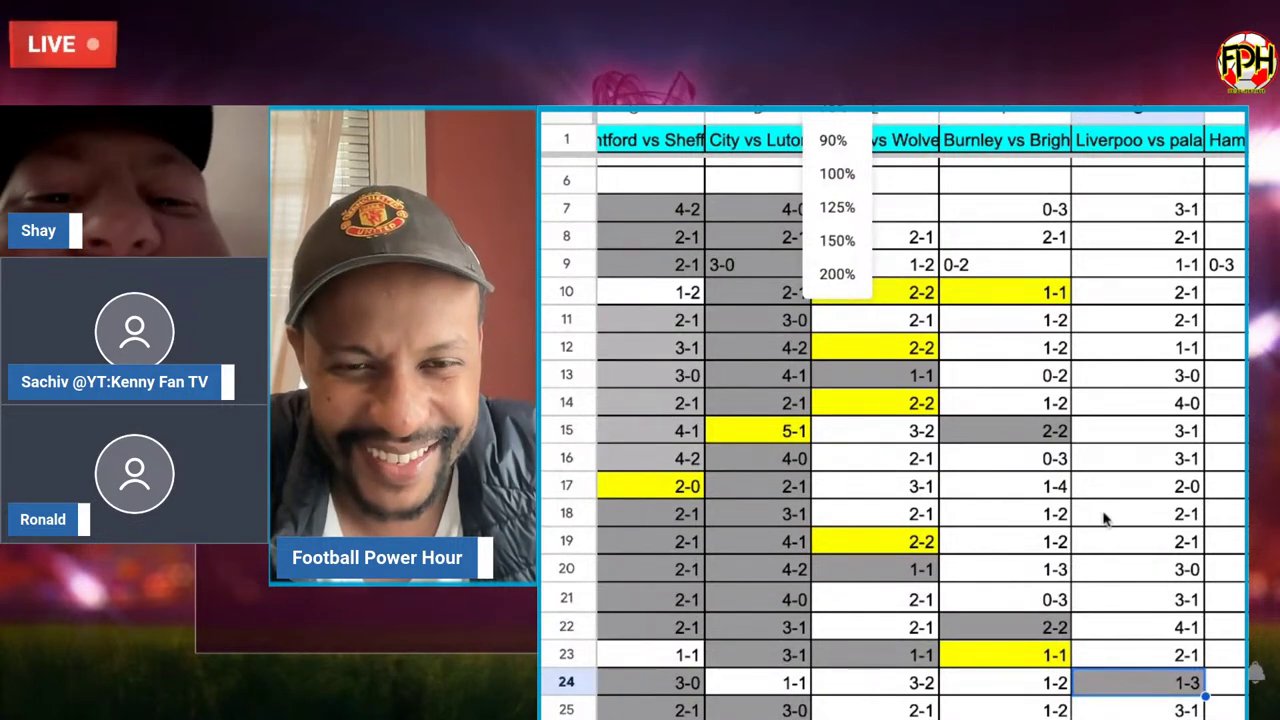
pyautogui.scroll(-3, 1137, 686)
pyautogui.hscroll(-1, 1137, 686)
pyautogui.scroll(-3, 1131, 682)
pyautogui.hscroll(1, 1131, 682)
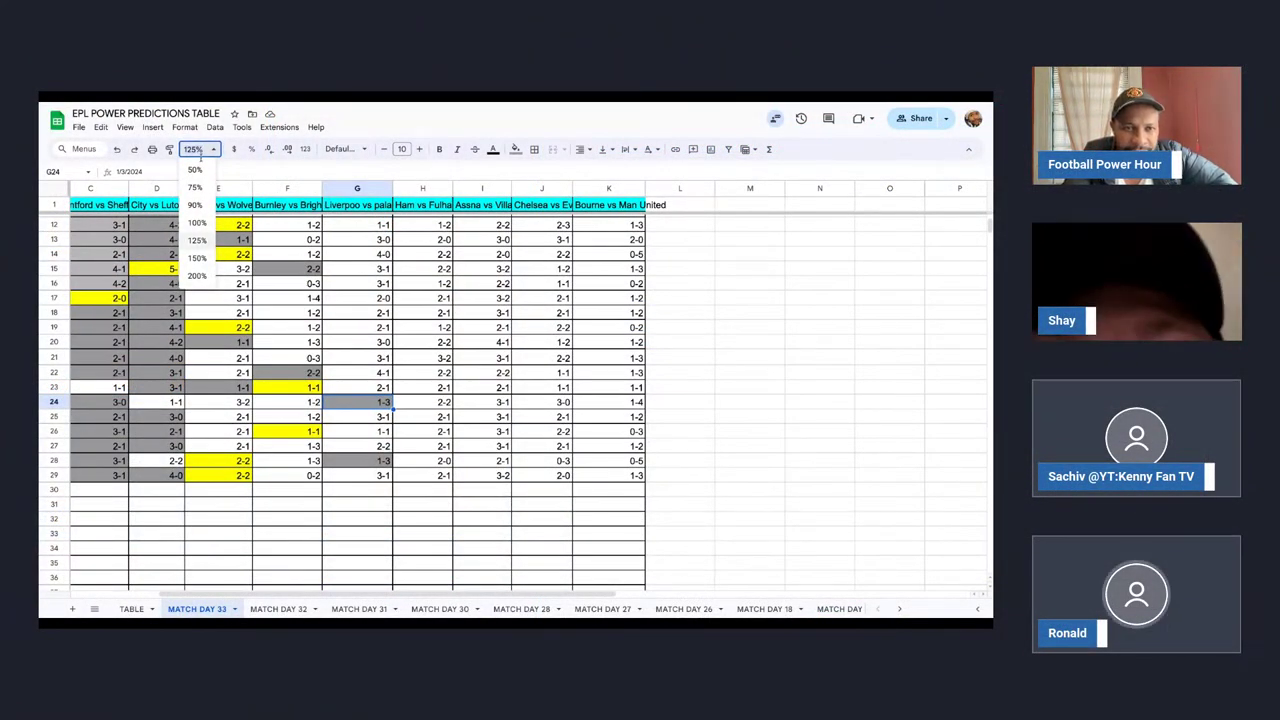
# Set the zoom to 150%, then back to 125%.
pyautogui.click(197, 258)
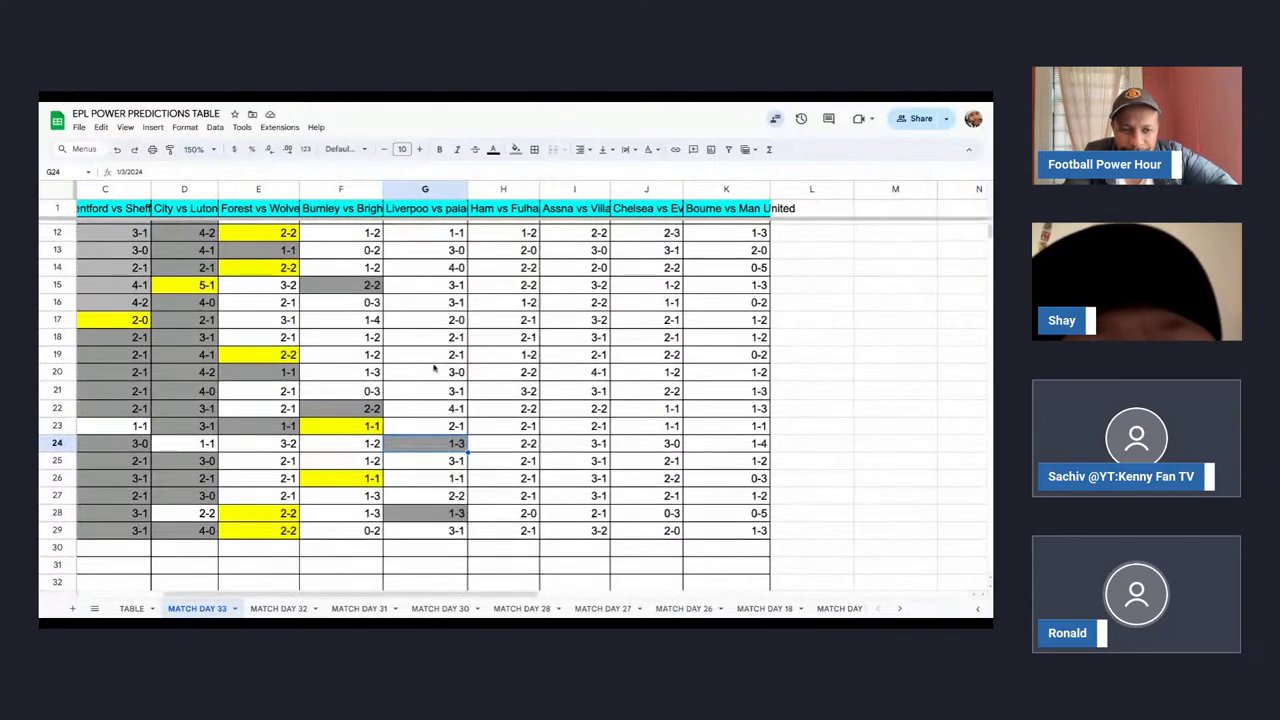
pyautogui.hscroll(-2, 434, 369)
pyautogui.scroll(1, 434, 369)
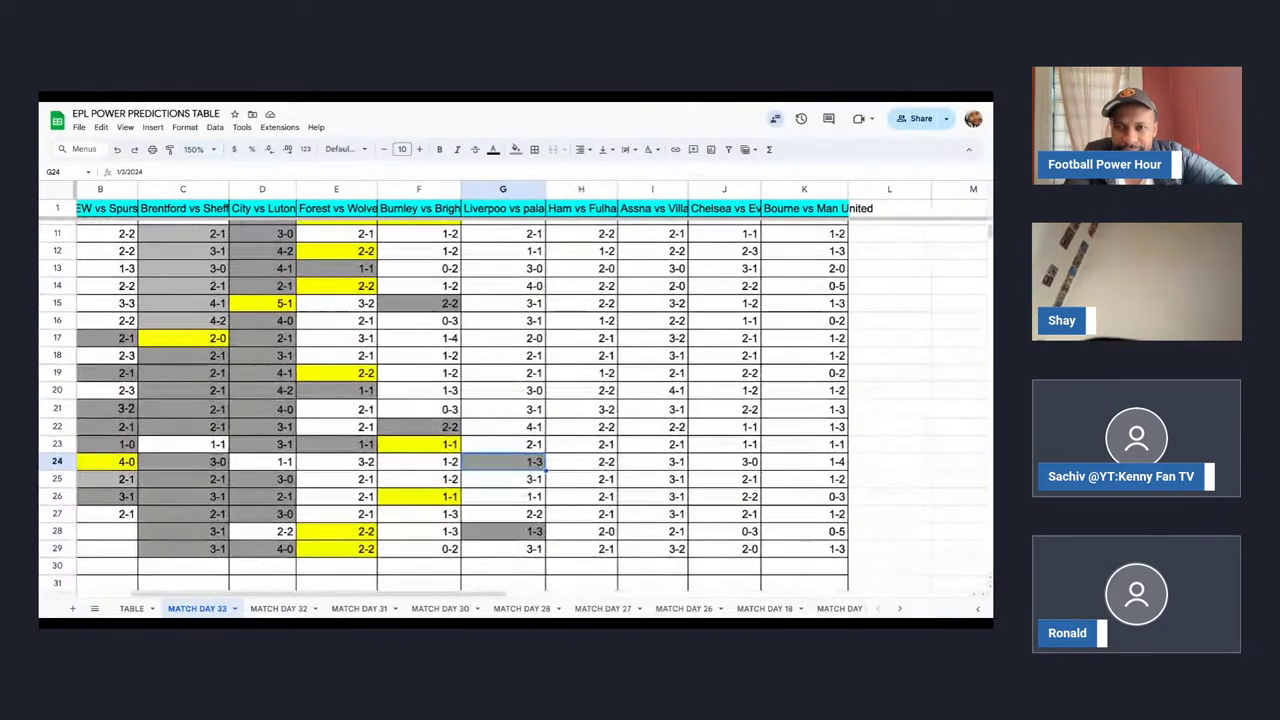
pyautogui.click(195, 149)
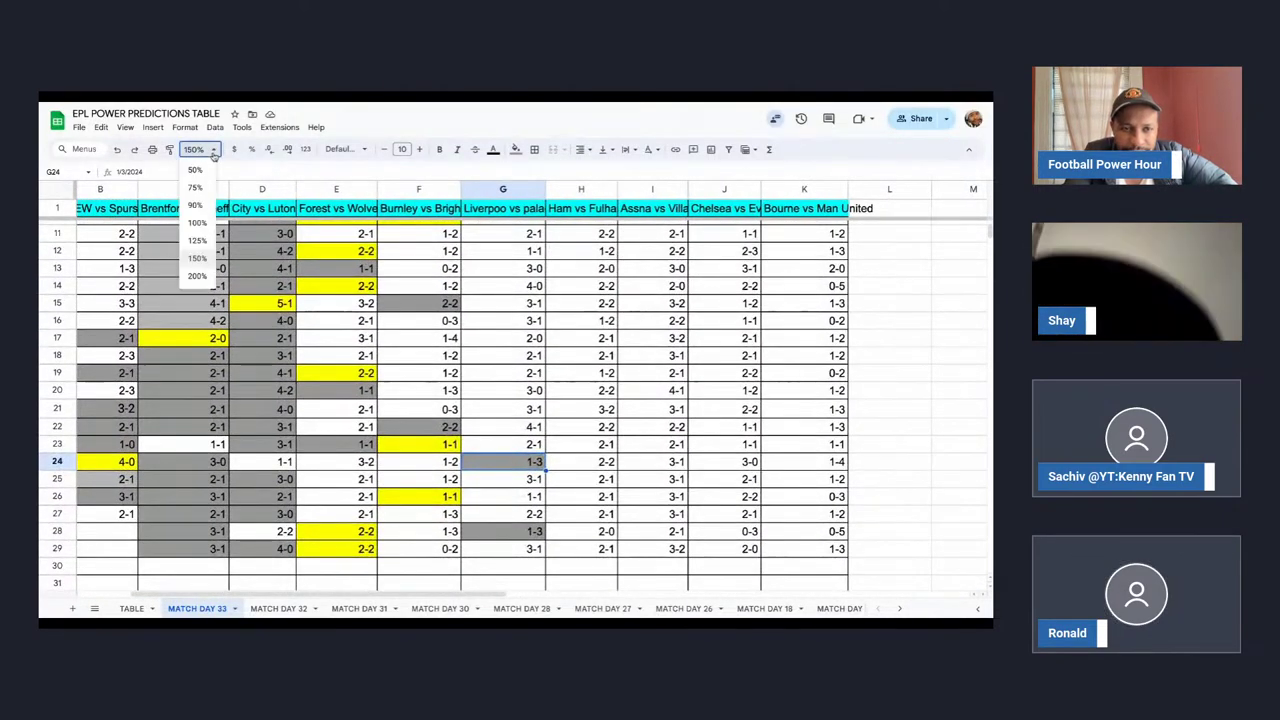
pyautogui.click(199, 242)
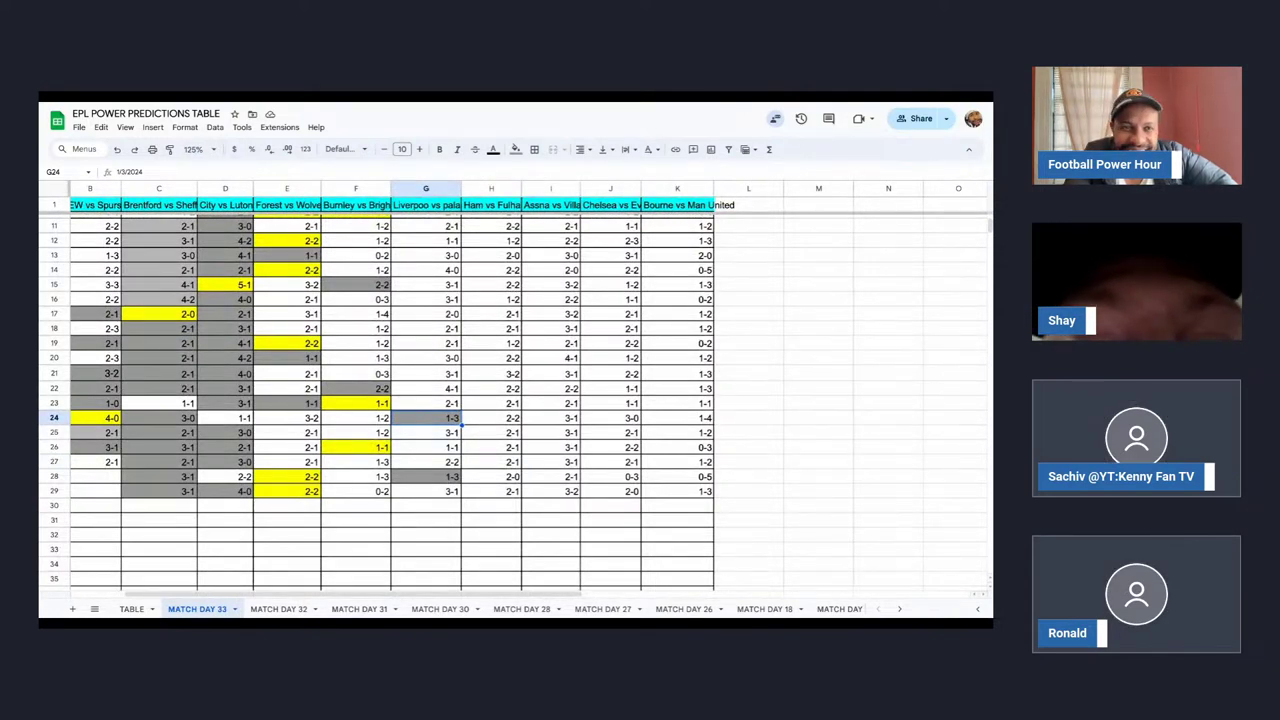
# Scroll back to column A and select cell H24.
pyautogui.hscroll(-3, 336, 251)
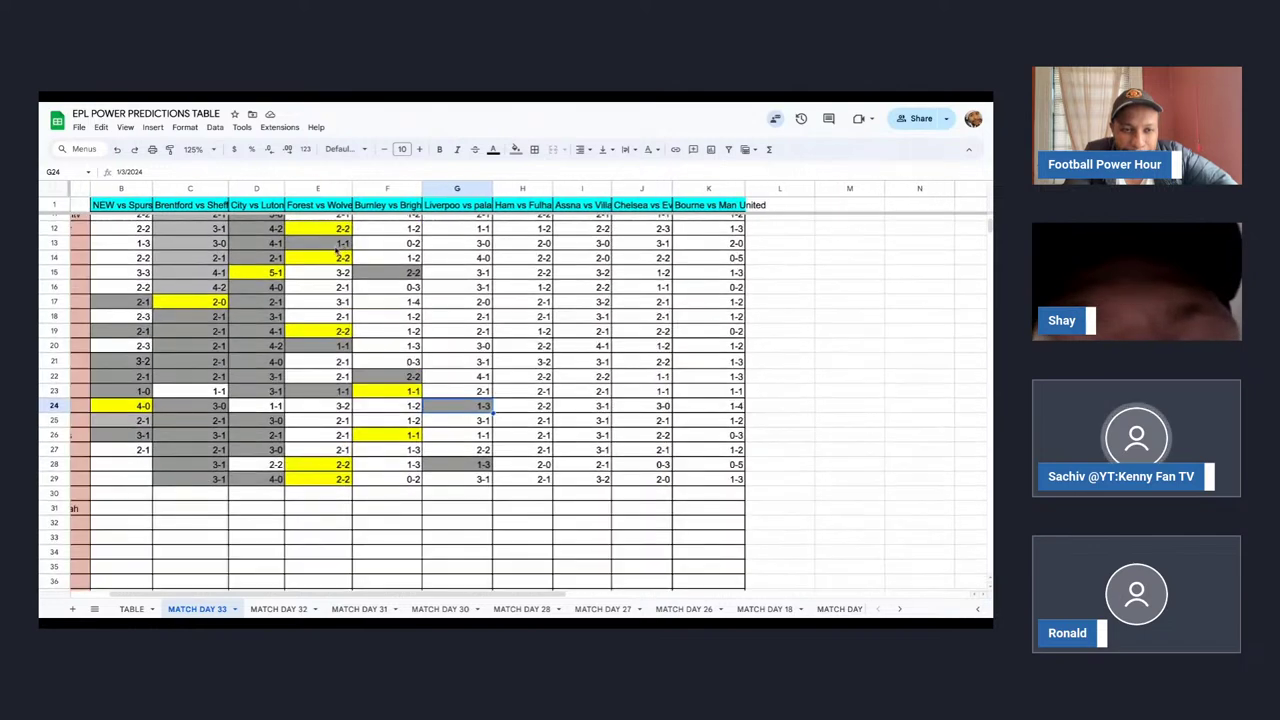
pyautogui.scroll(3, 336, 251)
pyautogui.hscroll(-2, 336, 251)
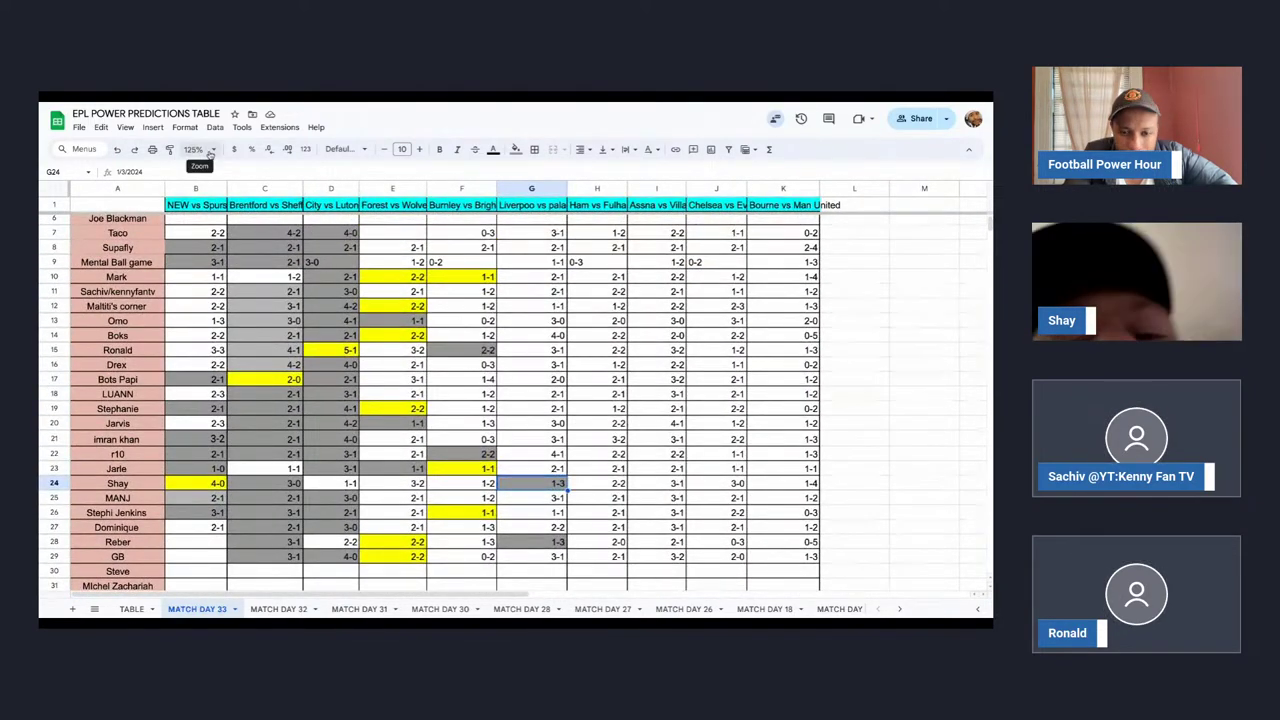
pyautogui.click(615, 486)
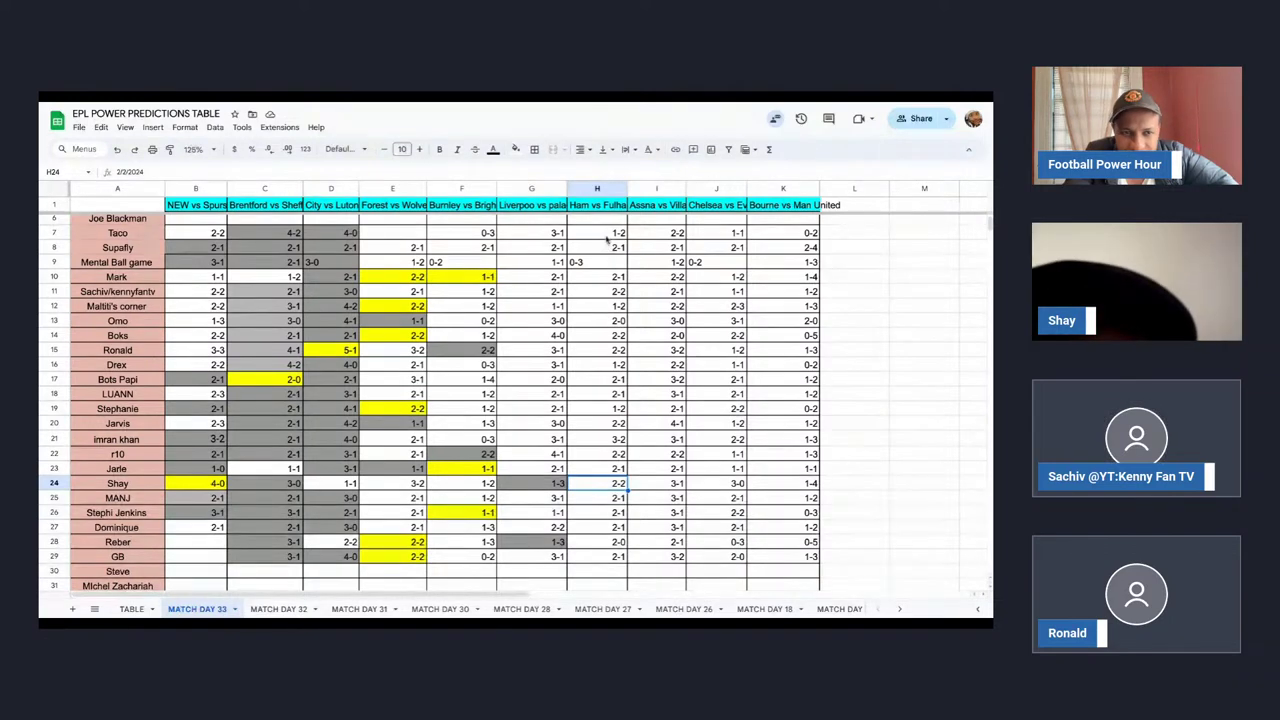
# Give cells H7, H9 and H12 a grey fill.
pyautogui.click(605, 233)
pyautogui.click(515, 149)
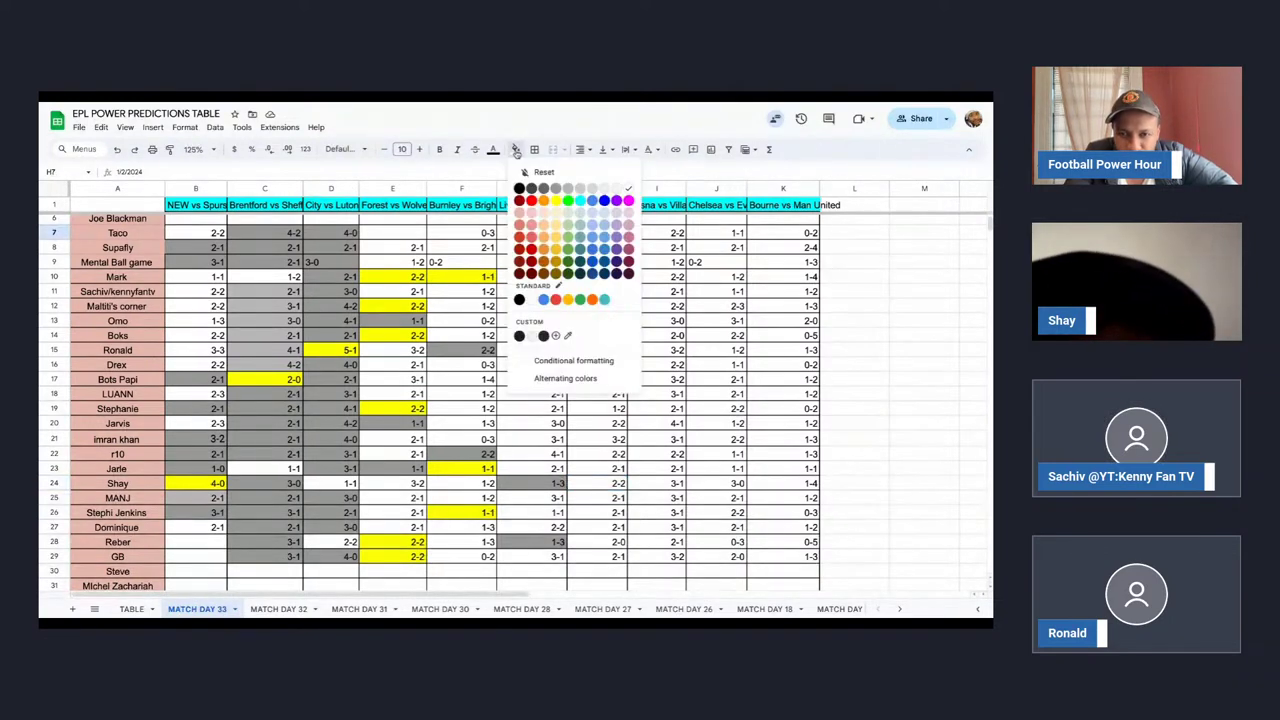
pyautogui.click(558, 191)
pyautogui.click(603, 264)
pyautogui.click(556, 188)
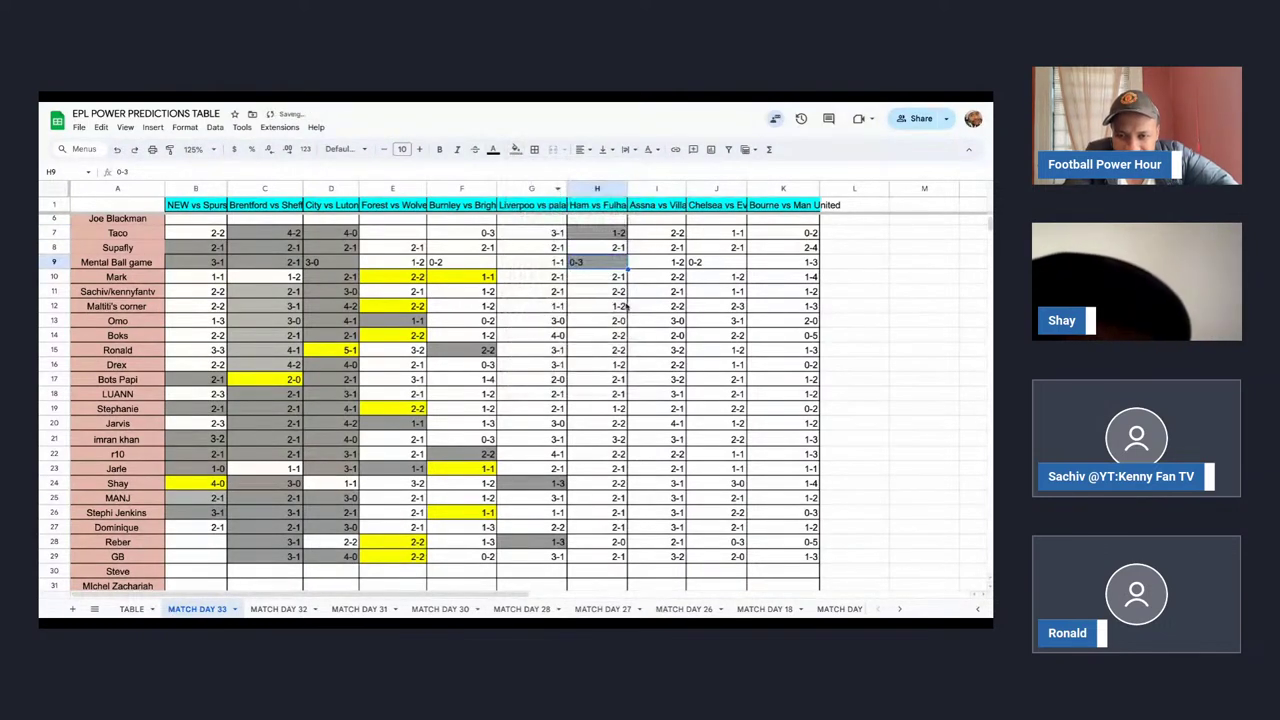
pyautogui.click(610, 307)
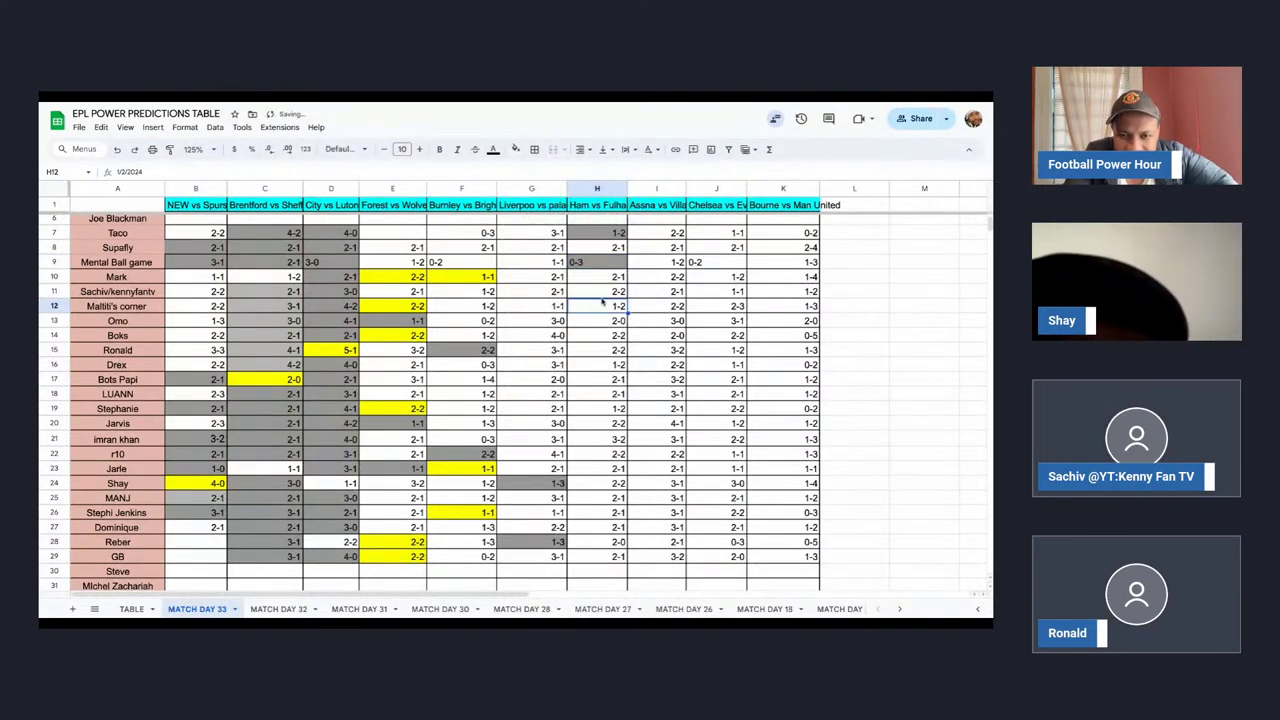
pyautogui.click(515, 149)
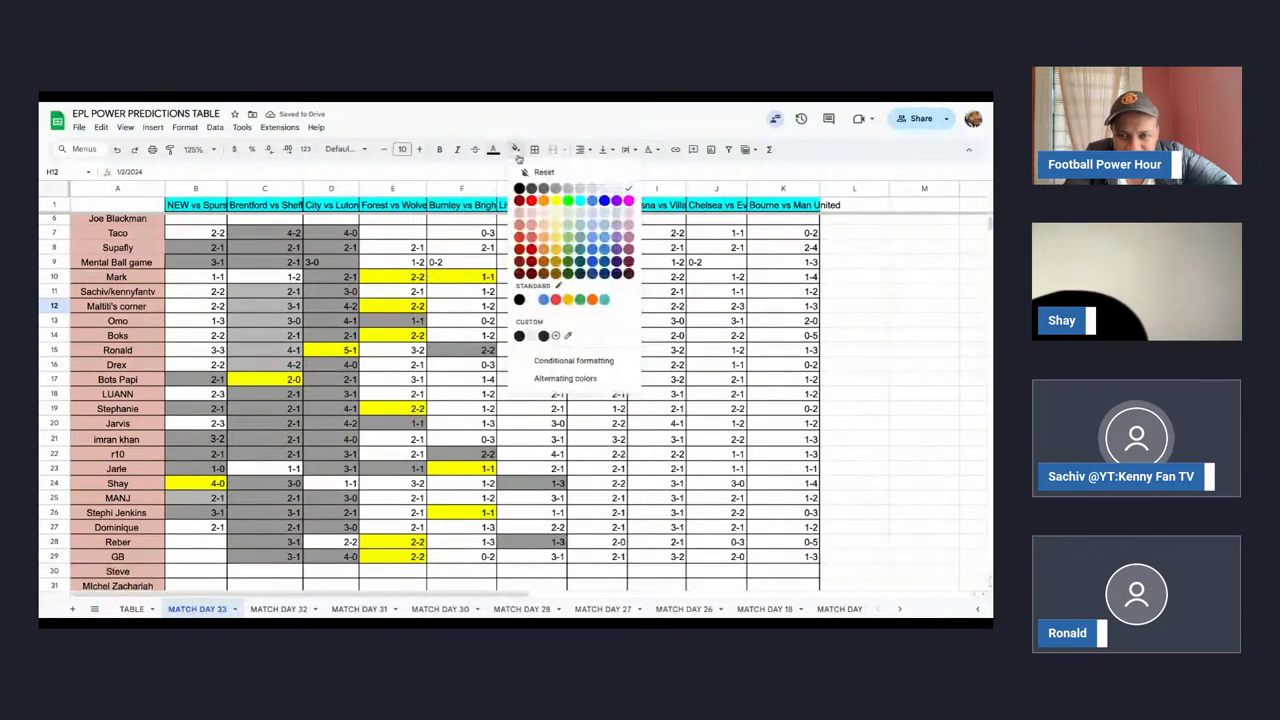
pyautogui.click(557, 190)
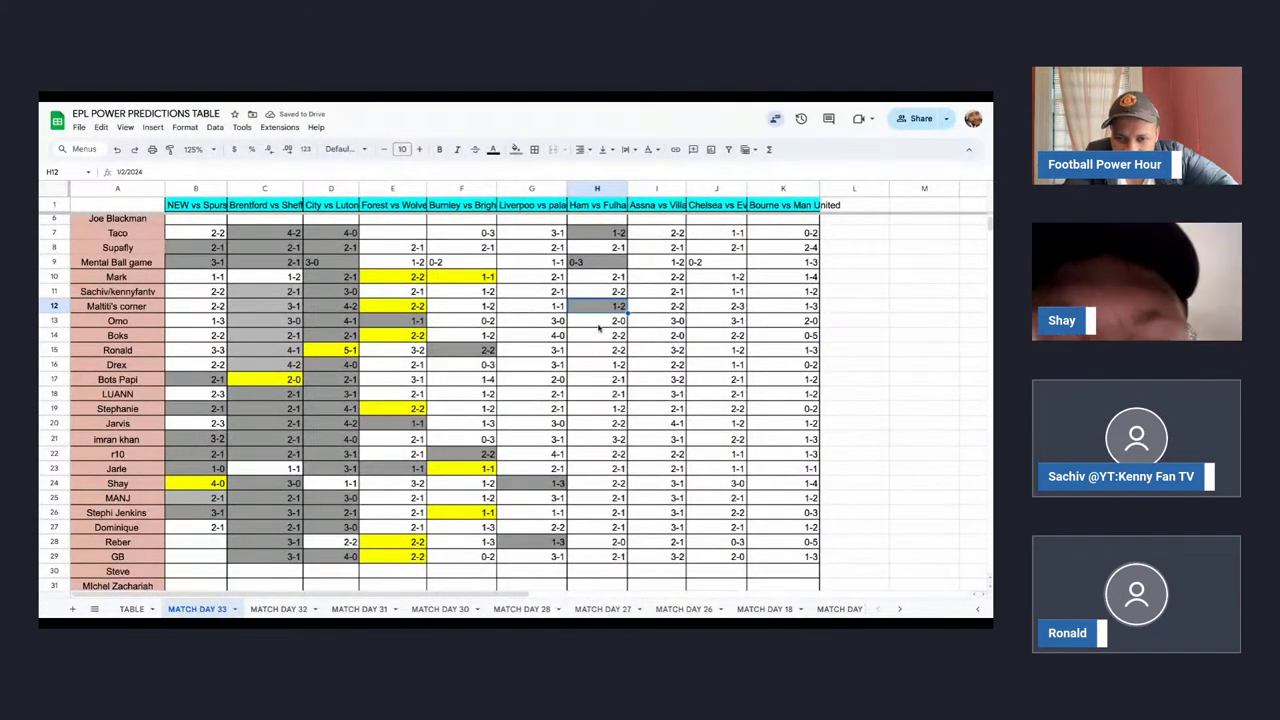
# Give cells H16 and H19 a grey fill, then move down to H29.
pyautogui.click(599, 325)
pyautogui.click(603, 364)
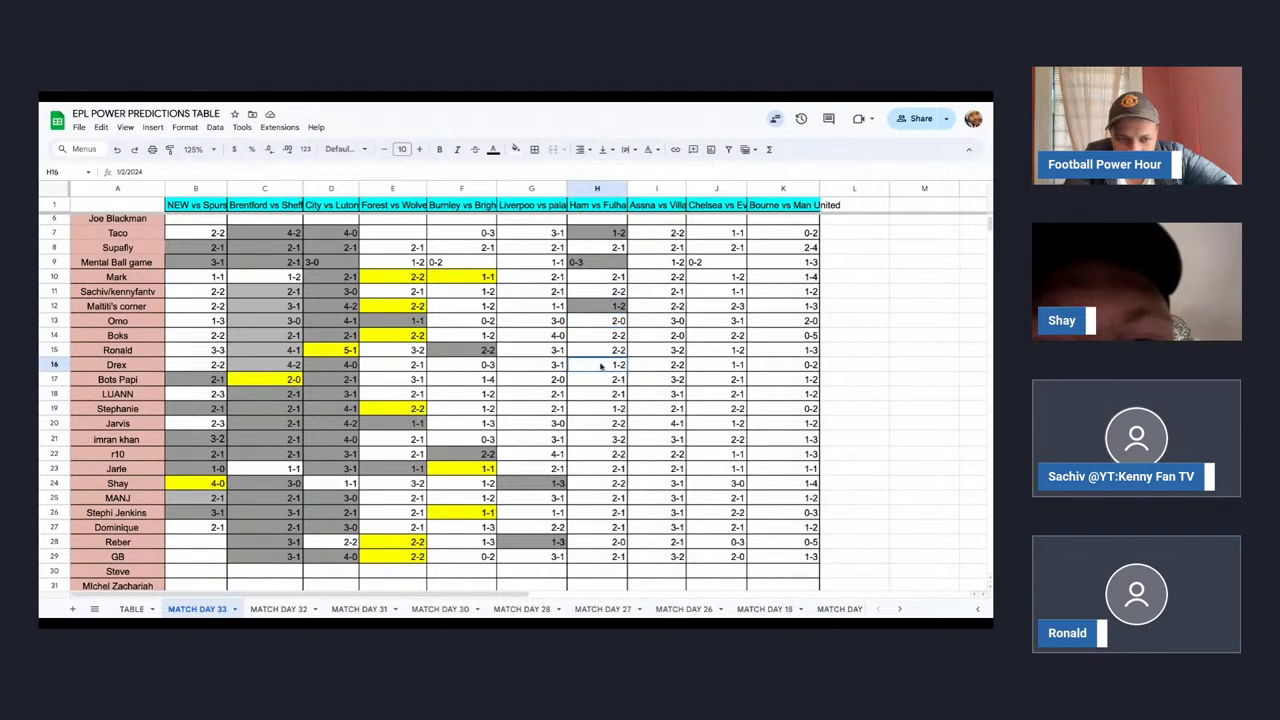
pyautogui.click(515, 149)
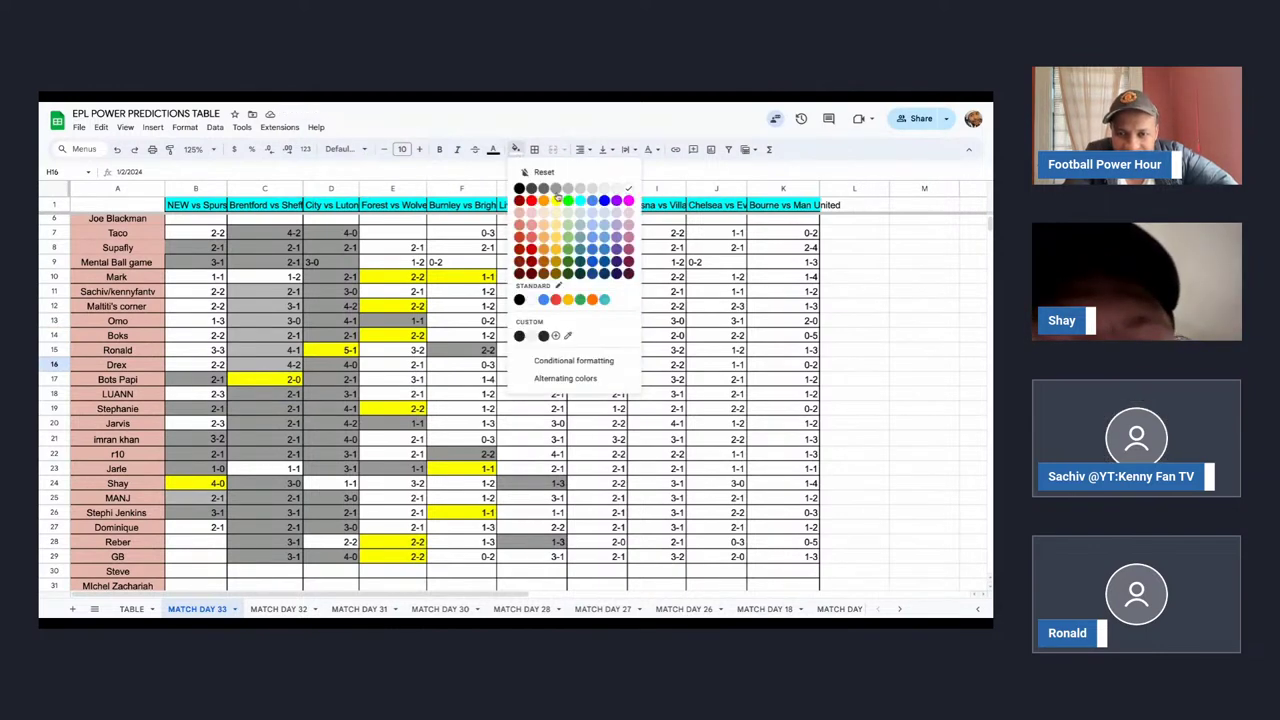
pyautogui.click(577, 191)
pyautogui.click(612, 410)
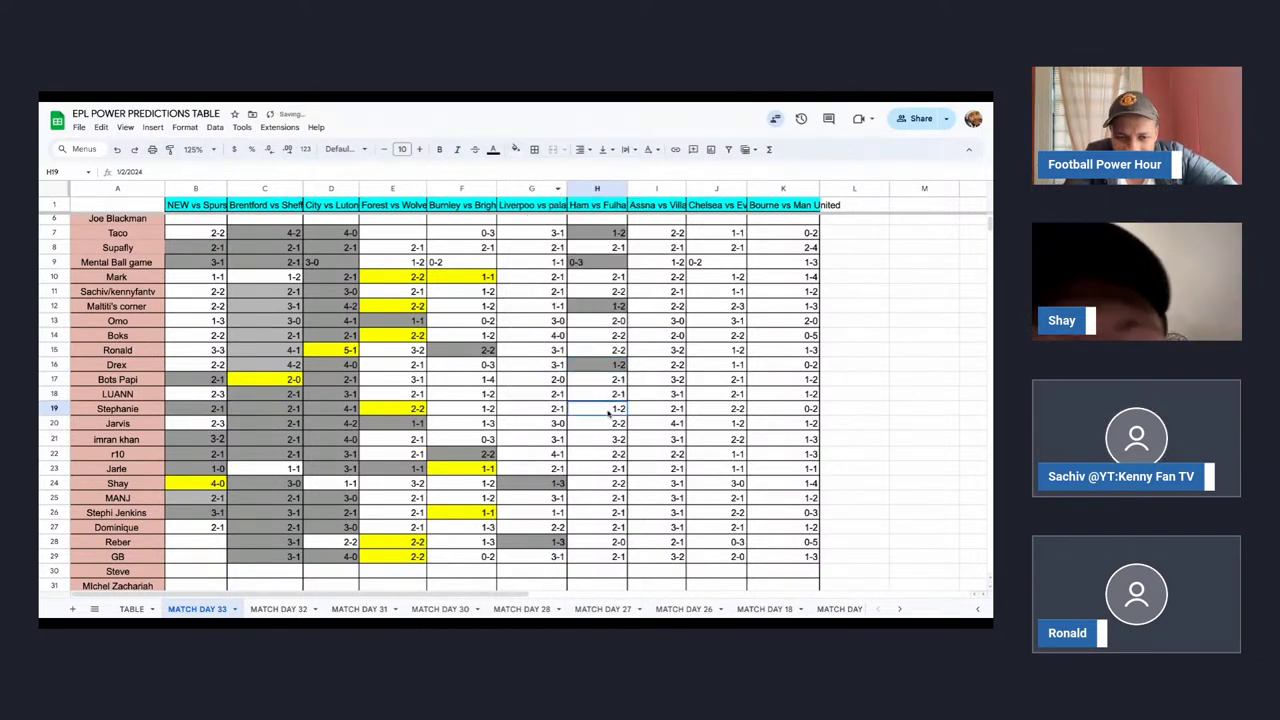
pyautogui.click(515, 149)
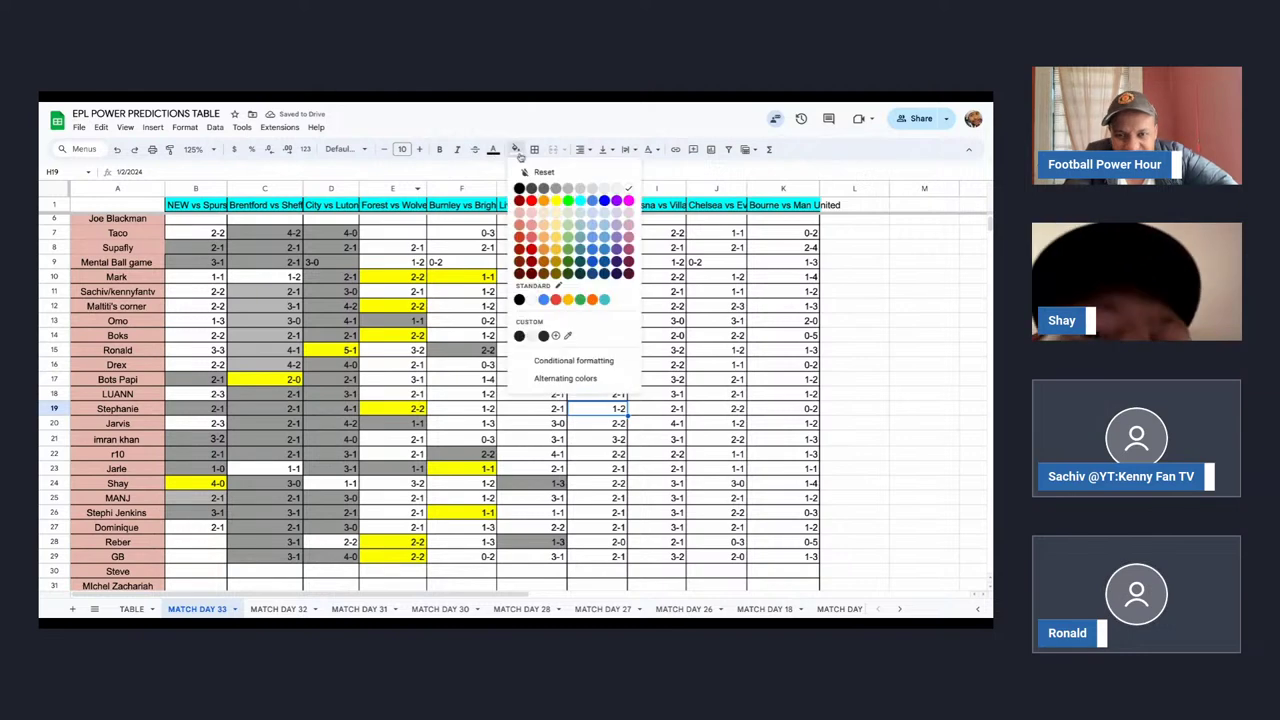
pyautogui.click(577, 191)
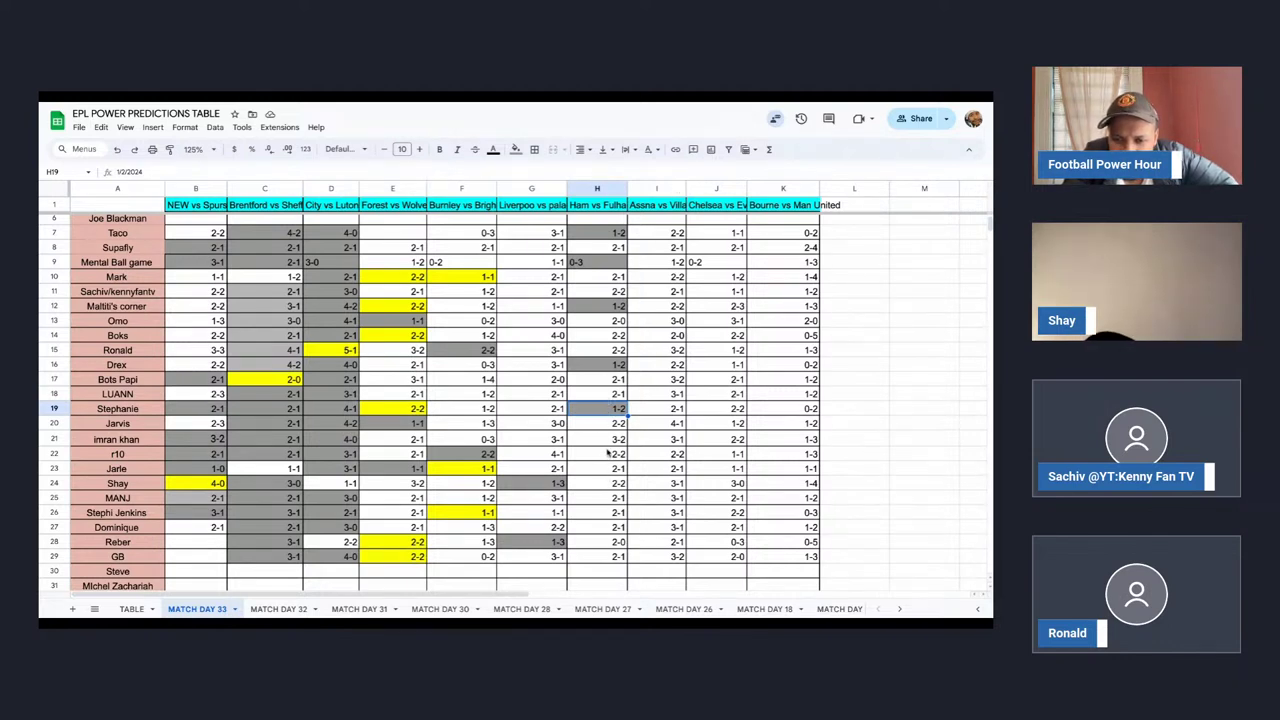
pyautogui.click(607, 441)
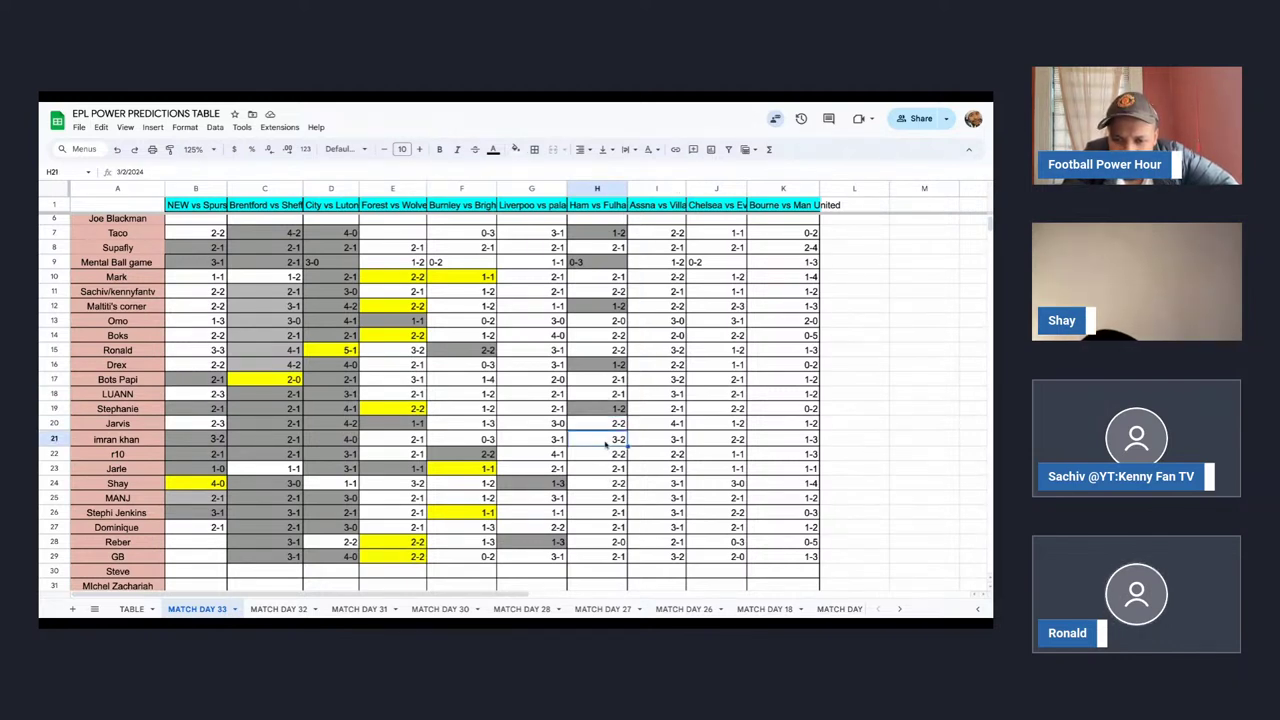
pyautogui.click(609, 557)
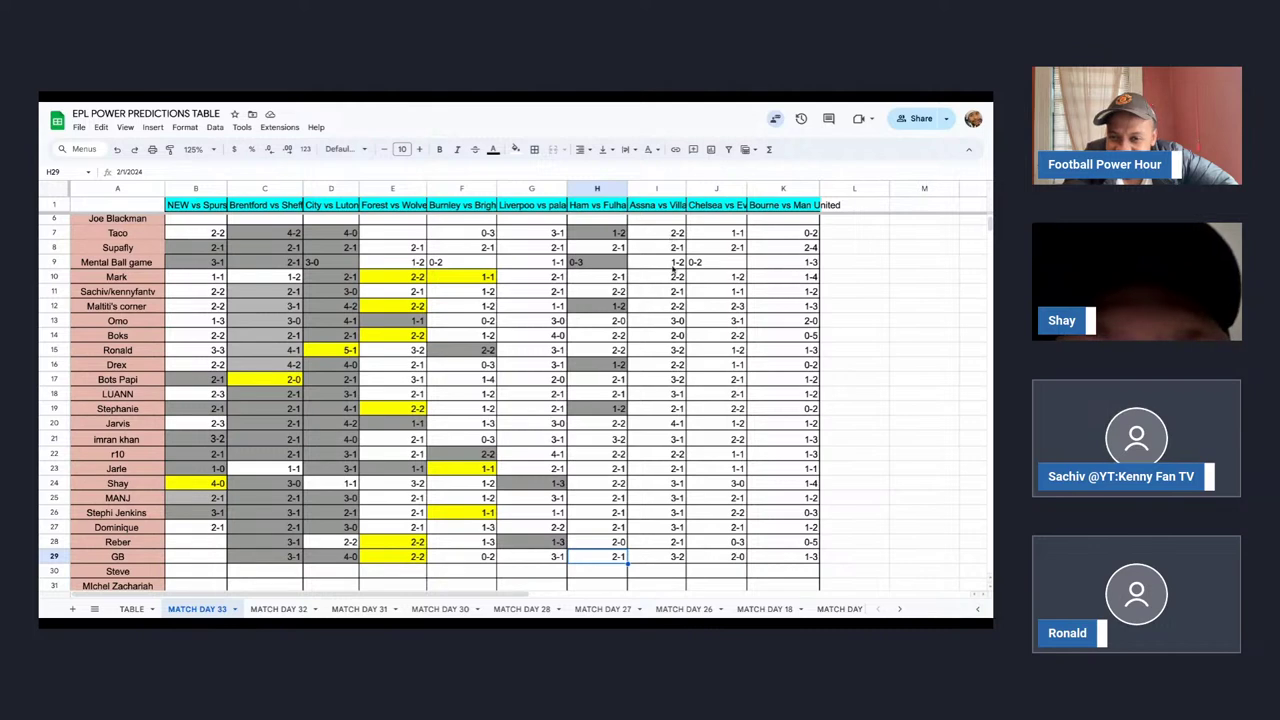
# Shade the 1-2 in I9 and the 2-1 in J8 grey.
pyautogui.click(673, 263)
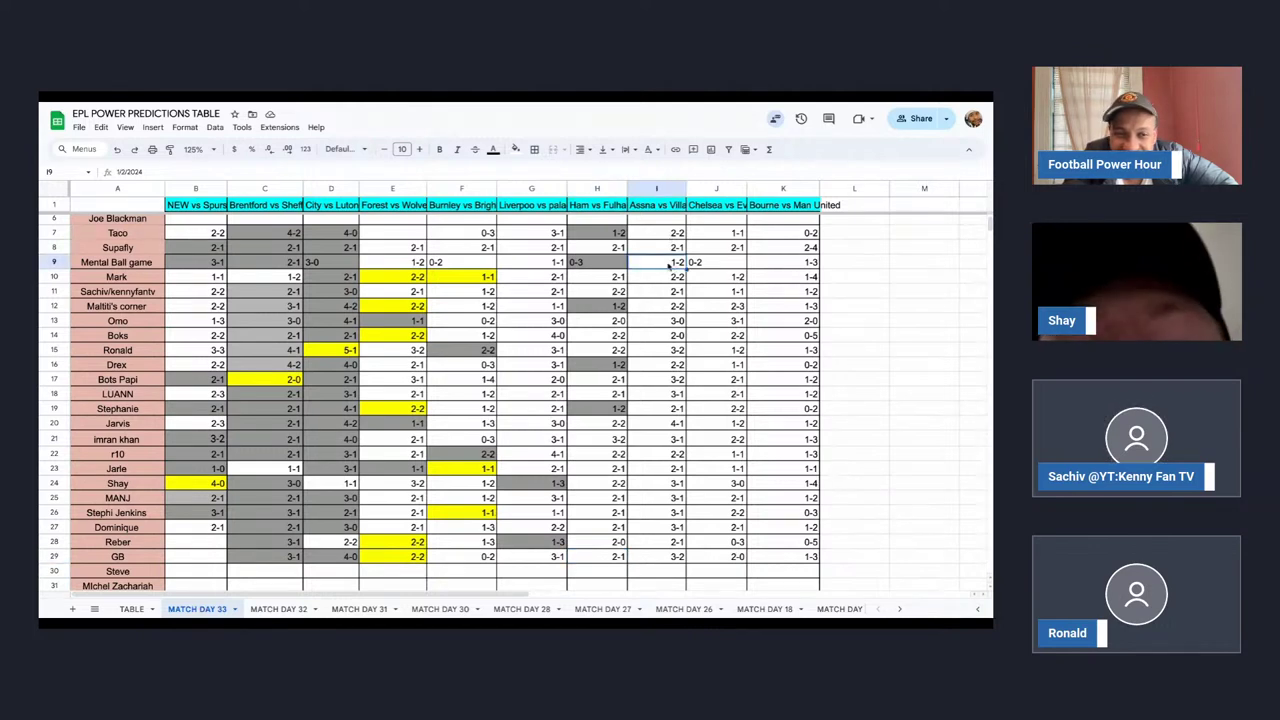
pyautogui.click(516, 149)
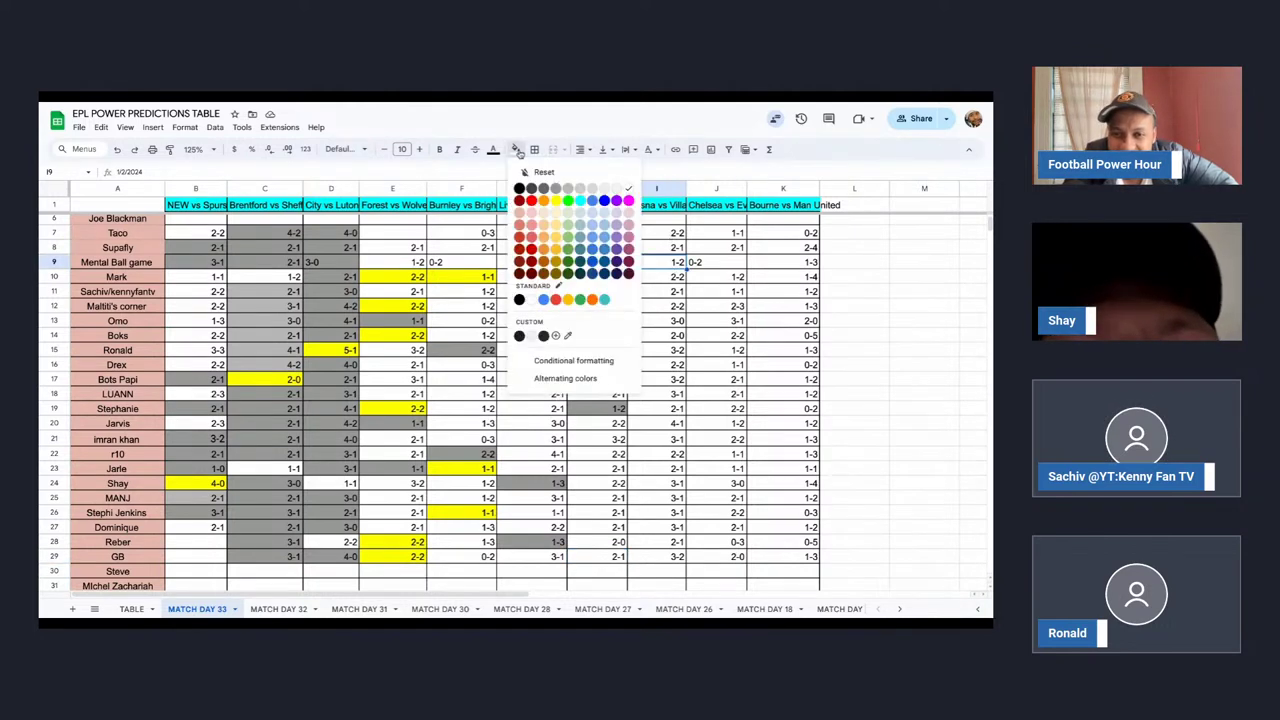
pyautogui.click(566, 200)
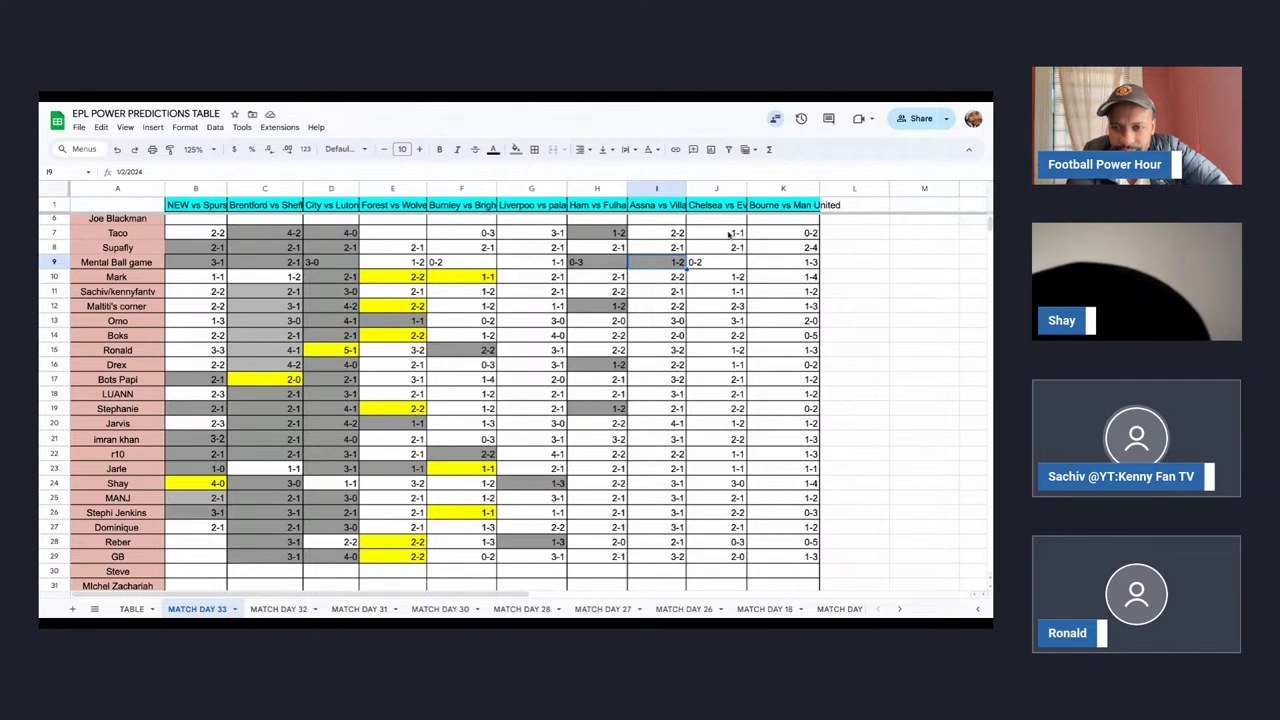
pyautogui.click(724, 248)
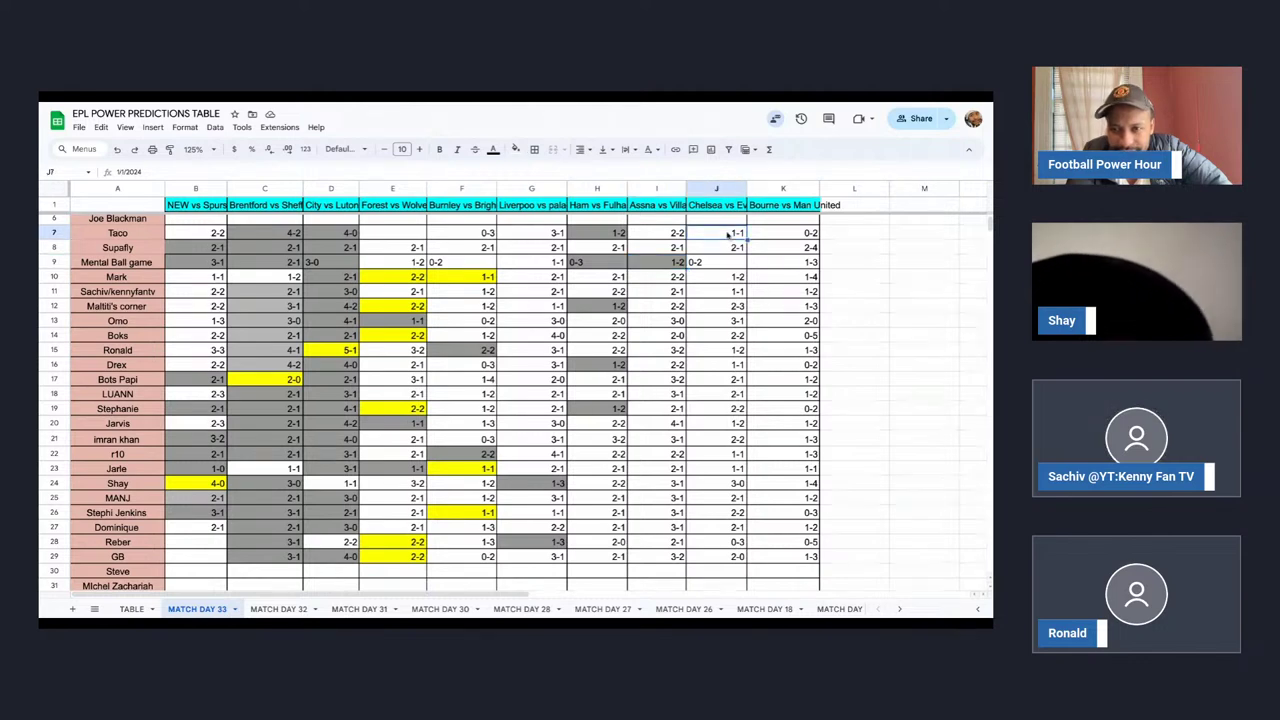
pyautogui.click(515, 149)
pyautogui.click(556, 189)
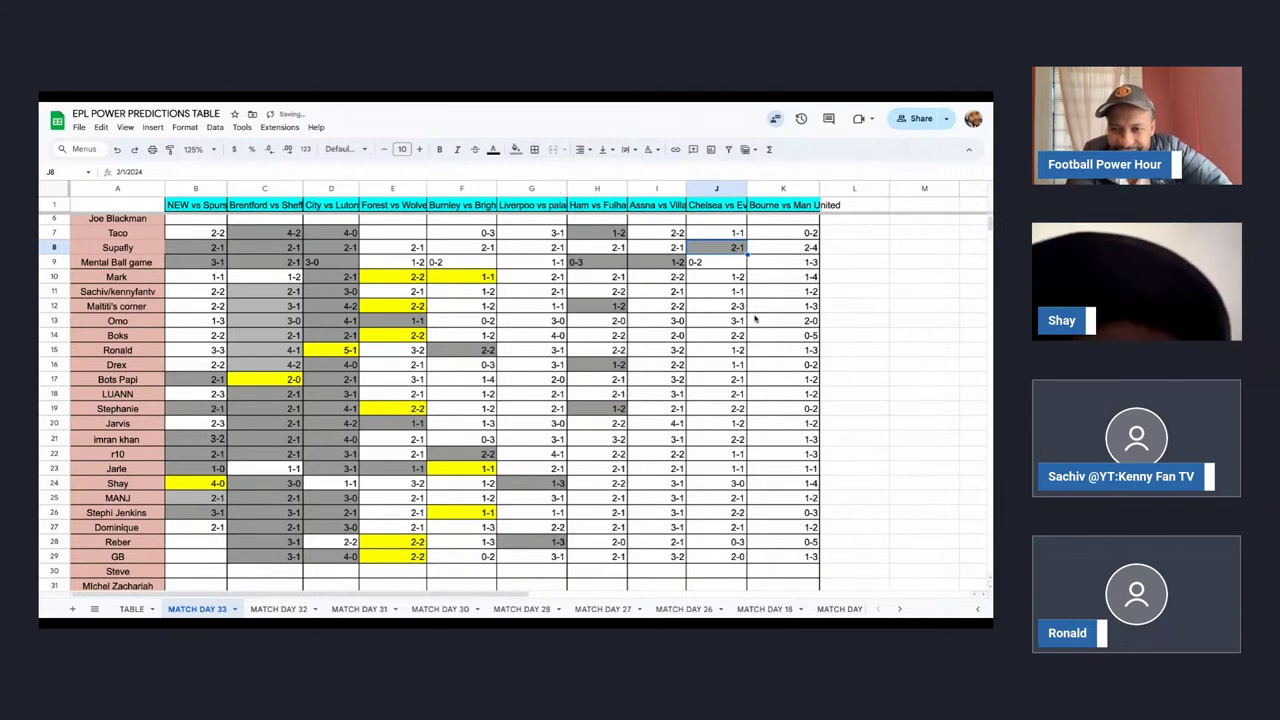
# Shade the 3-1 in J13 and the 2-1 in J17 grey.
pyautogui.press('Down')
pyautogui.press('Down')
pyautogui.press('Down')
pyautogui.press('Down')
pyautogui.press('Down')
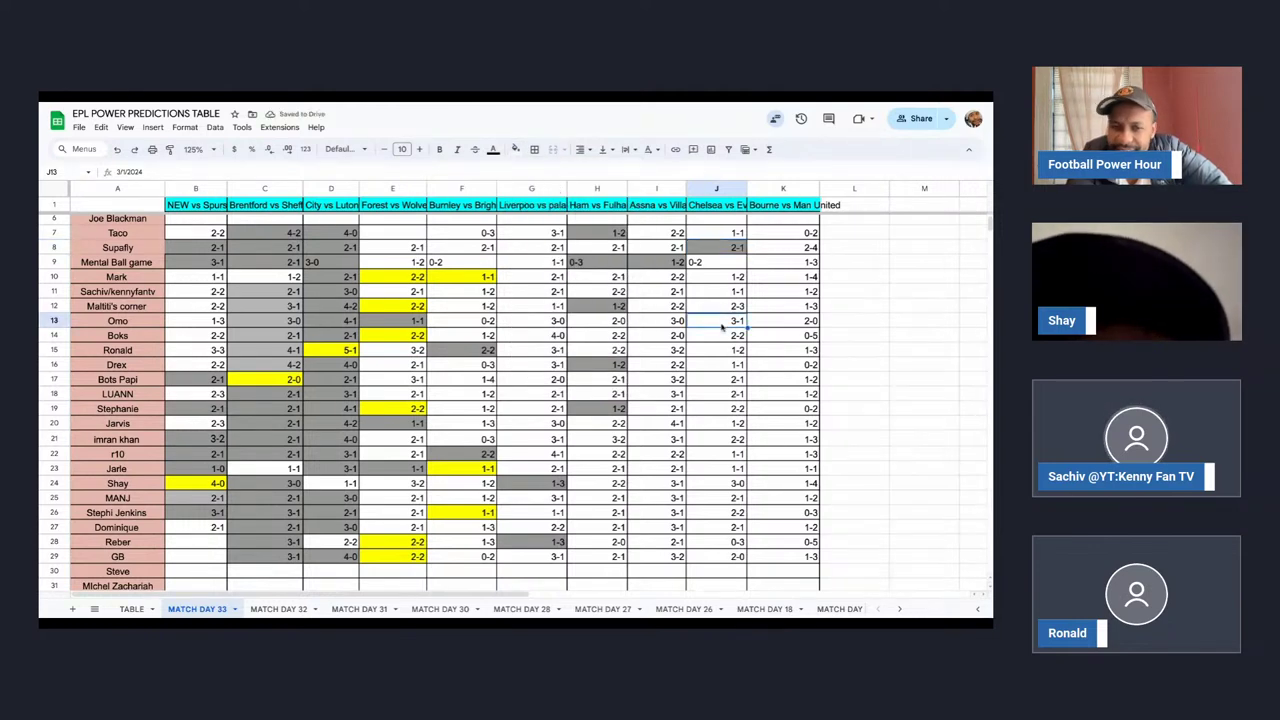
pyautogui.click(515, 149)
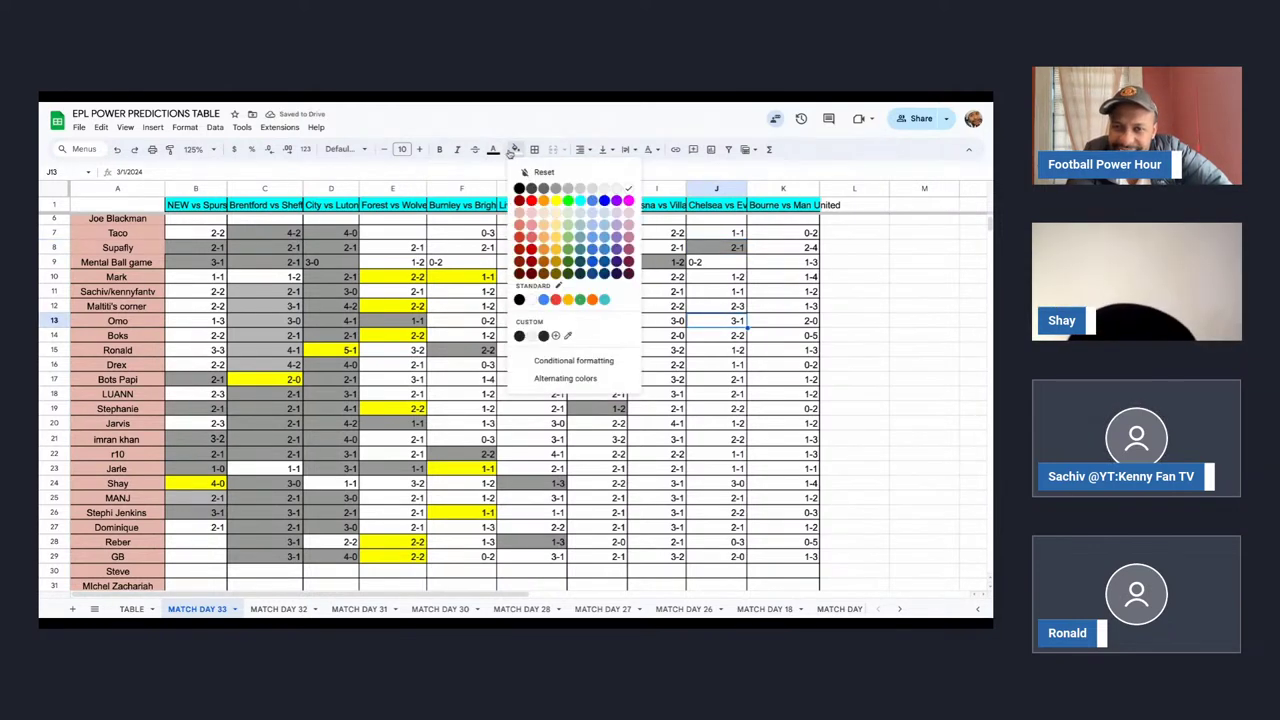
pyautogui.click(556, 189)
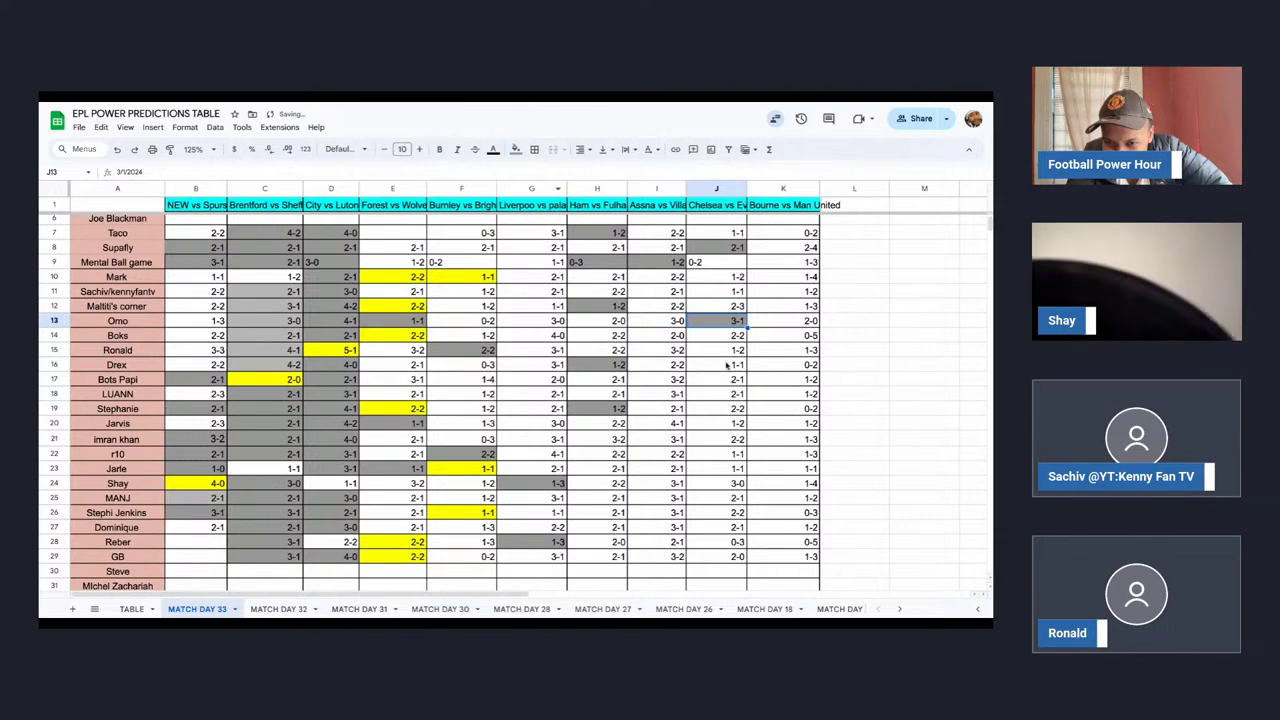
pyautogui.click(727, 382)
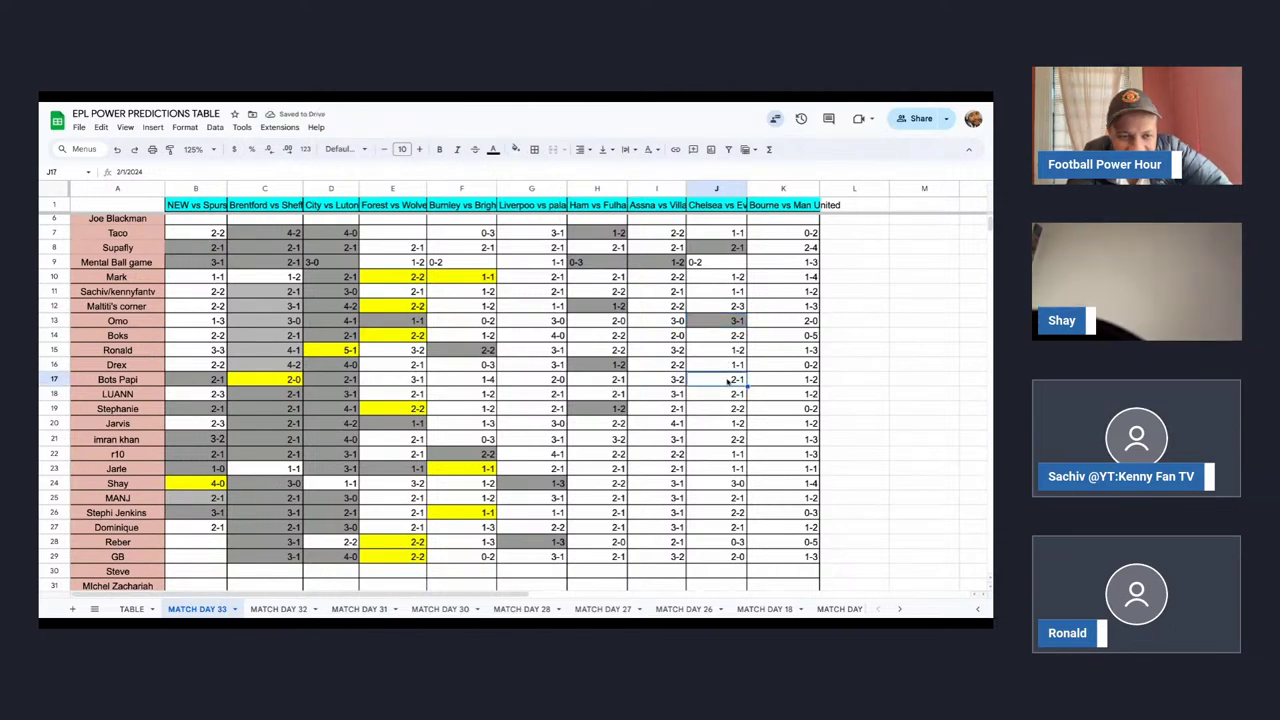
pyautogui.click(516, 150)
pyautogui.click(556, 190)
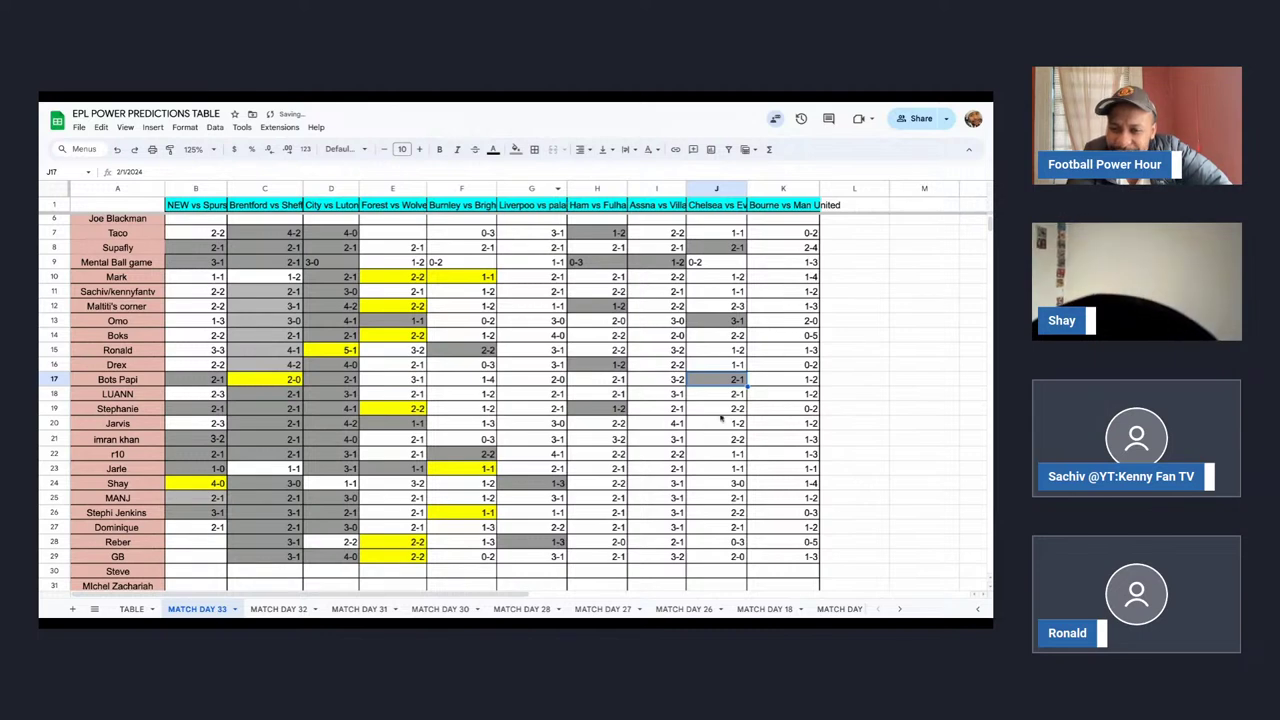
pyautogui.click(723, 398)
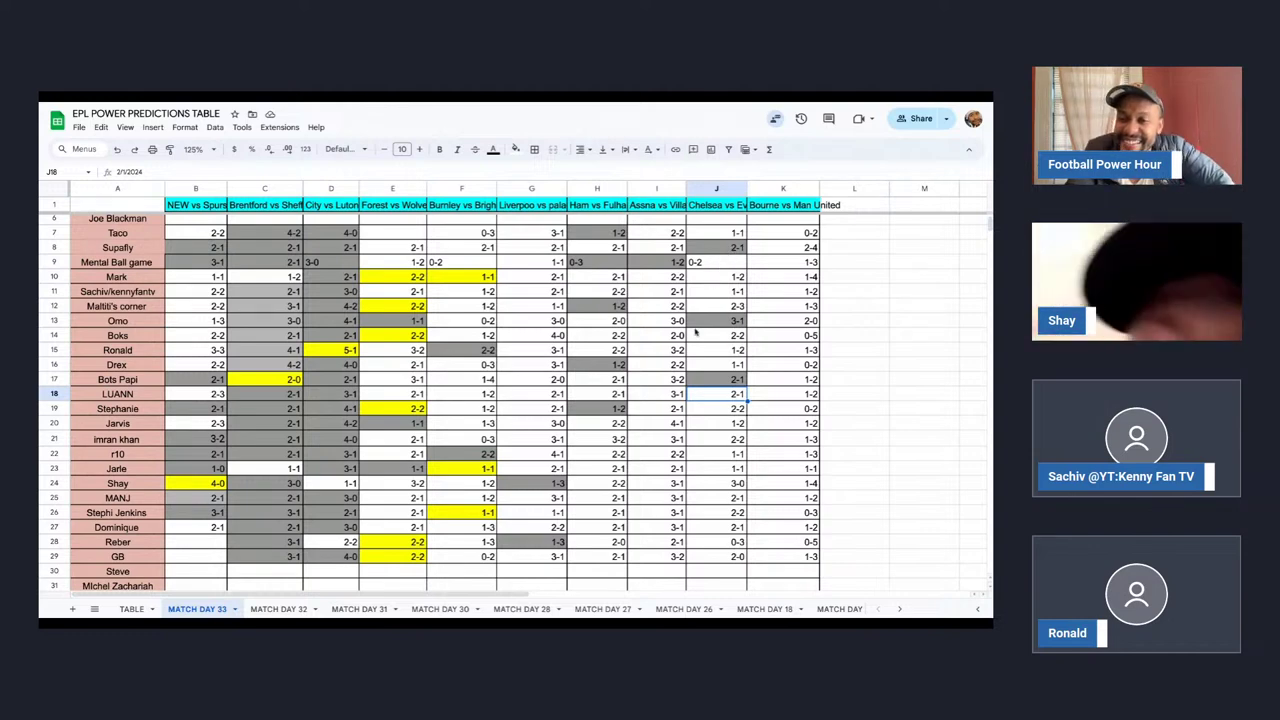
# Widen column J to show its header, and grey-fill J20, then remove the fill.
pyautogui.moveTo(746, 188)
pyautogui.mouseDown()
pyautogui.moveTo(774, 188)
pyautogui.moveTo(752, 188)
pyautogui.mouseUp()
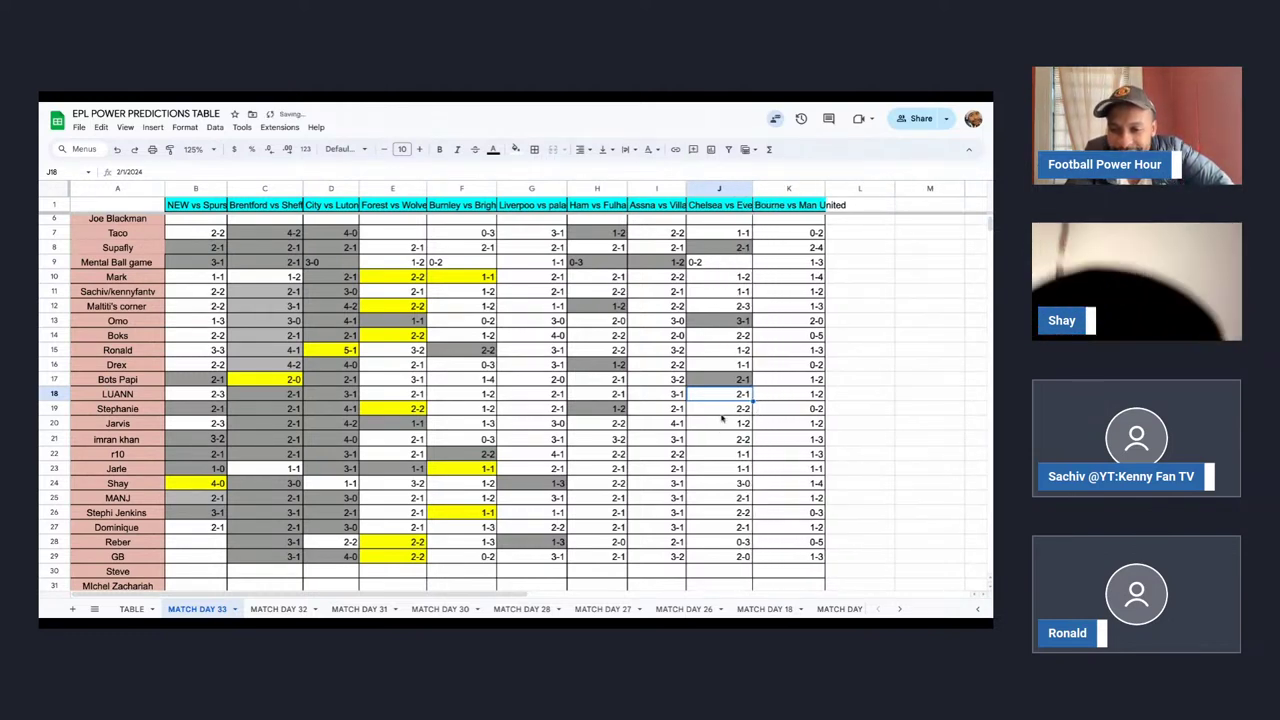
pyautogui.click(731, 425)
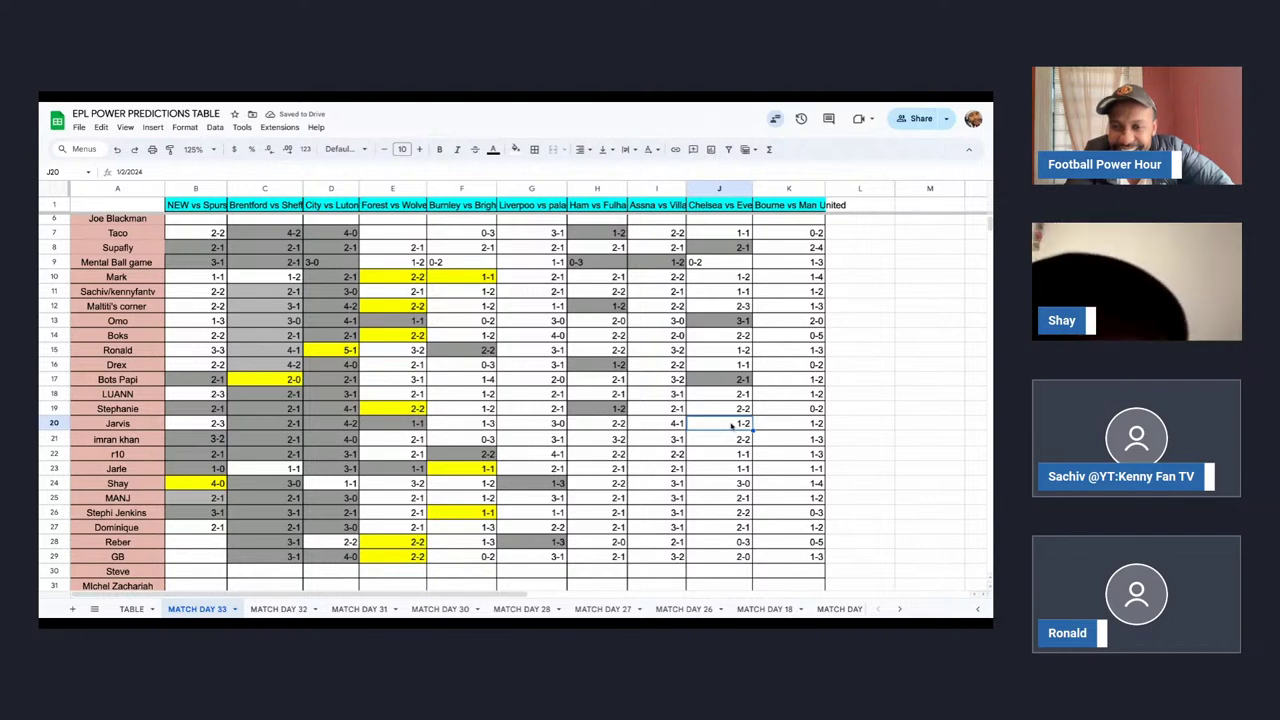
pyautogui.click(517, 150)
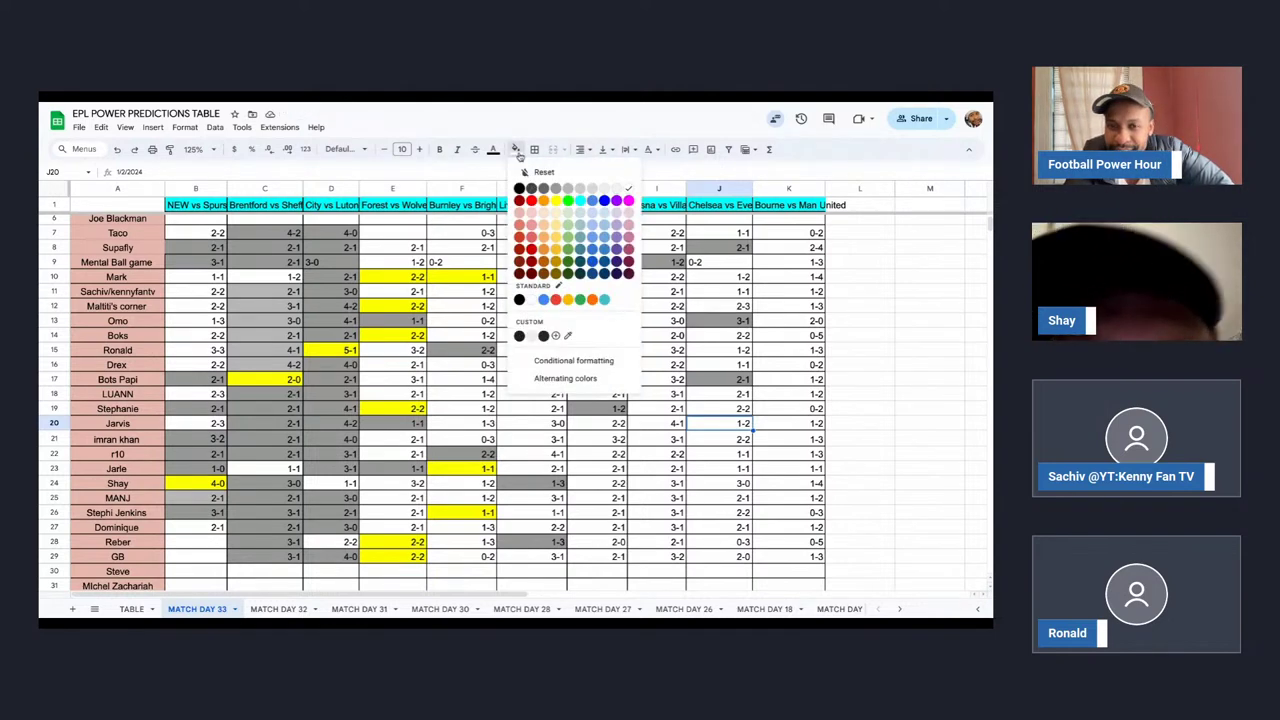
pyautogui.click(556, 191)
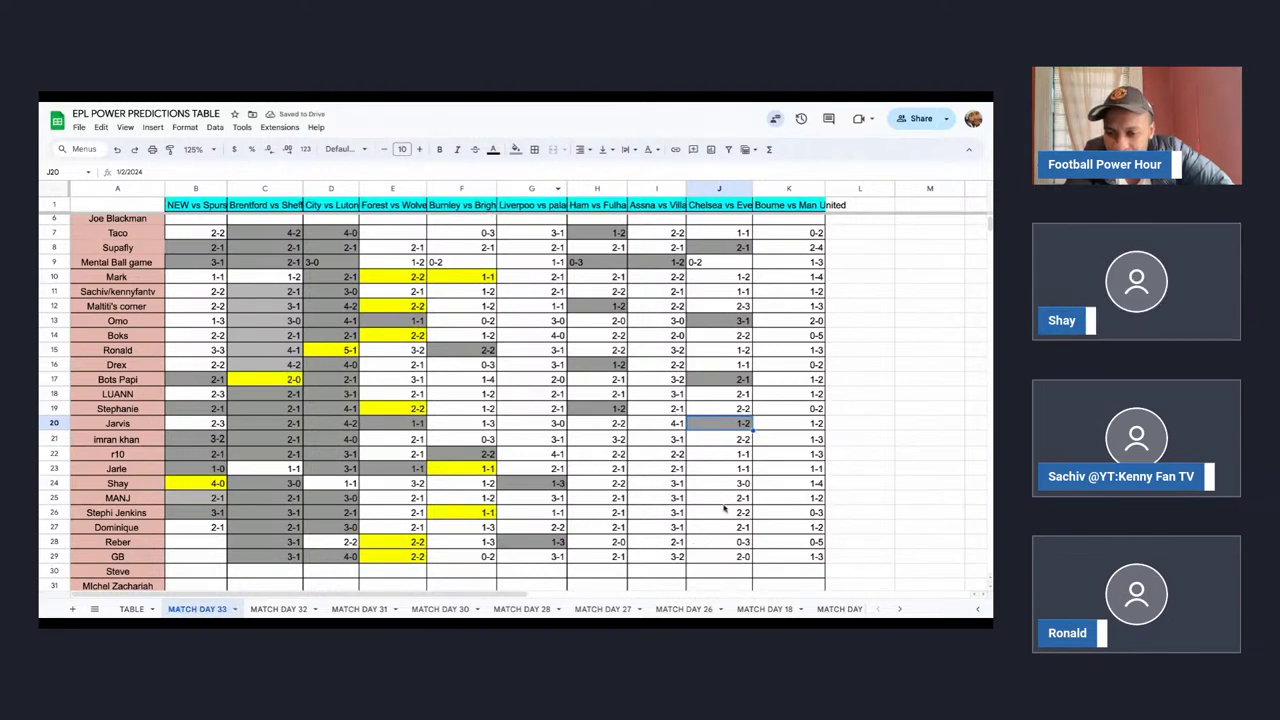
pyautogui.click(733, 543)
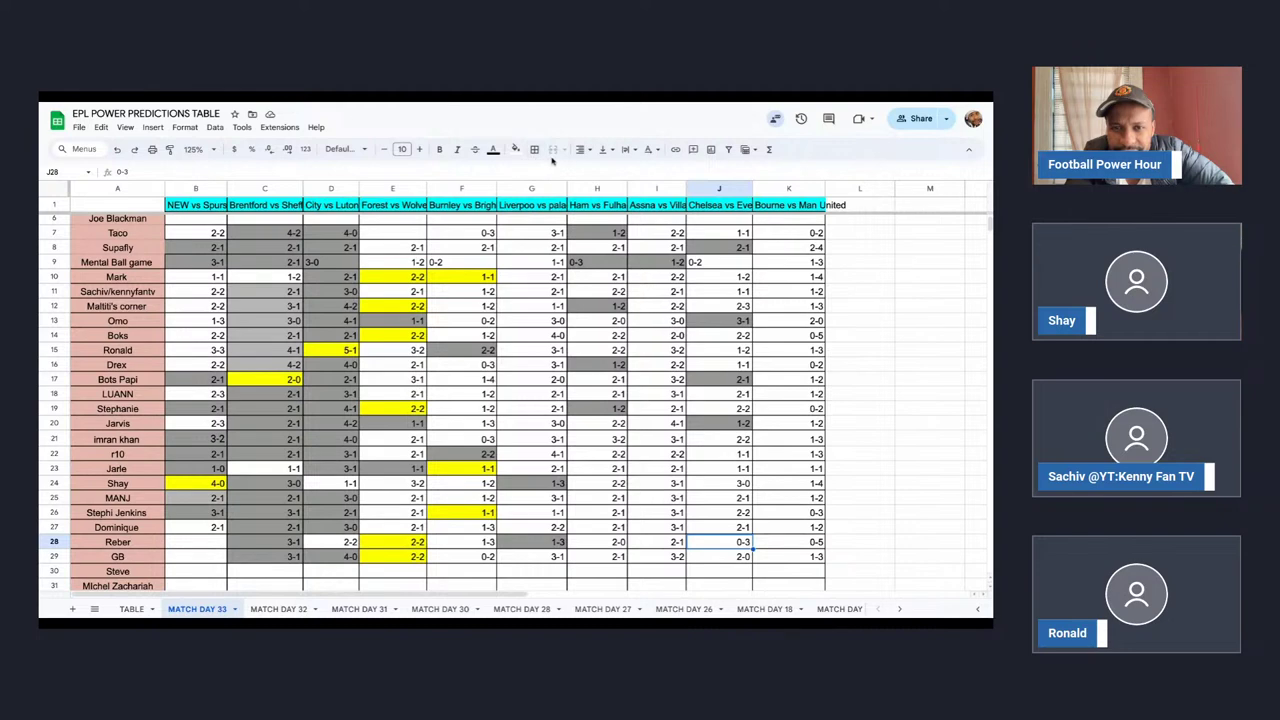
pyautogui.click(741, 424)
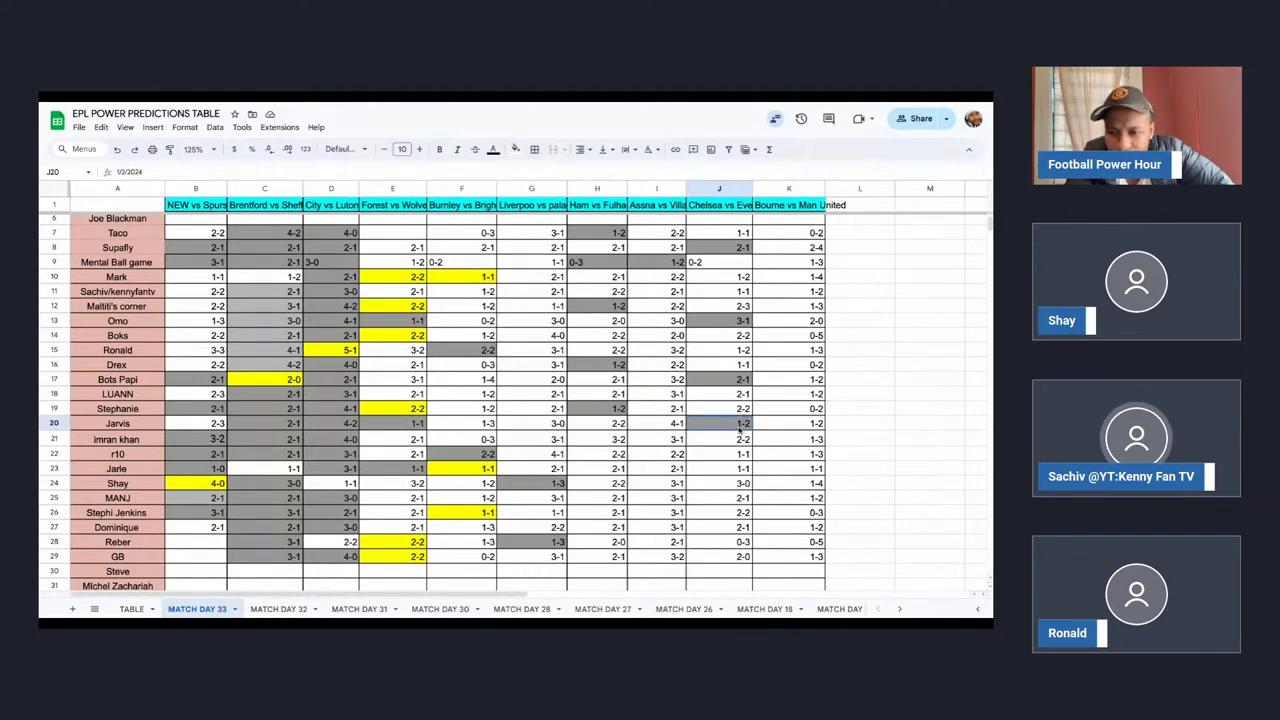
pyautogui.click(512, 149)
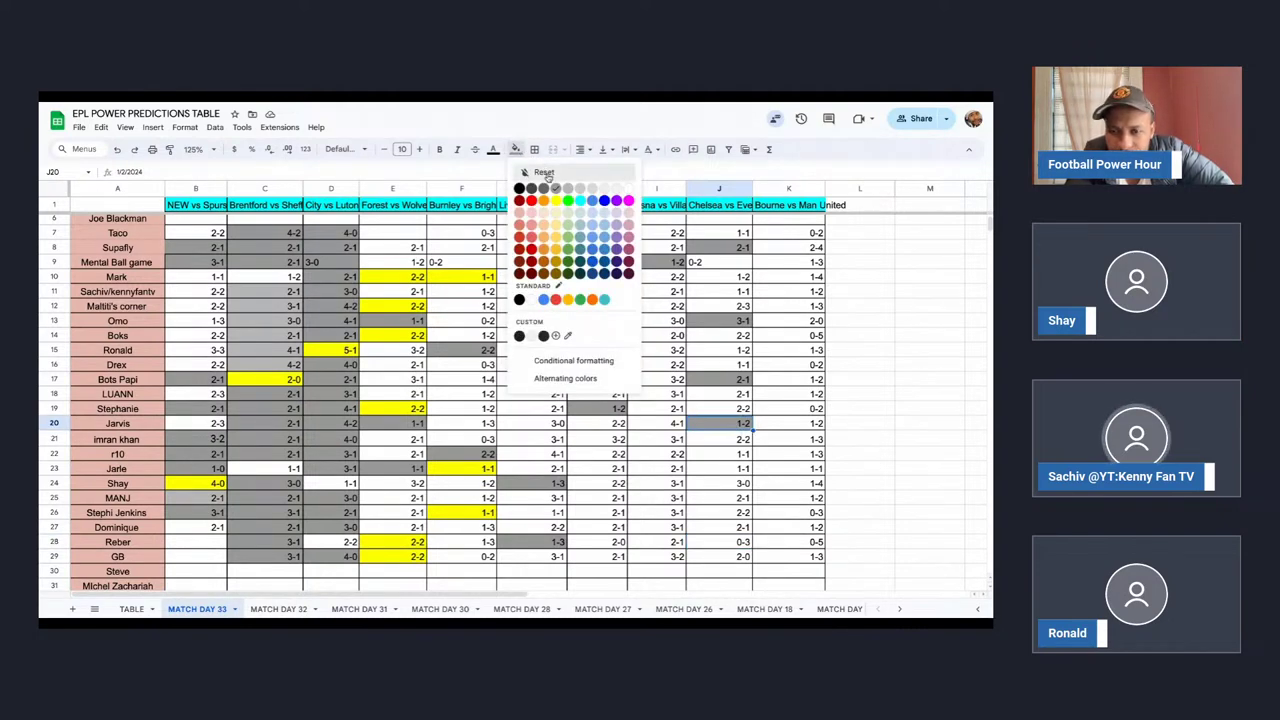
pyautogui.click(543, 170)
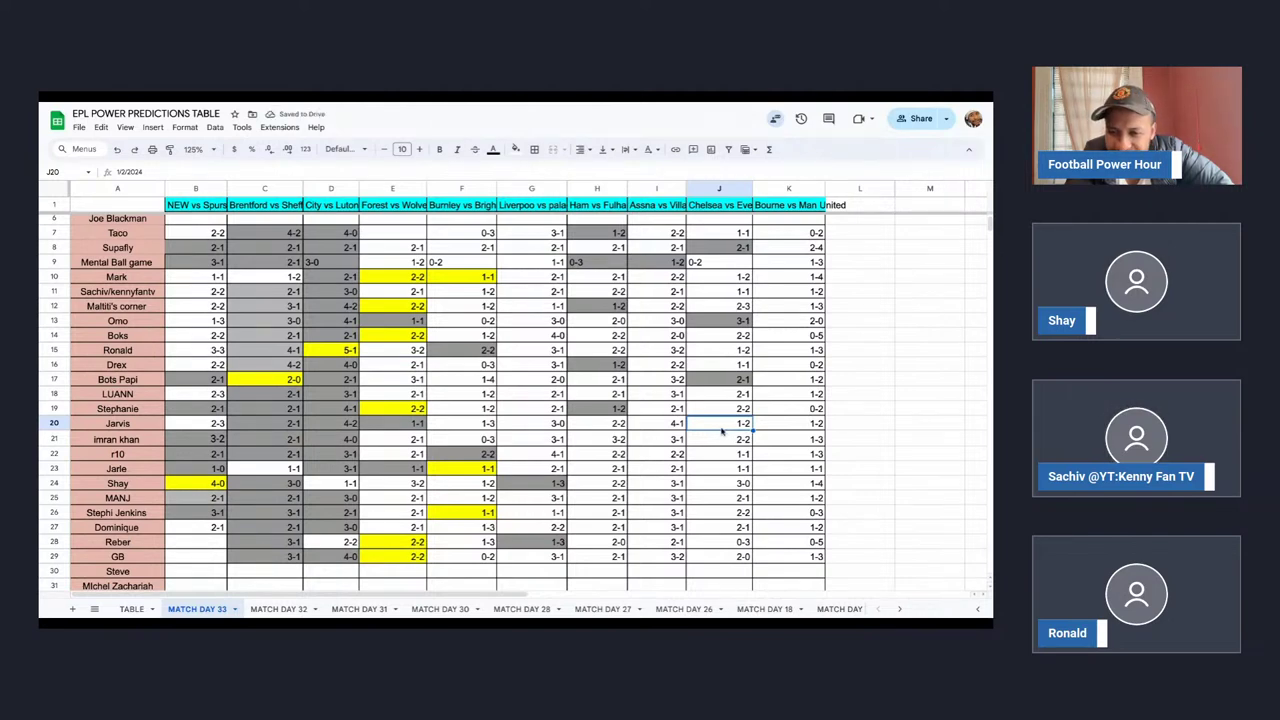
# Shade the 3-0 in J24 and the pick in J25 grey.
pyautogui.click(721, 485)
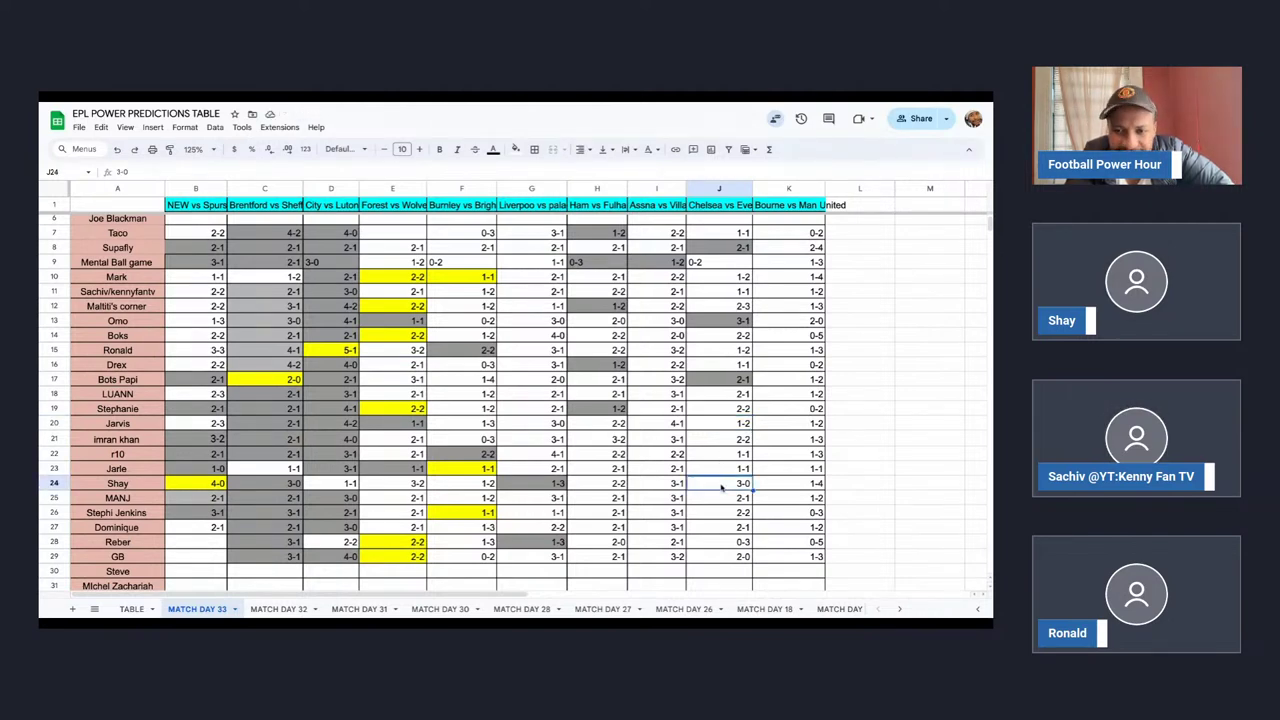
pyautogui.click(516, 149)
pyautogui.click(558, 195)
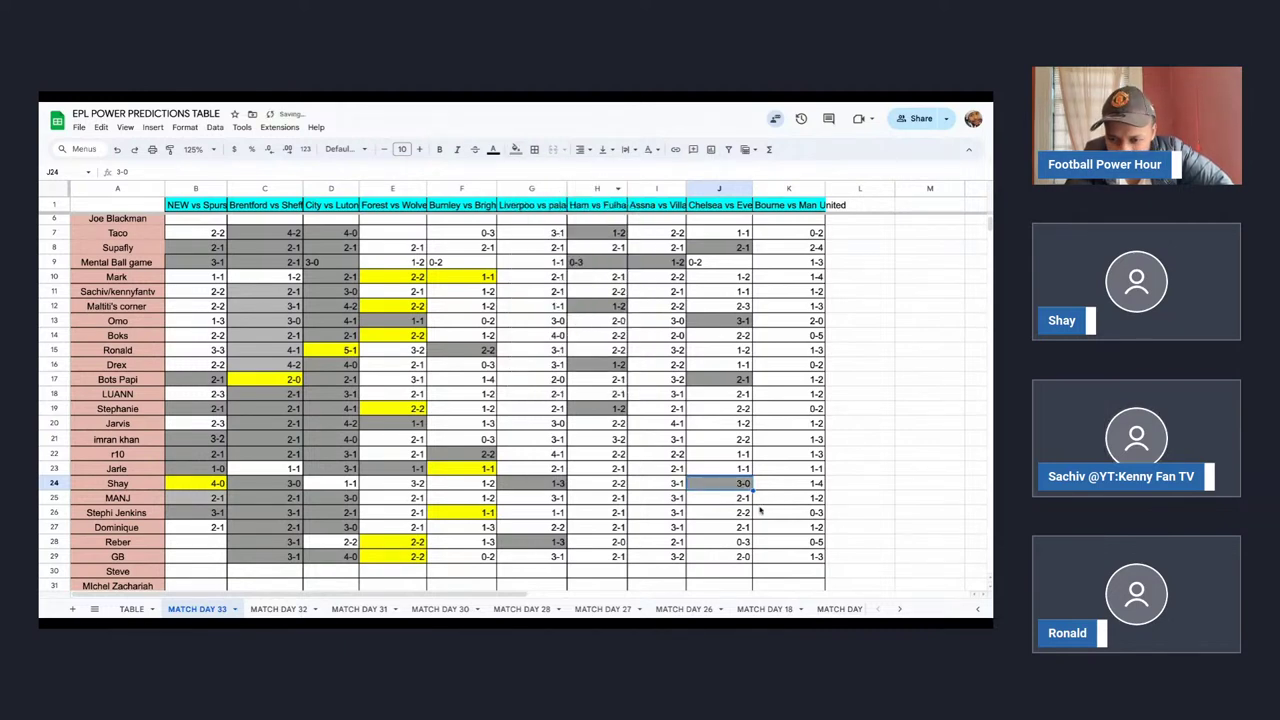
pyautogui.click(727, 505)
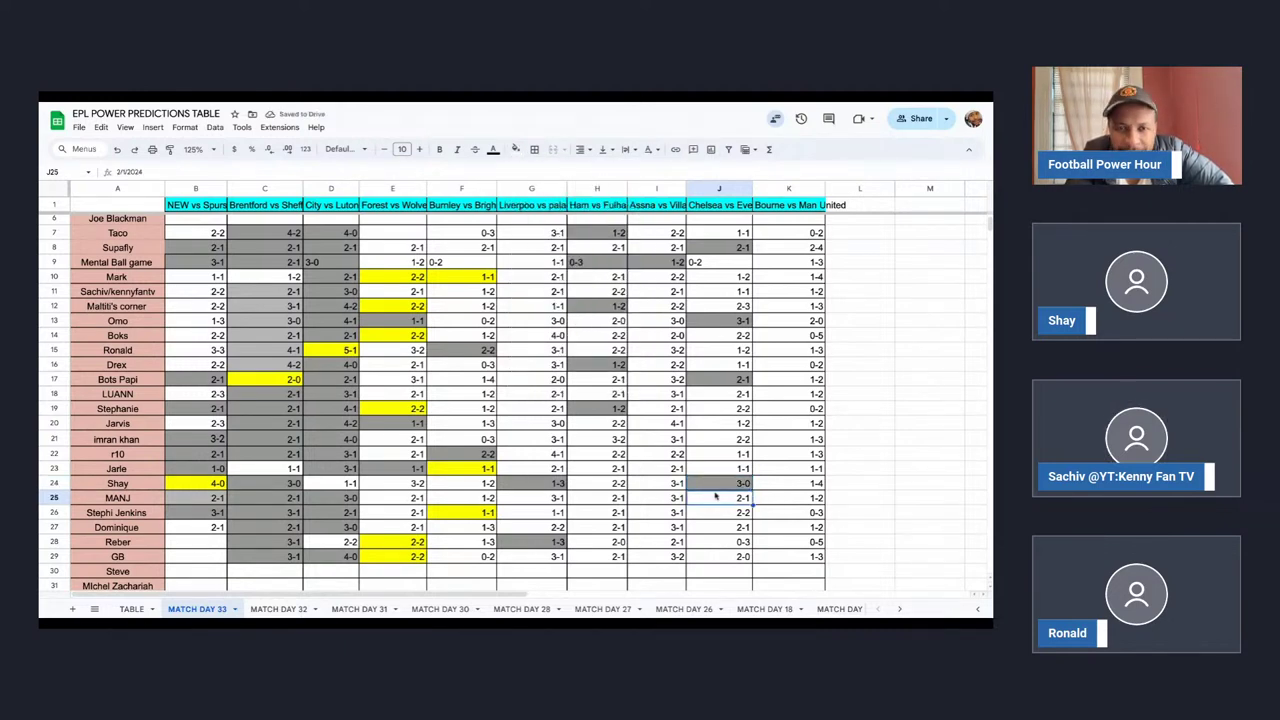
pyautogui.click(515, 149)
pyautogui.click(568, 190)
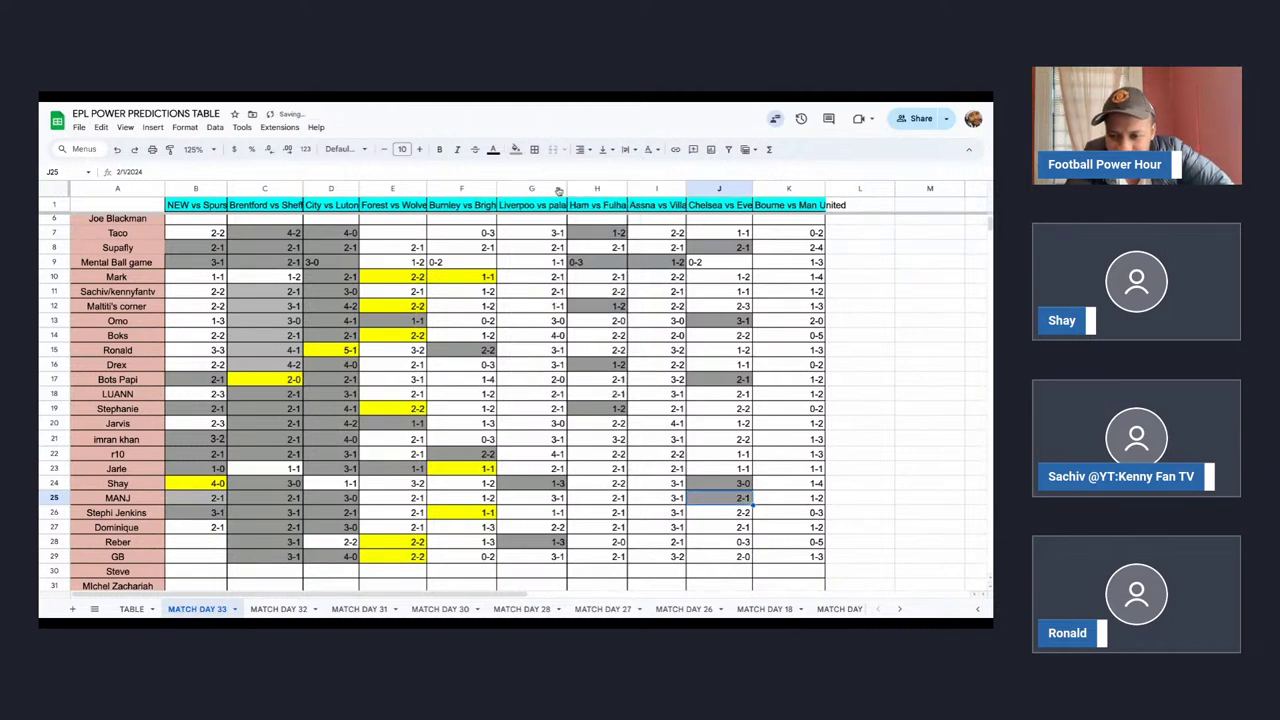
# Shade the 2-1 in J27 and the 2-0 in J29 grey.
pyautogui.click(726, 530)
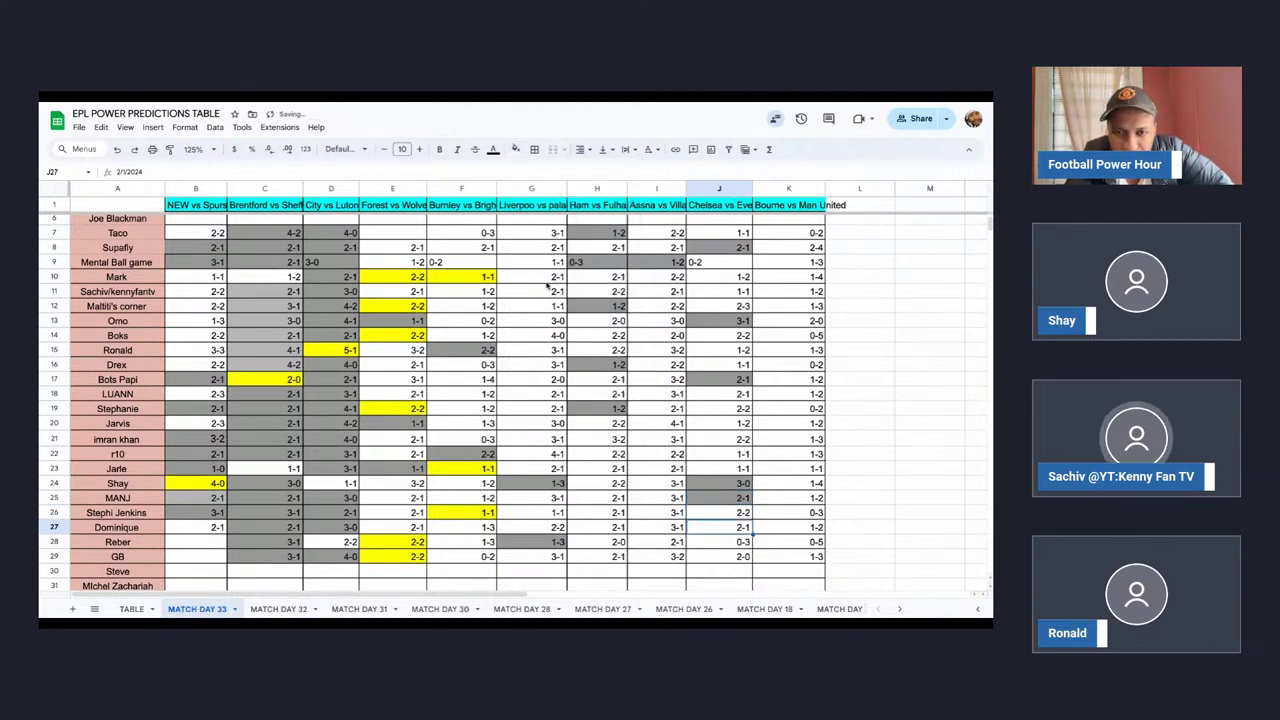
pyautogui.click(515, 149)
pyautogui.click(556, 190)
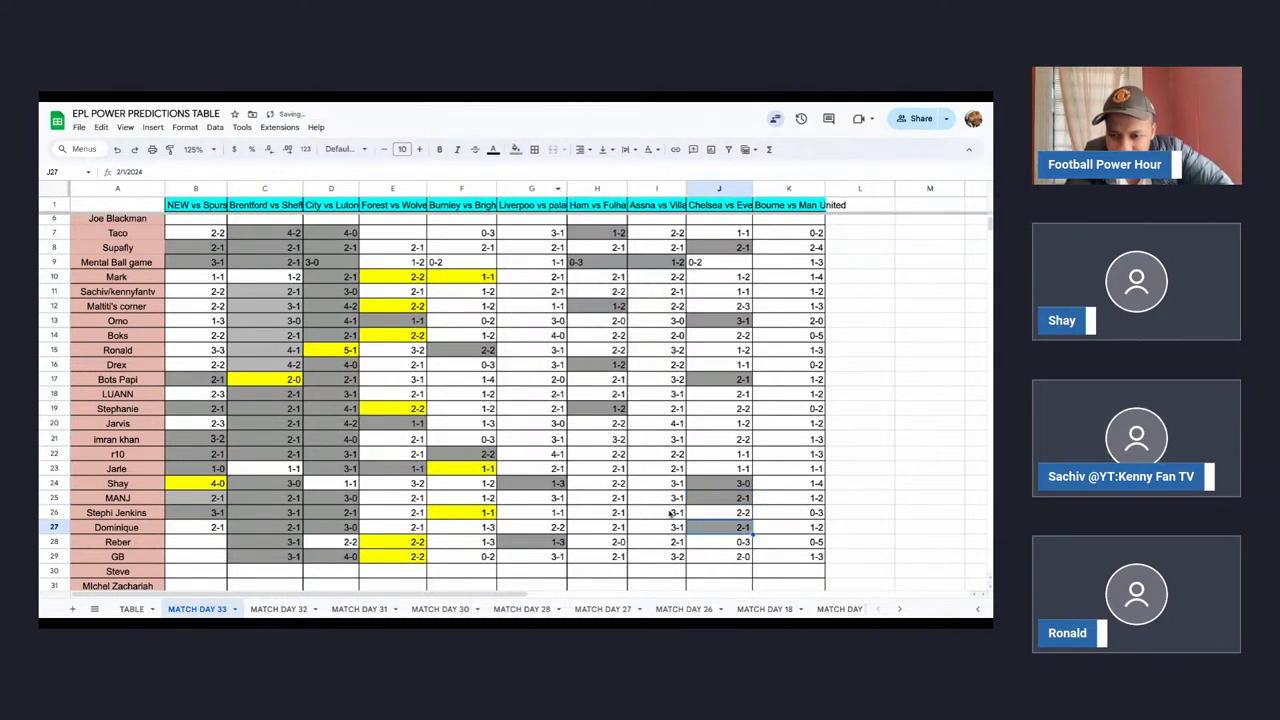
pyautogui.click(711, 556)
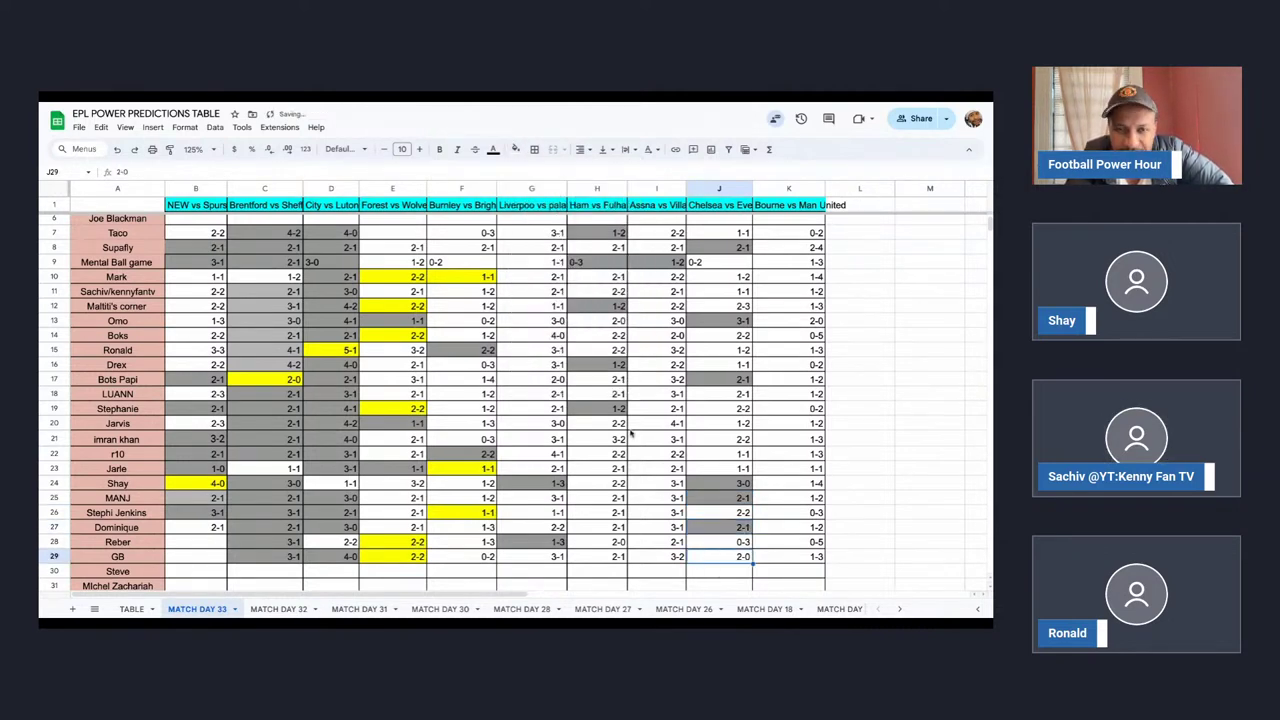
pyautogui.click(515, 149)
pyautogui.click(556, 190)
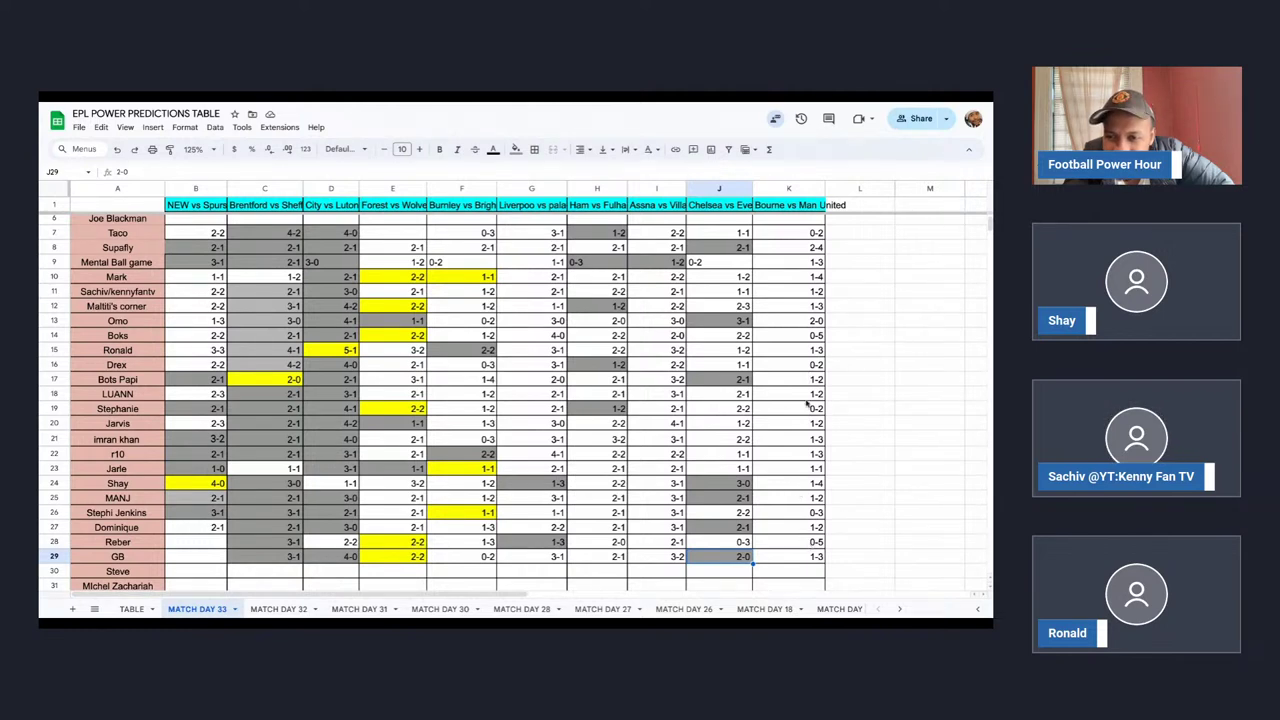
# Give the 1-1 prediction in K23 a grey fill.
pyautogui.click(799, 467)
pyautogui.click(517, 149)
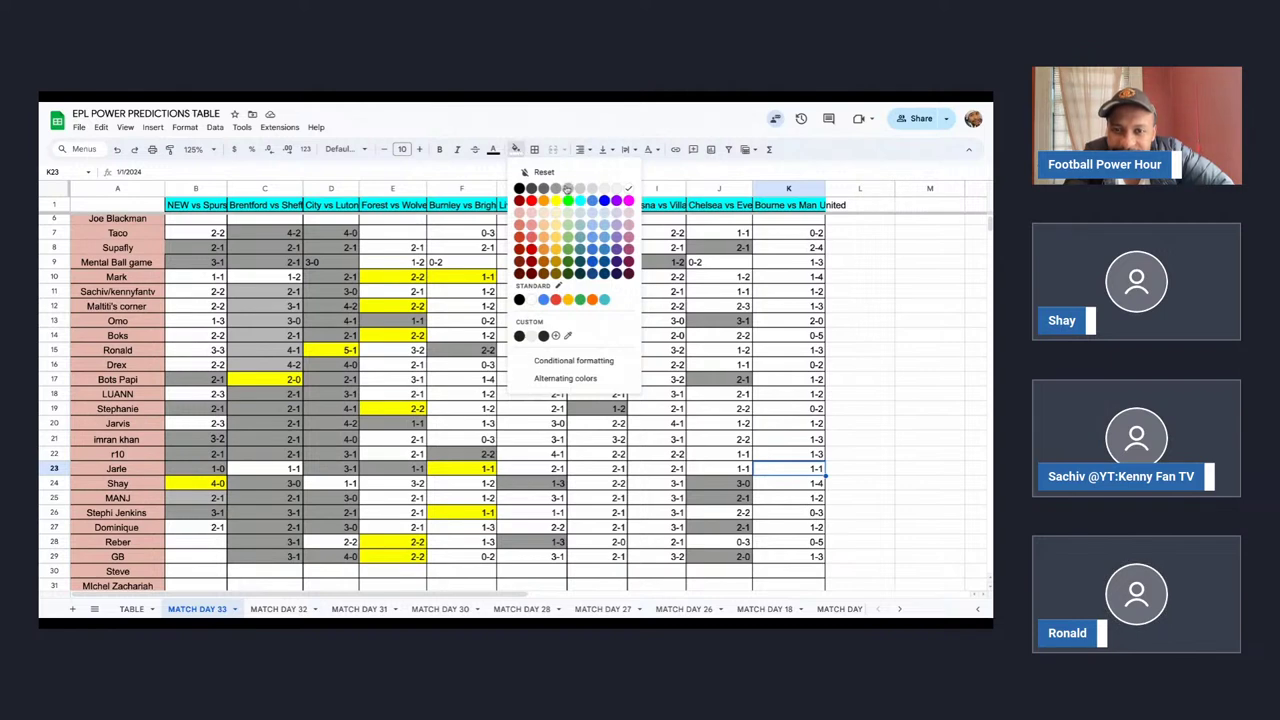
pyautogui.click(566, 189)
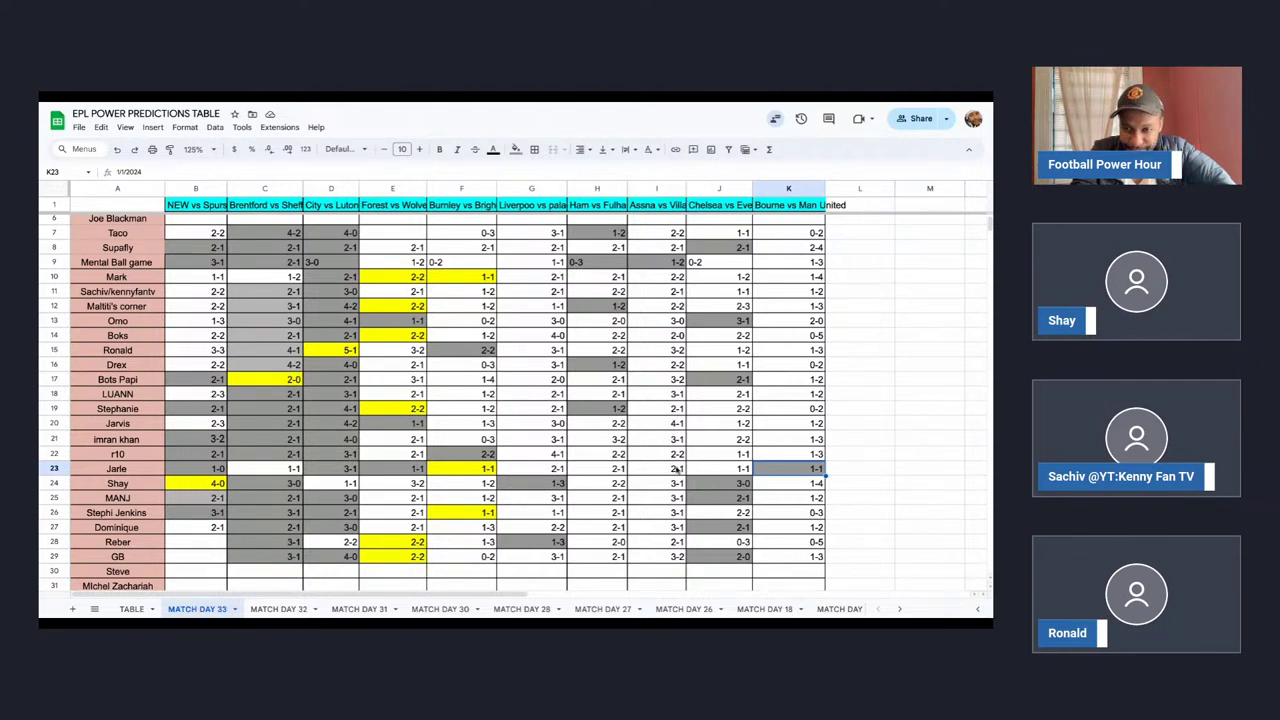
# Switch to the TABLE standings sheet.
pyautogui.scroll(-2, 676, 469)
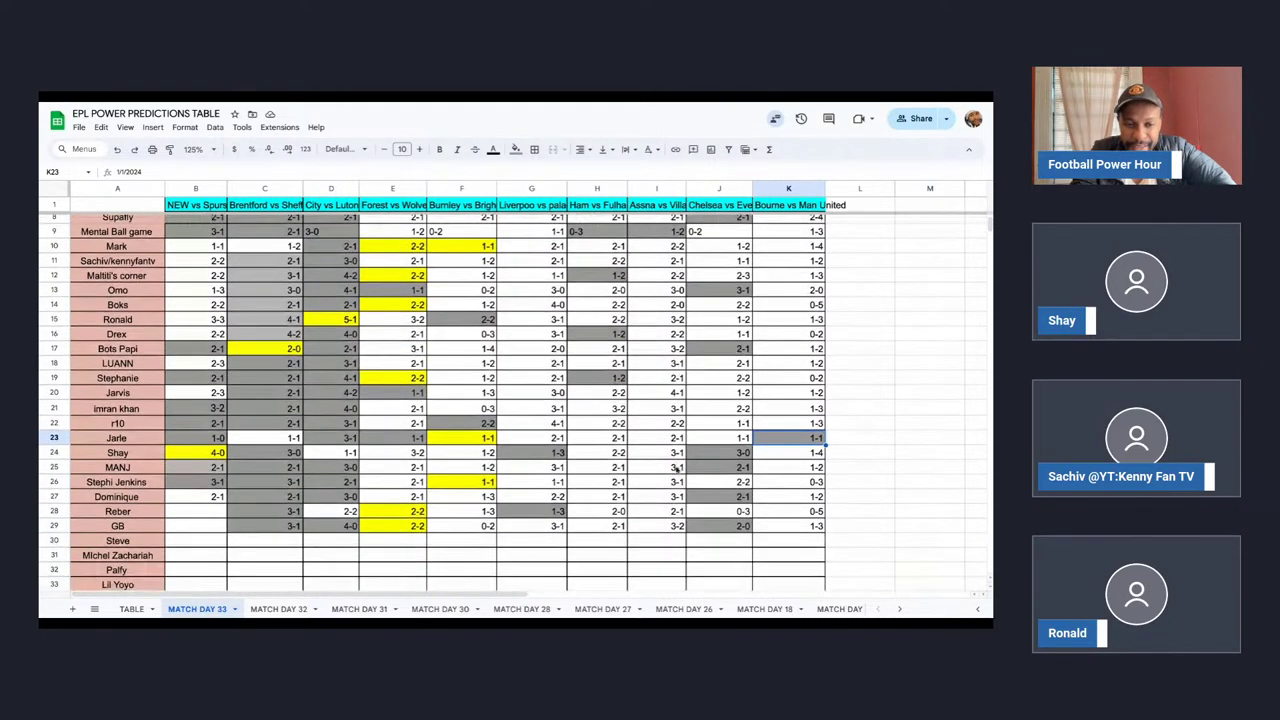
pyautogui.scroll(3, 512, 390)
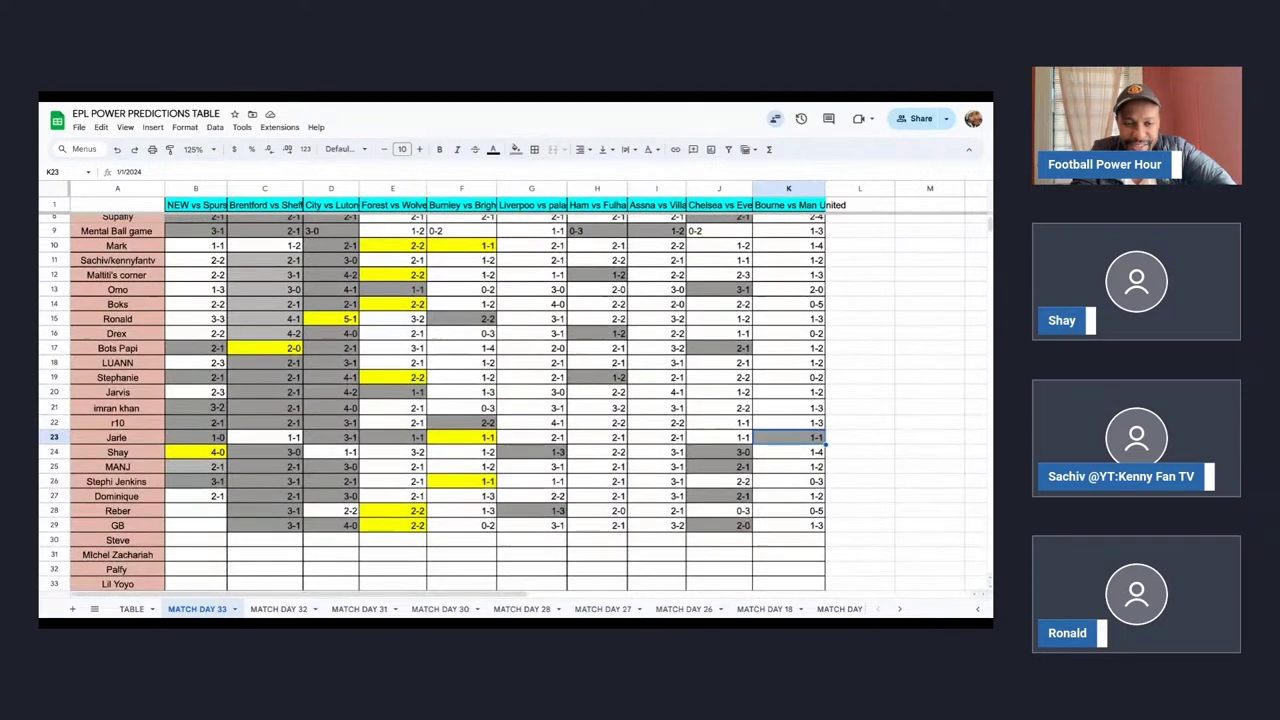
pyautogui.scroll(2, 512, 390)
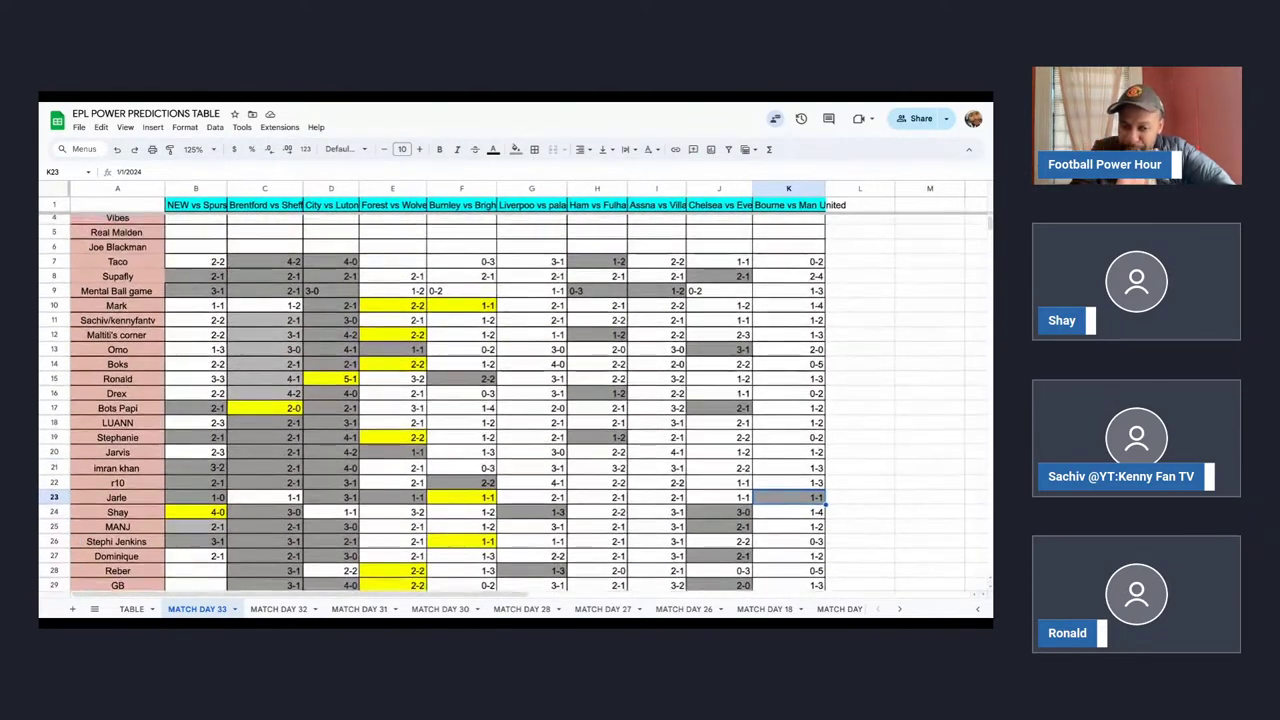
pyautogui.click(129, 609)
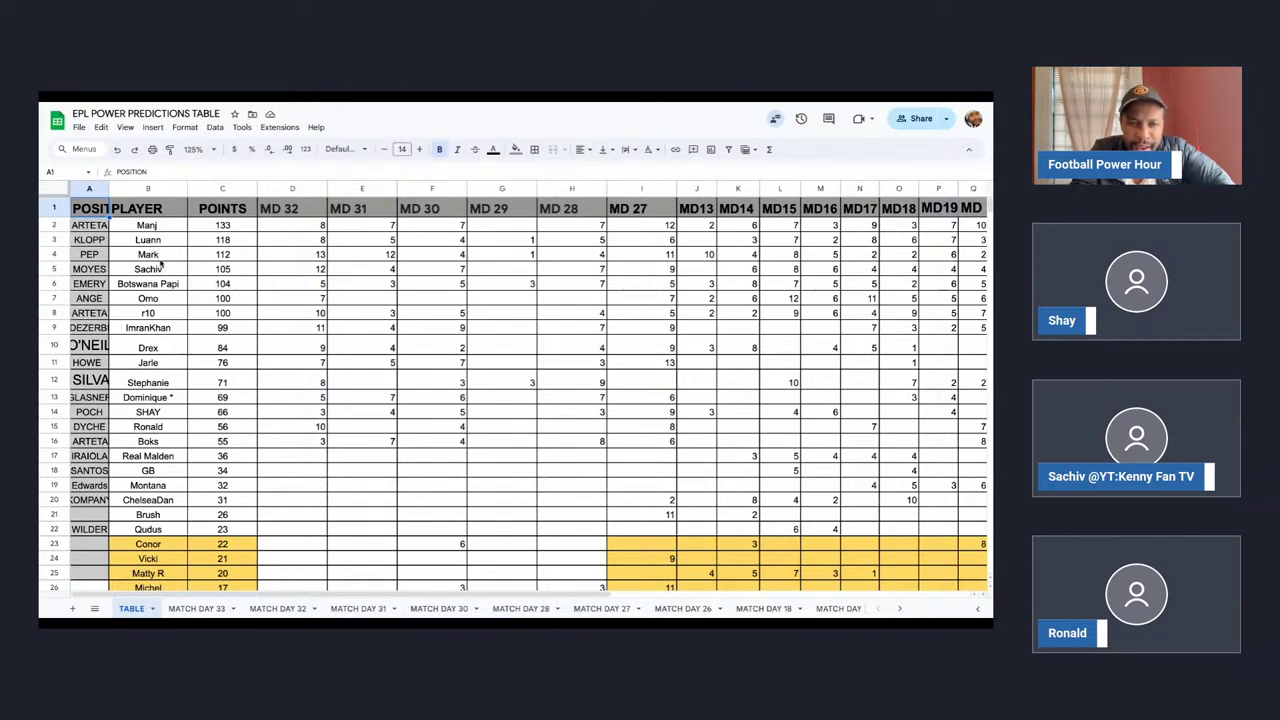
# Check the leading players' point totals of 118, 112 and 105.
pyautogui.click(219, 245)
pyautogui.click(221, 254)
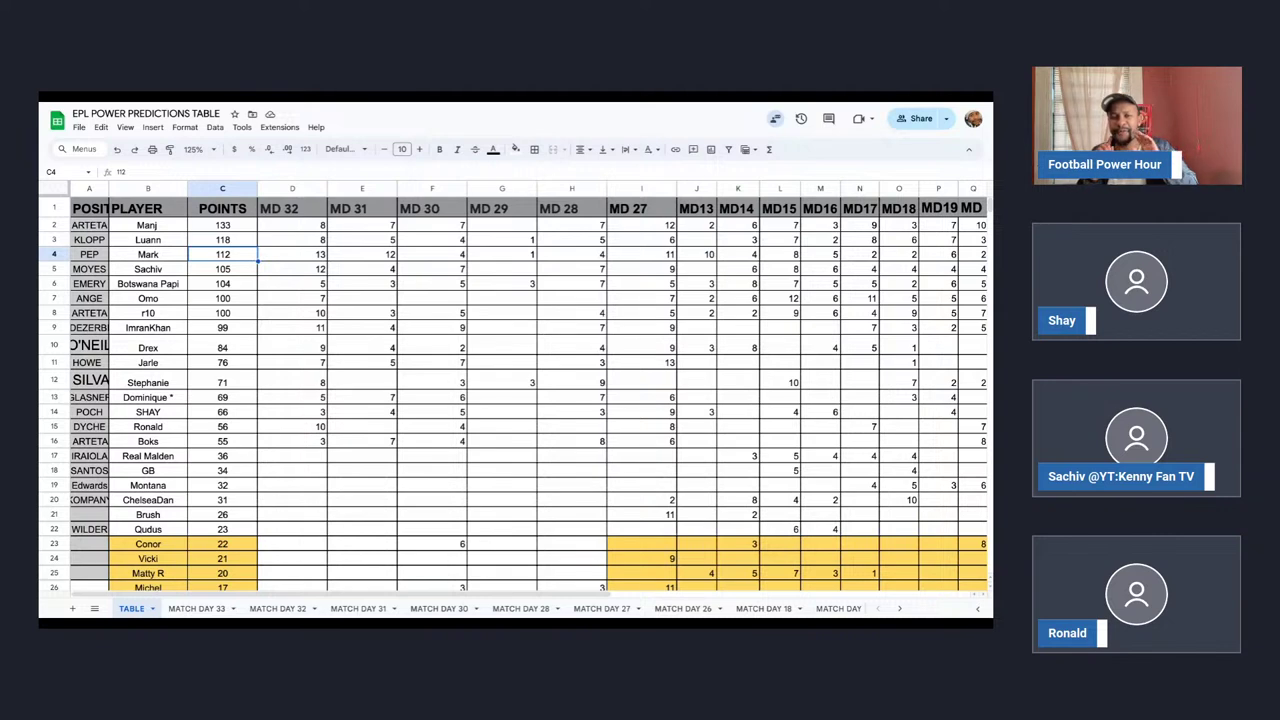
pyautogui.click(236, 271)
pyautogui.click(234, 257)
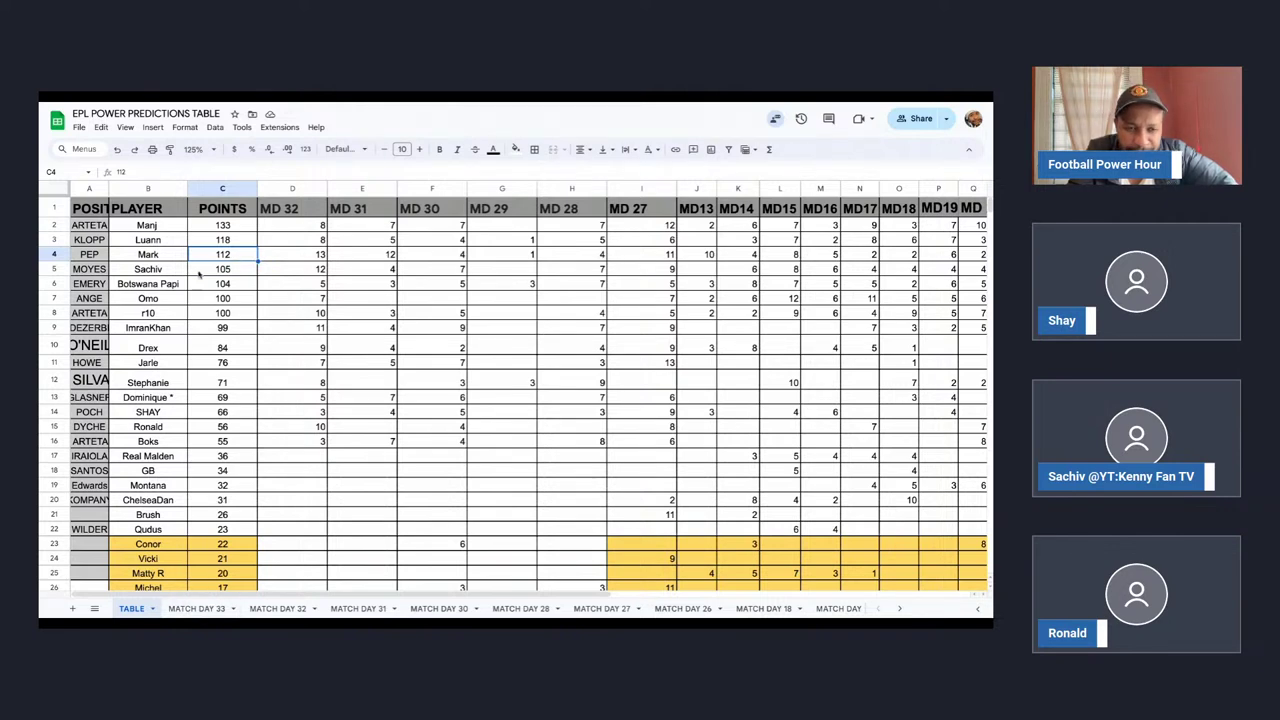
# Insert an 'MD 33' column before MD 32, then move to the UCL predictions spreadsheet.
pyautogui.click(291, 192)
pyautogui.rightClick(291, 192)
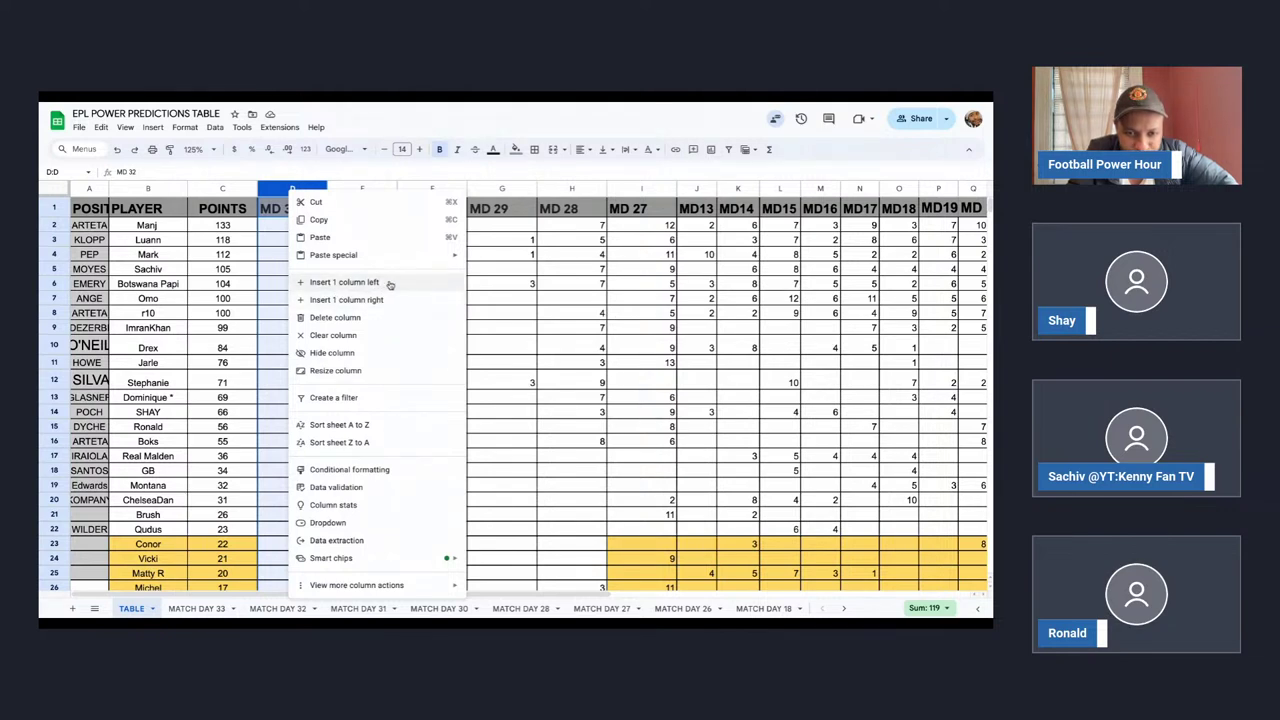
pyautogui.click(390, 285)
pyautogui.click(297, 212)
pyautogui.write('MD 33')
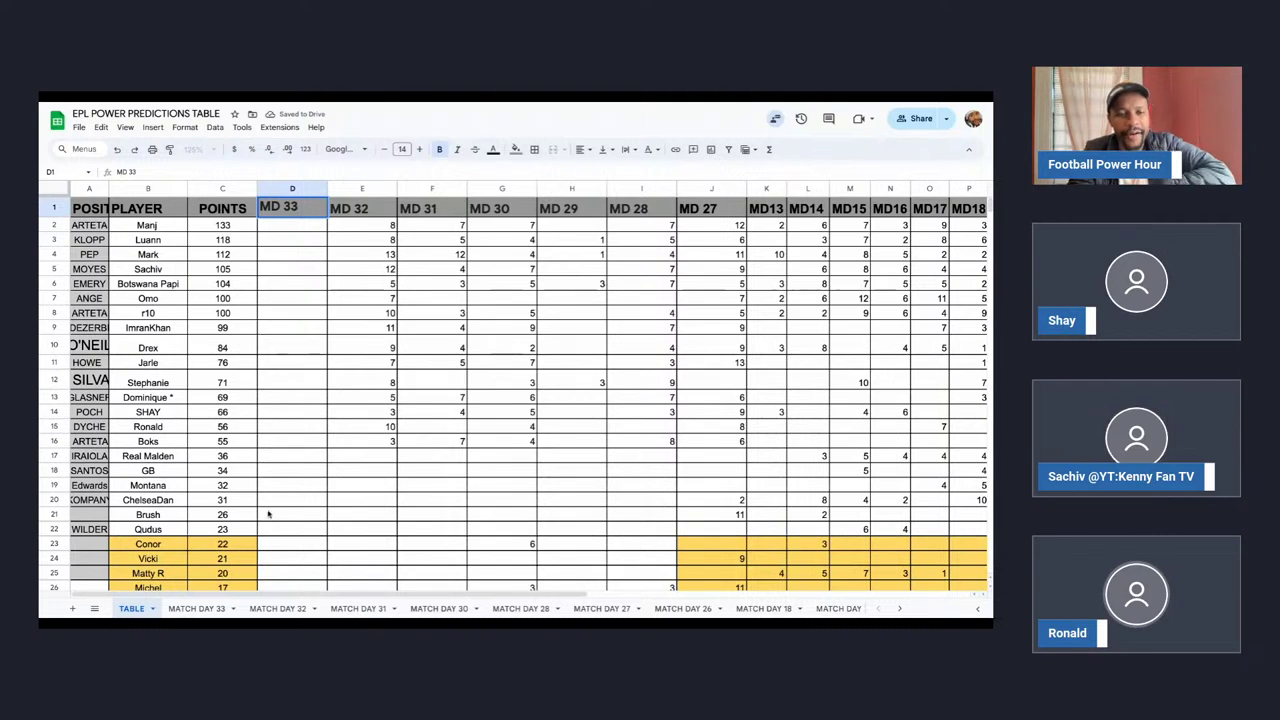
pyautogui.click(264, 502)
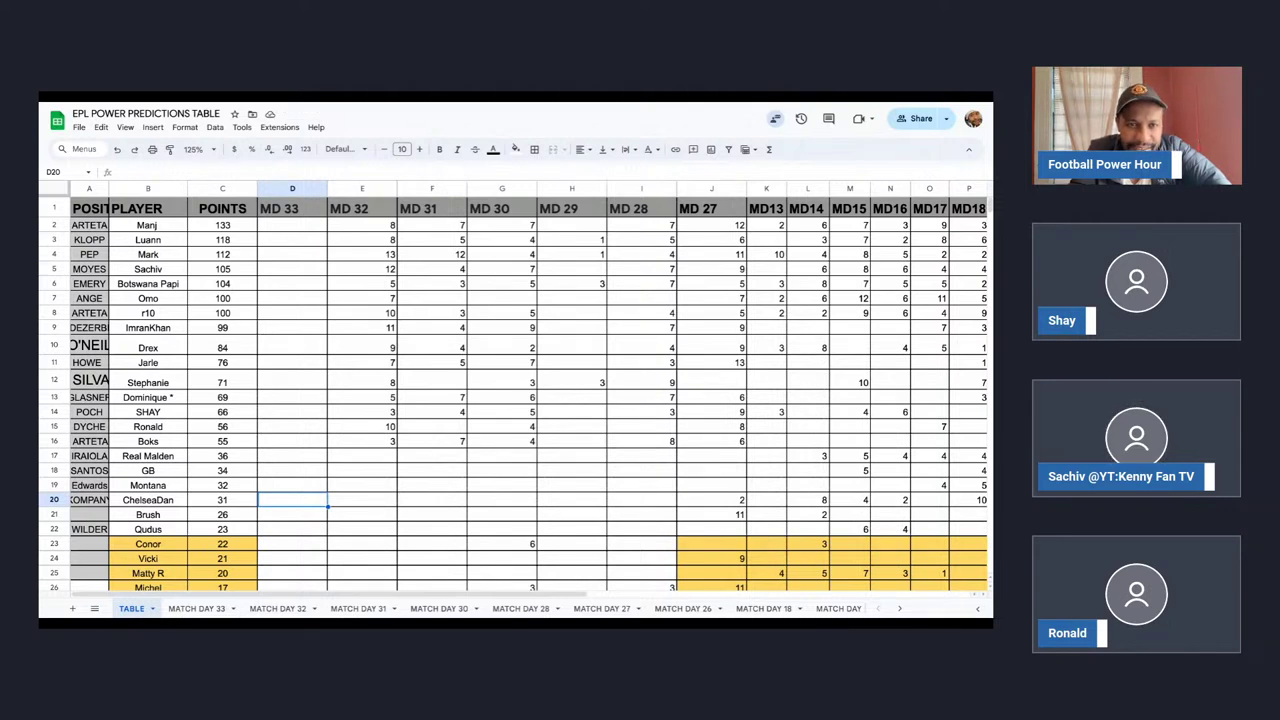
pyautogui.hotkey('ctrl', 'Tab')
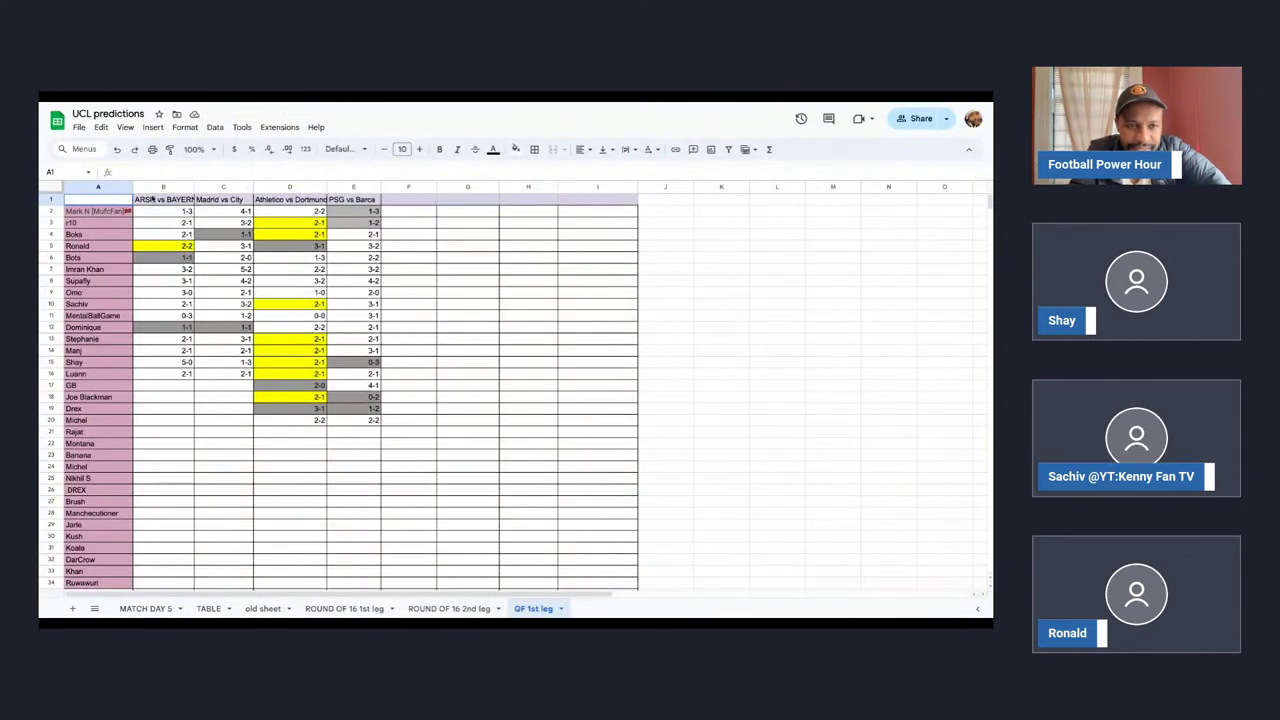
# Zoom to 125% and duplicate the QF 1st leg sheet as 'QF 2nd Leg'.
pyautogui.click(213, 150)
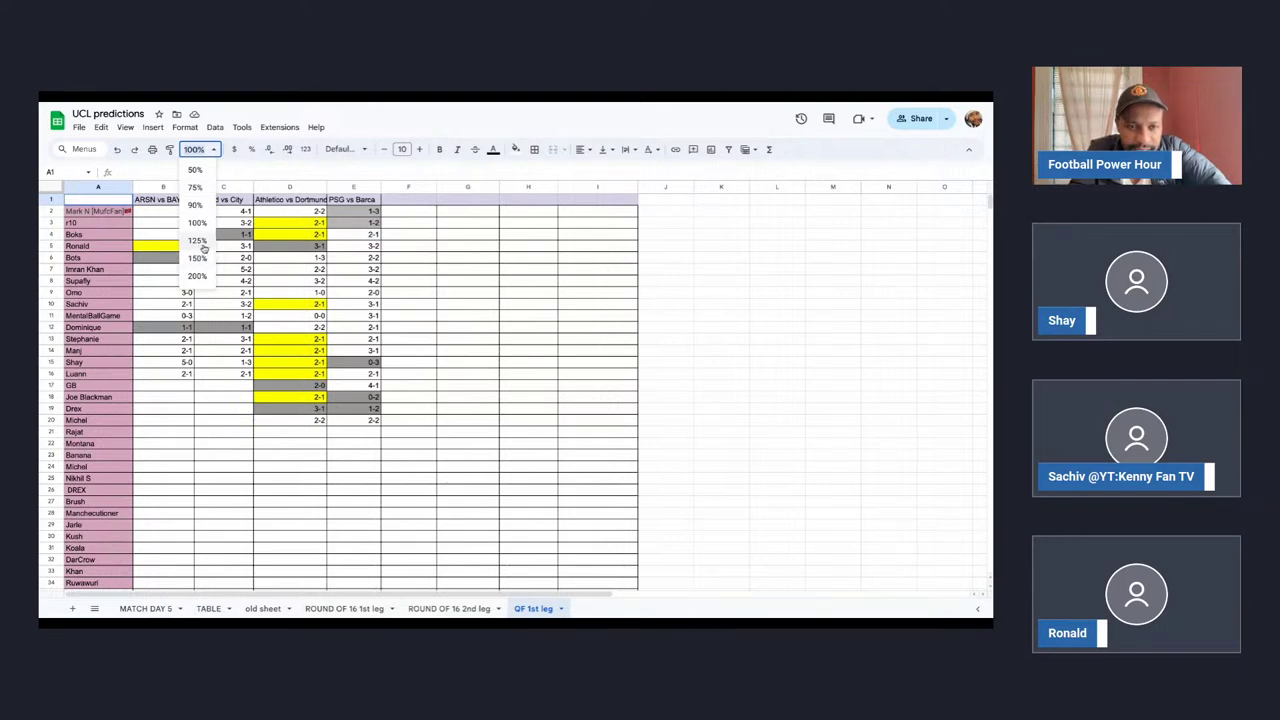
pyautogui.click(200, 243)
pyautogui.click(562, 609)
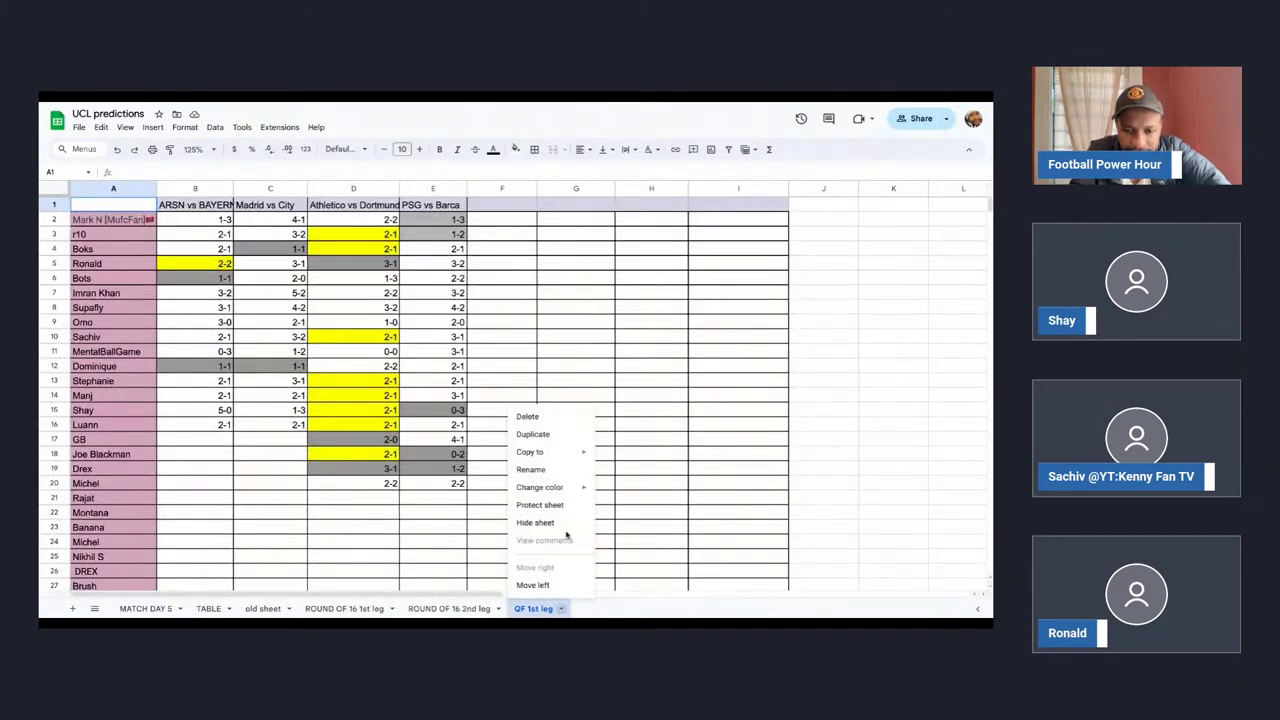
pyautogui.click(549, 436)
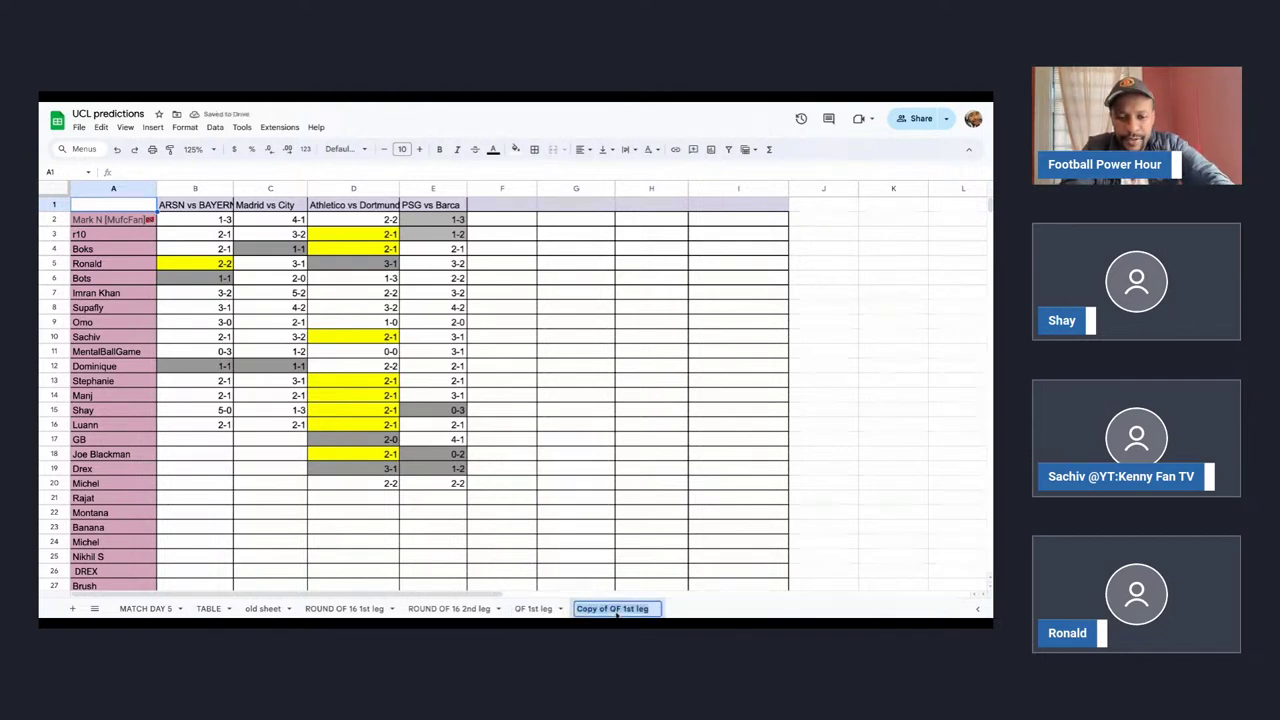
pyautogui.press('BackSpace')
pyautogui.write('QF 2nd Leg')
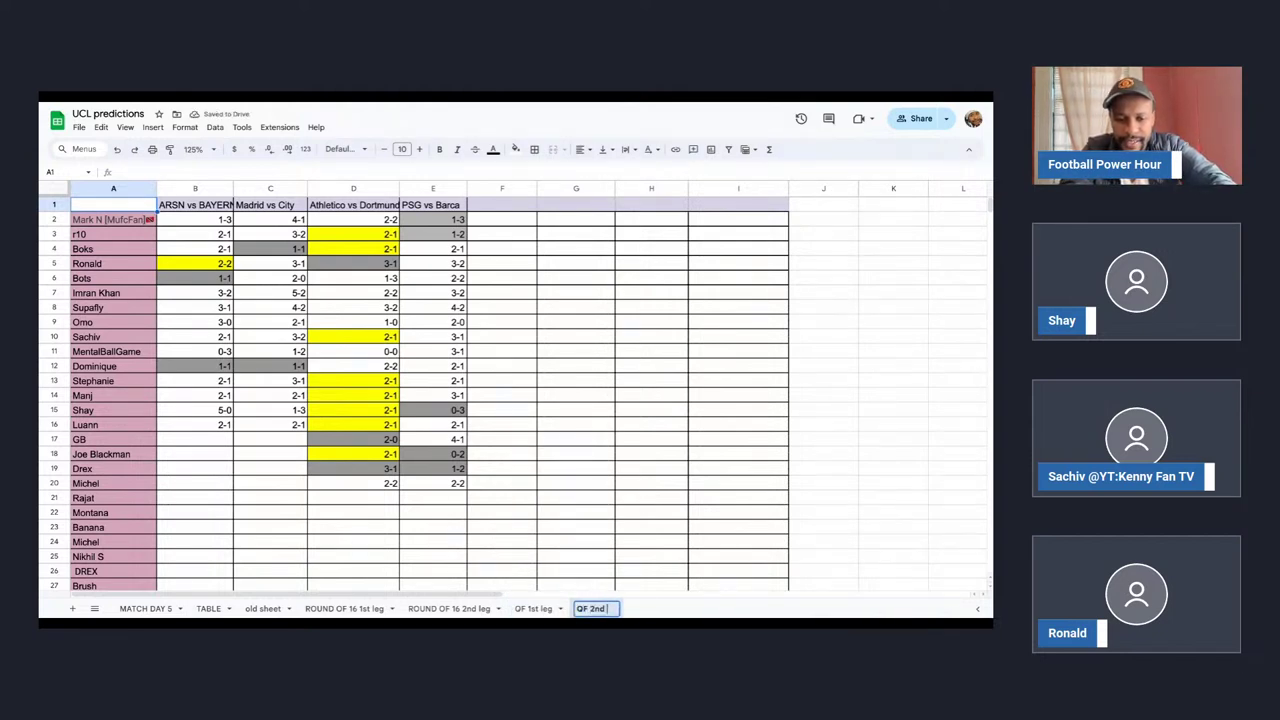
pyautogui.click(571, 521)
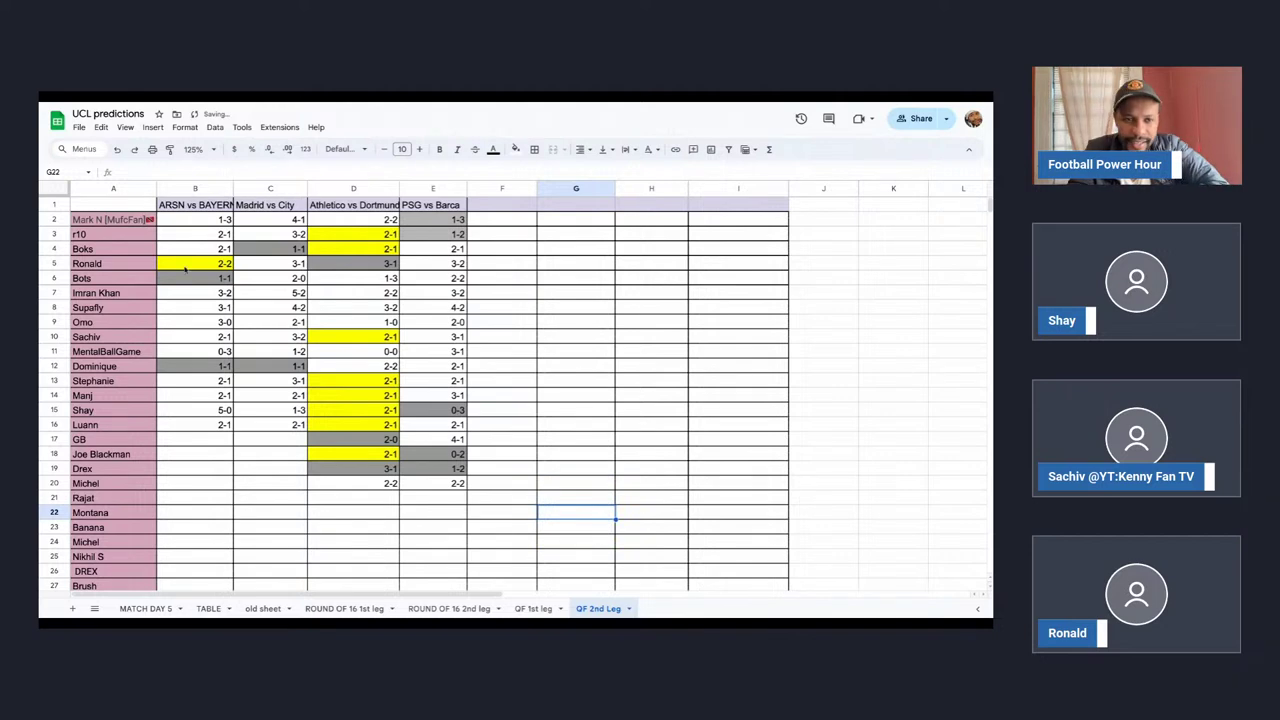
# Clear the old predictions and their yellow and grey shading from B2:F22.
pyautogui.moveTo(178, 222); pyautogui.dragTo(497, 514)
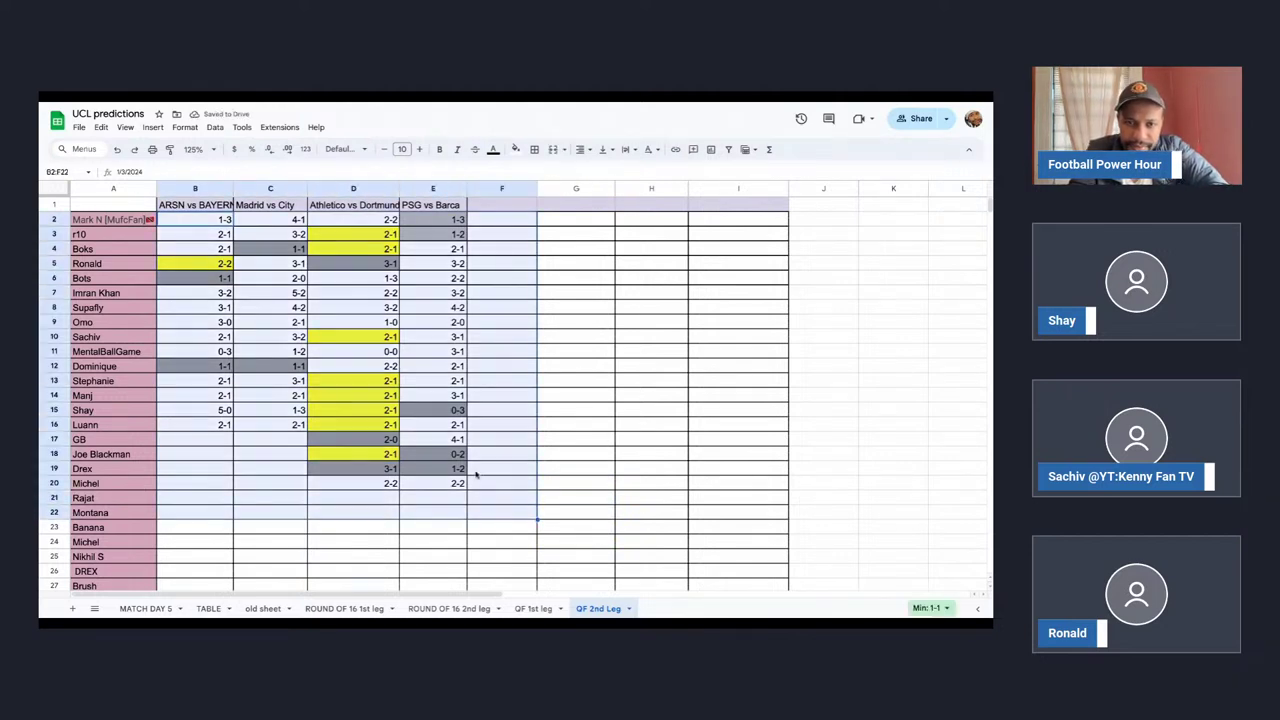
pyautogui.press('Delete')
pyautogui.click(515, 149)
pyautogui.click(541, 172)
pyautogui.click(241, 253)
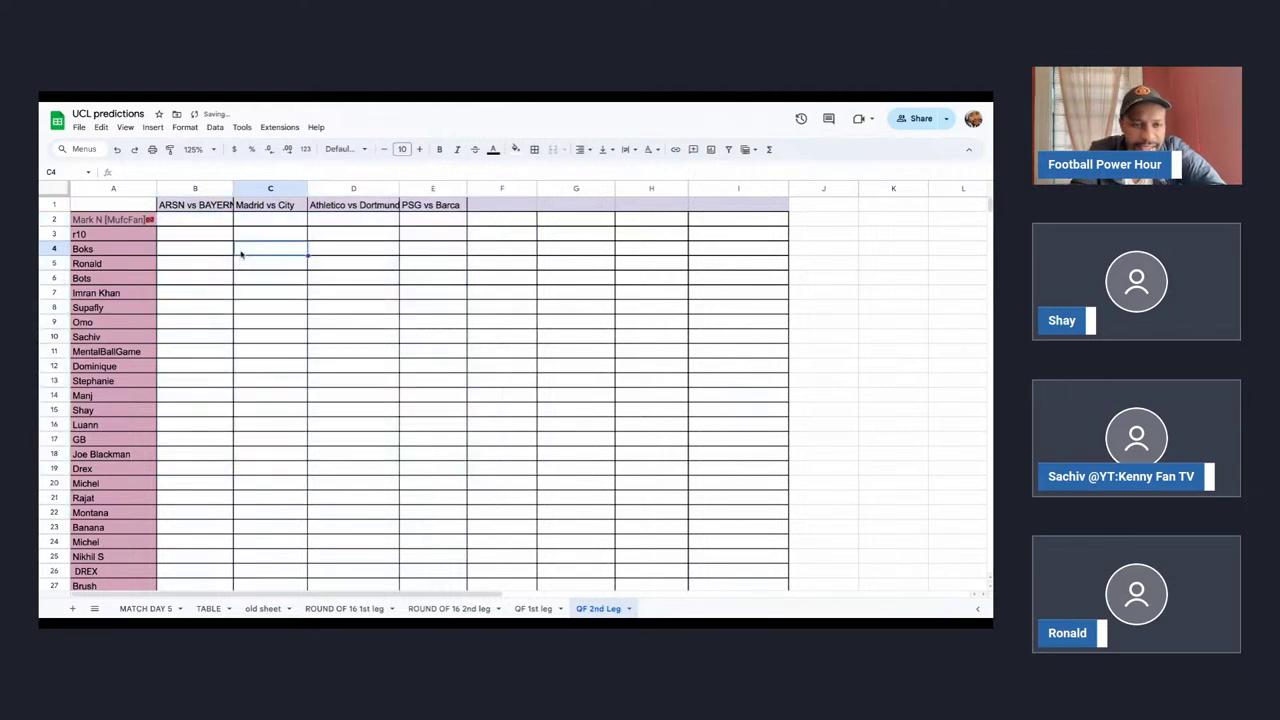
# Rename the B1 fixture header to 'BAYERN VS ARSN' and widen column B.
pyautogui.click(208, 263)
pyautogui.click(195, 204)
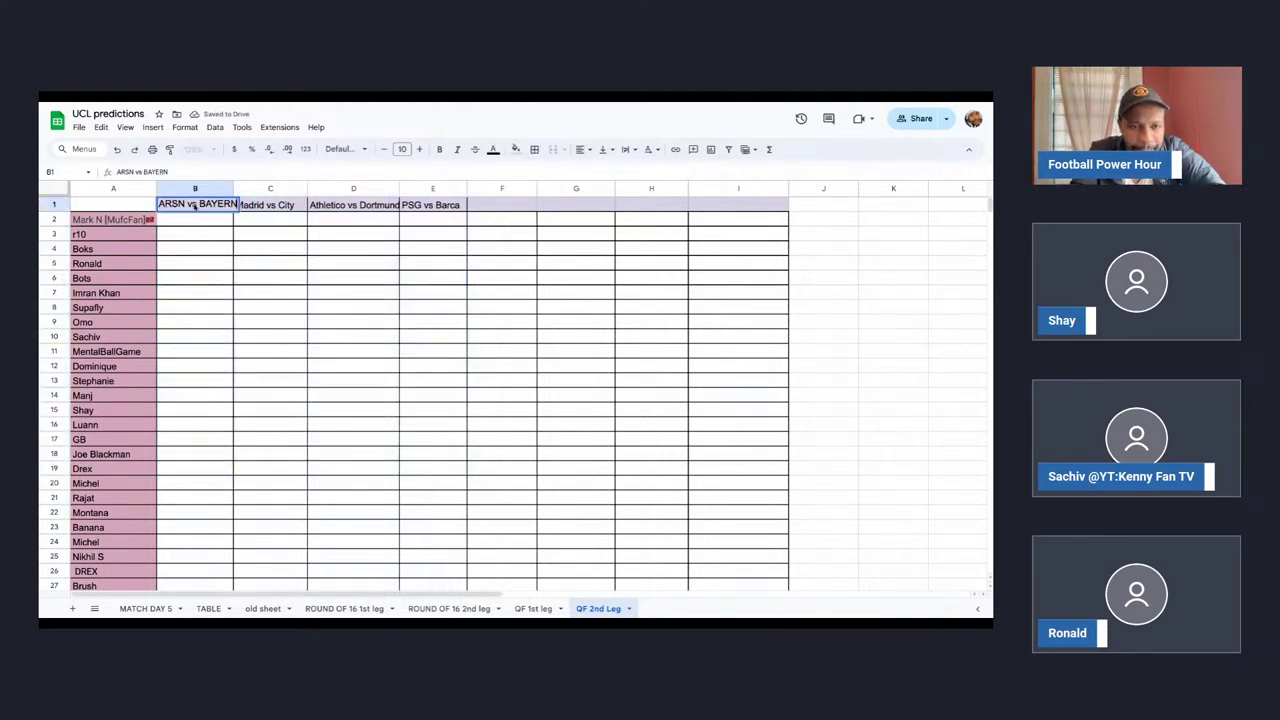
pyautogui.write('BAYERN VS A')
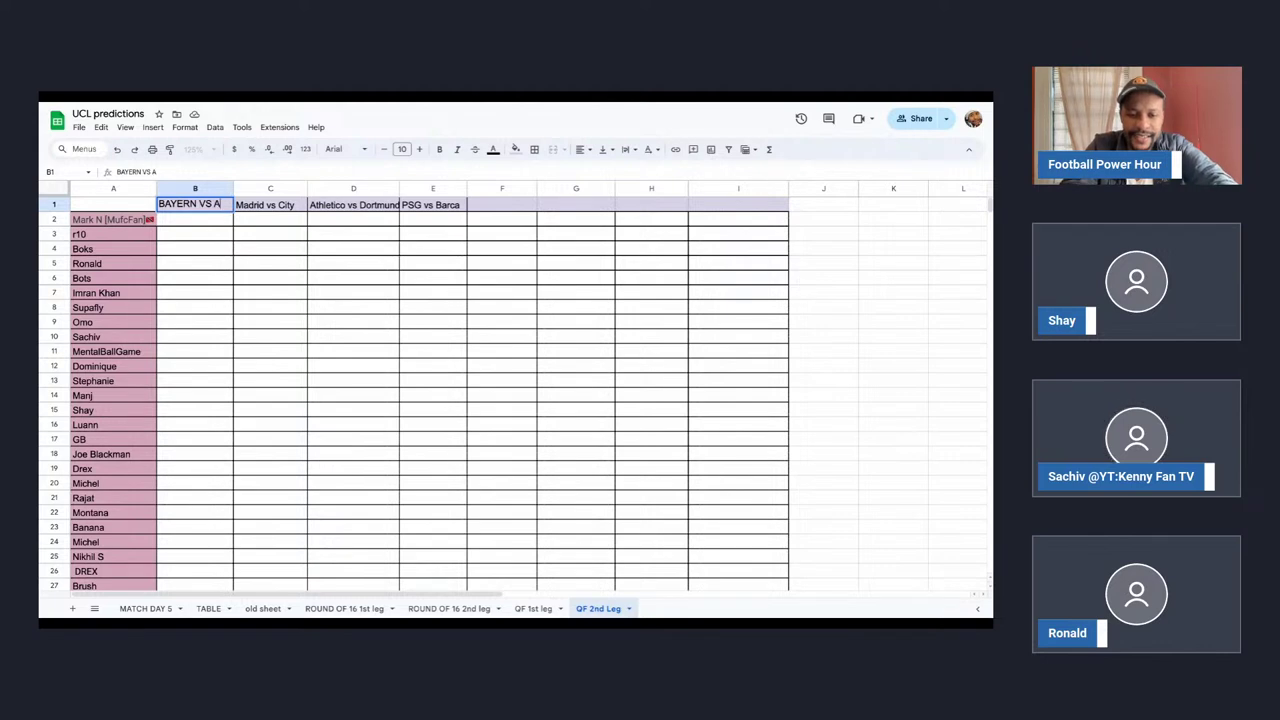
pyautogui.write('RSNA')
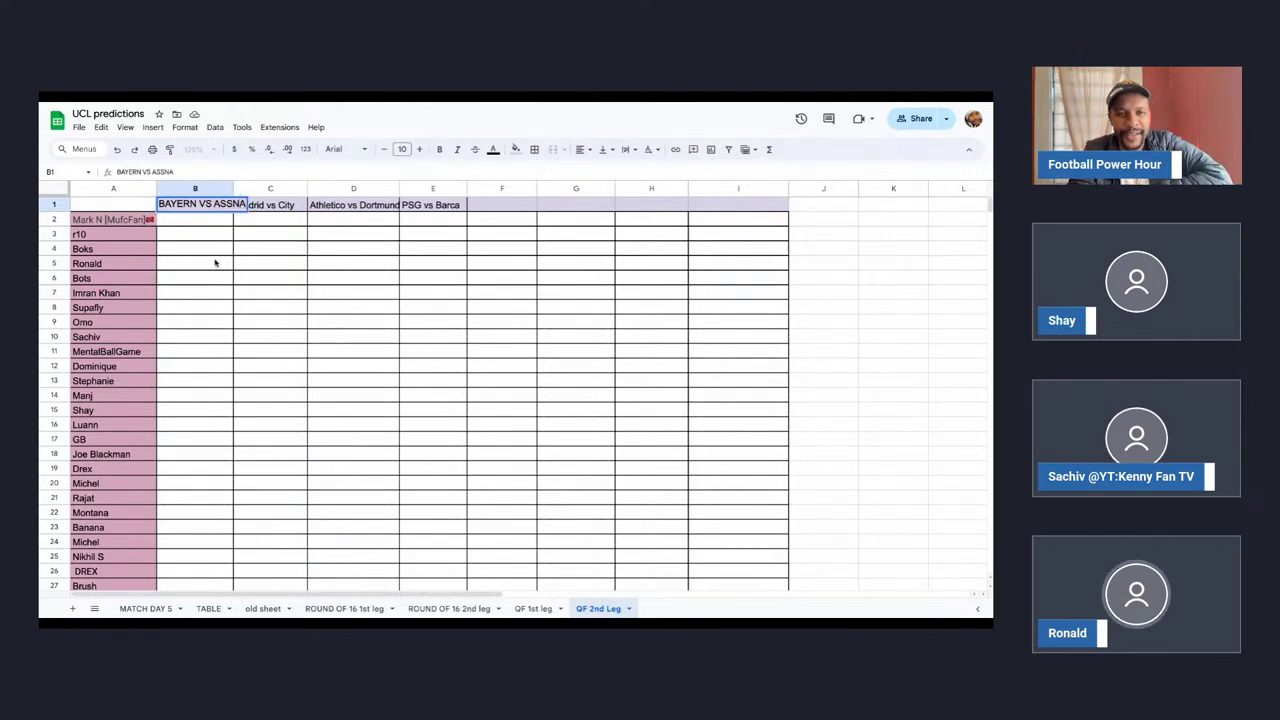
pyautogui.click(214, 263)
pyautogui.moveTo(233, 189); pyautogui.dragTo(254, 190)
# Rename C1 to 'City vs Madrid' and D1 to 'Dortmund vs Atletico'.
pyautogui.click(310, 208)
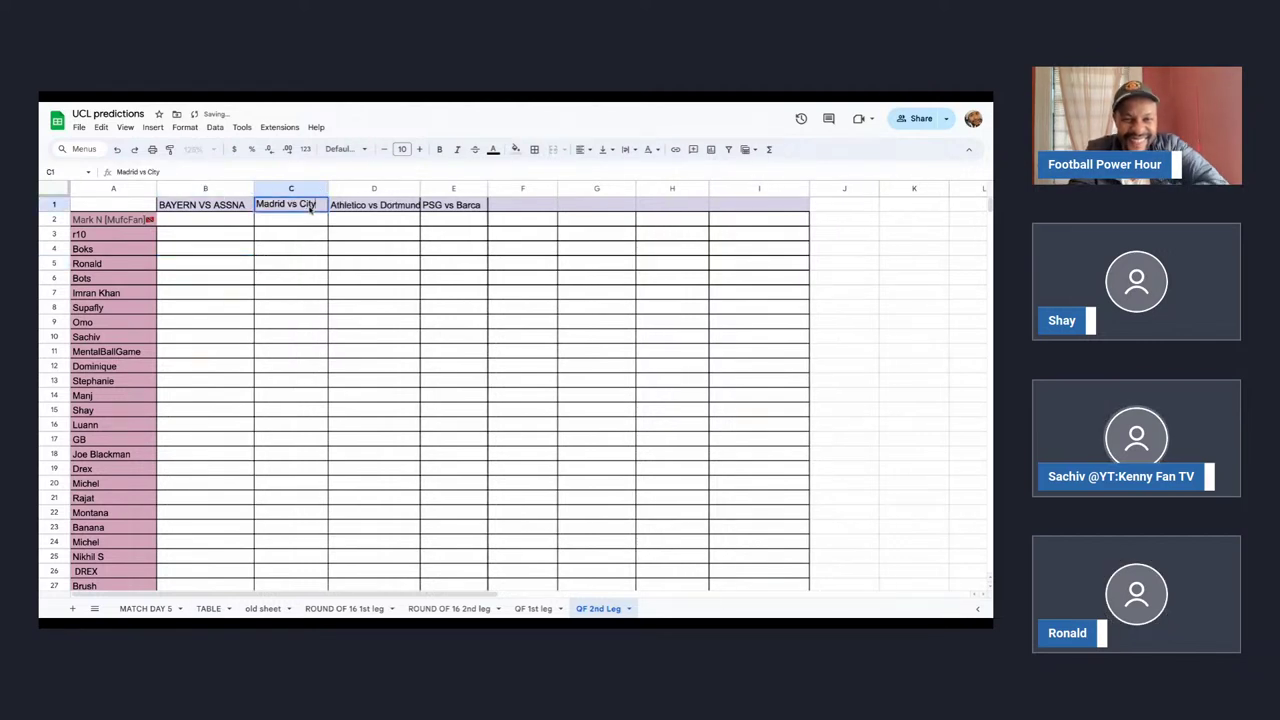
pyautogui.write('City')
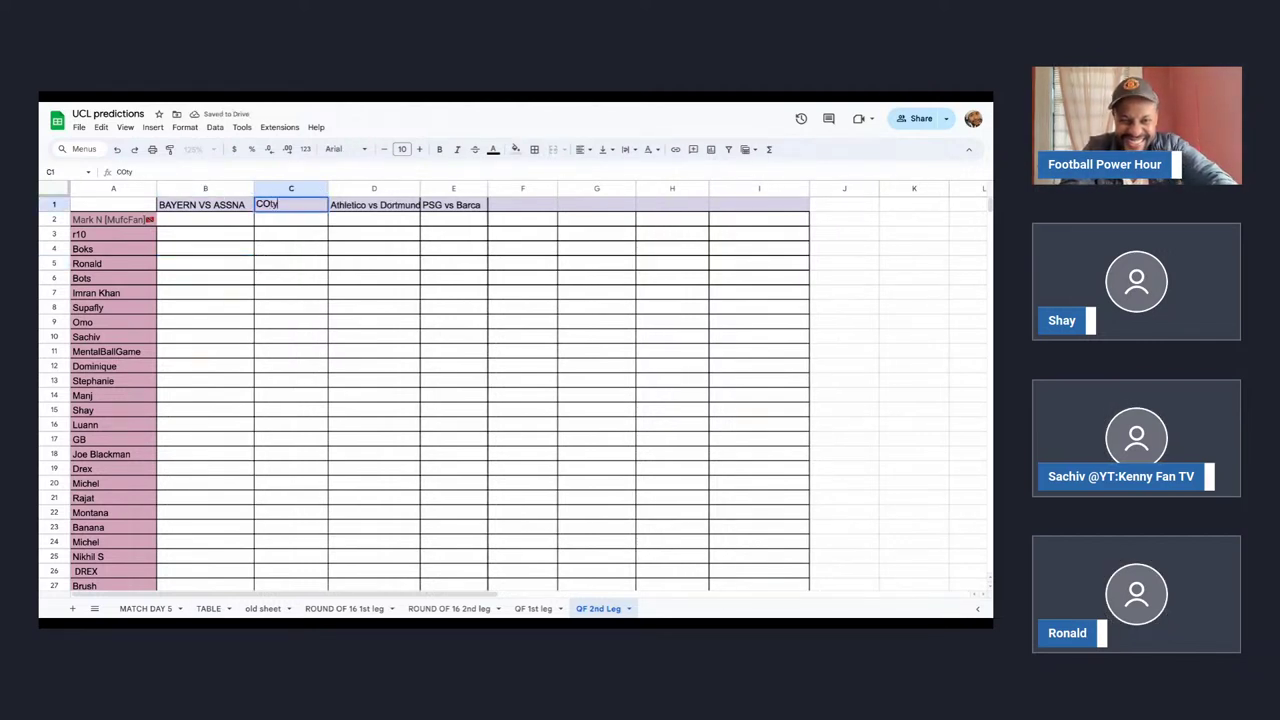
pyautogui.write(' vs ')
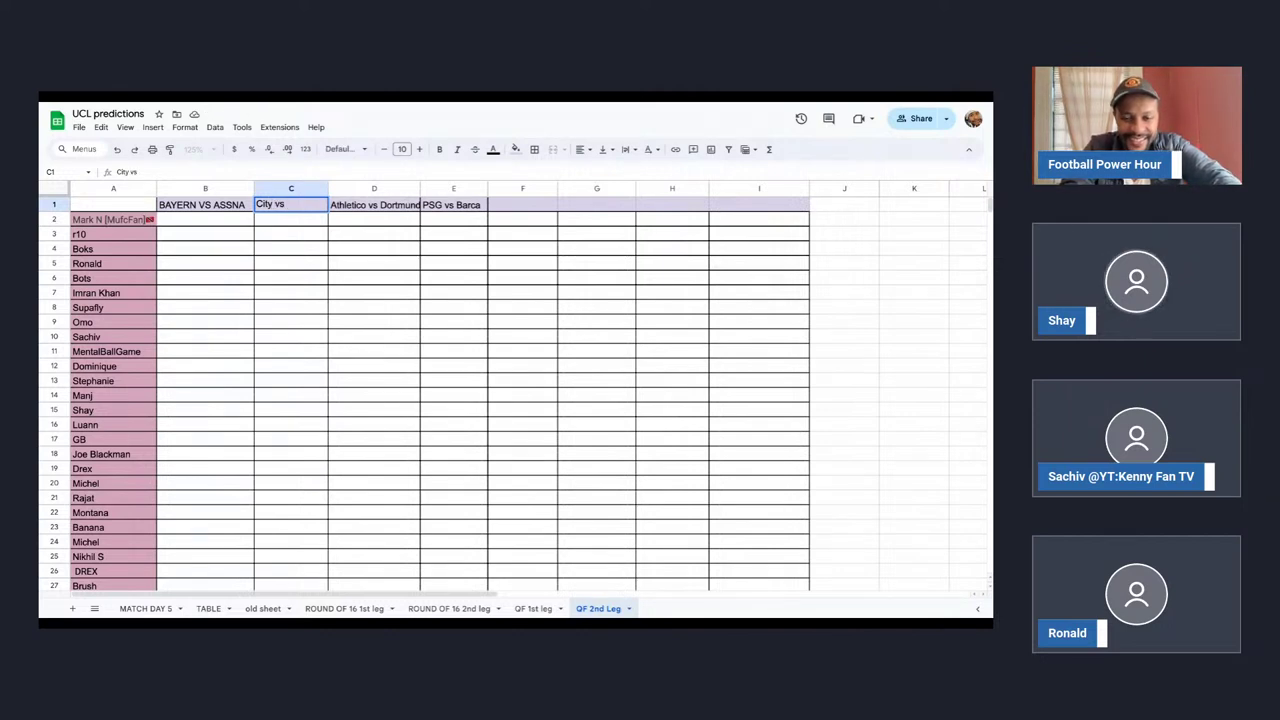
pyautogui.write('Madrid')
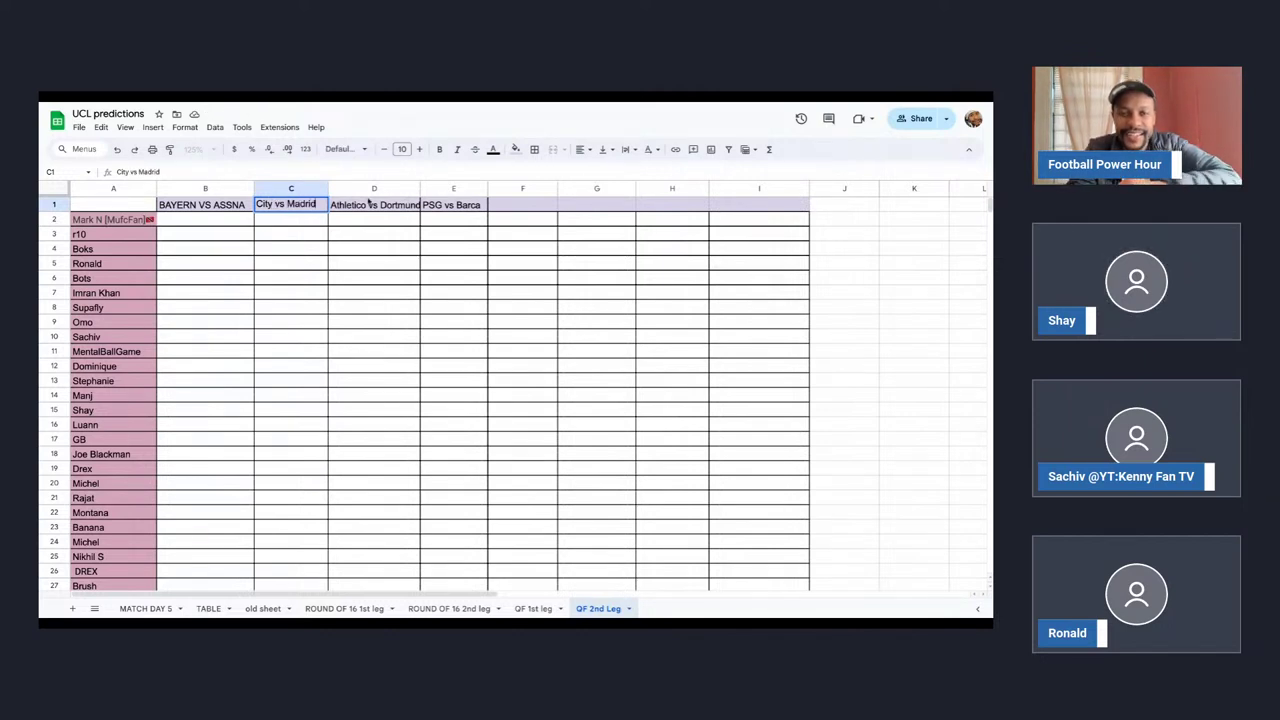
pyautogui.doubleClick(360, 207)
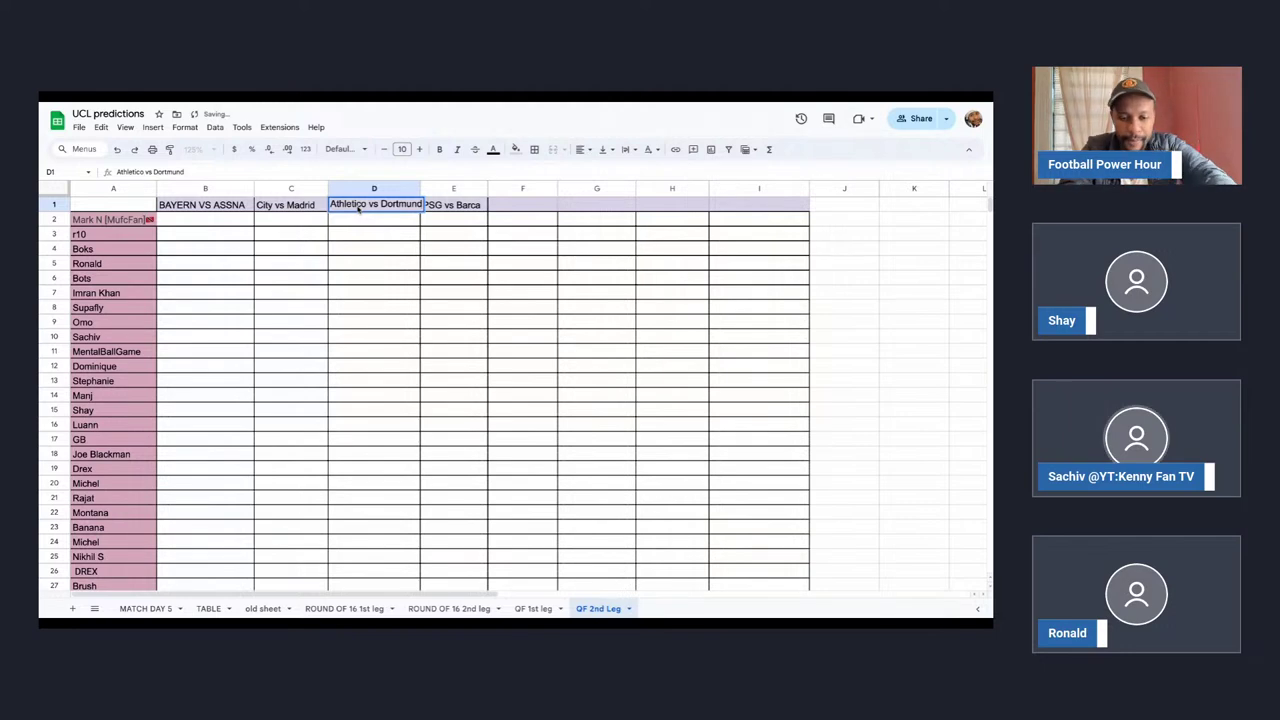
pyautogui.write('Dortmund ')
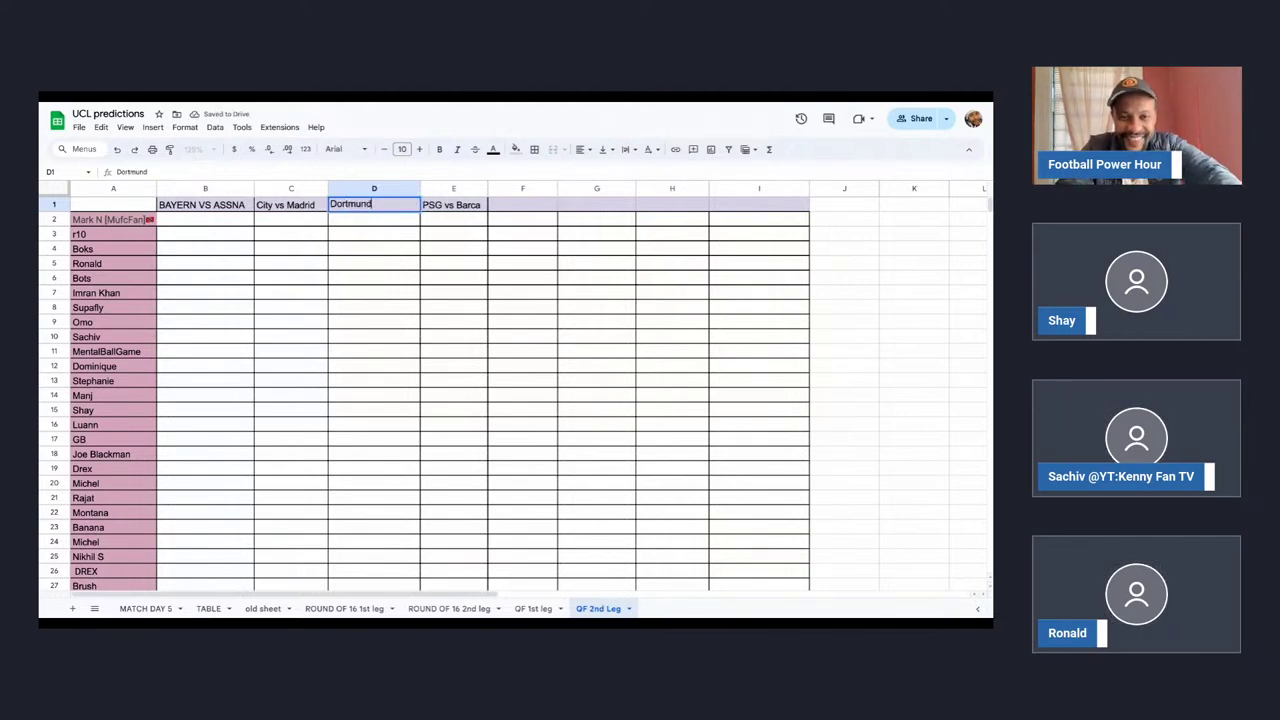
pyautogui.write('vs')
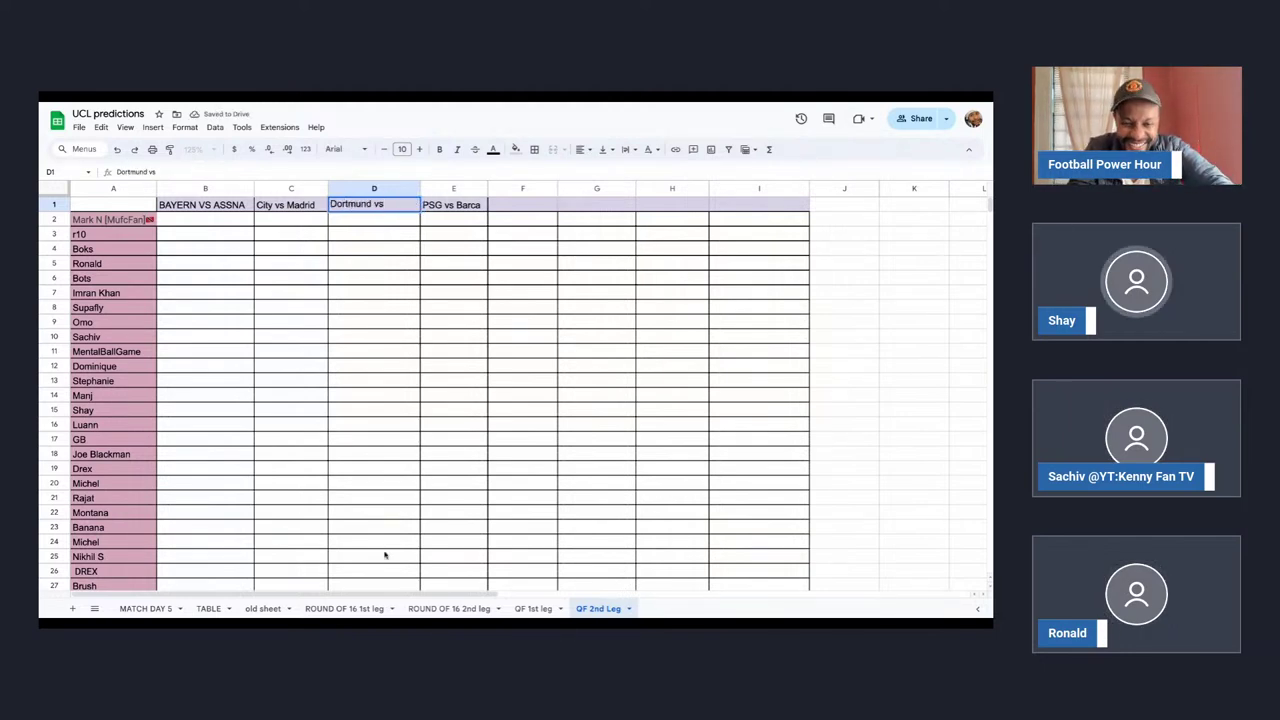
pyautogui.click(533, 608)
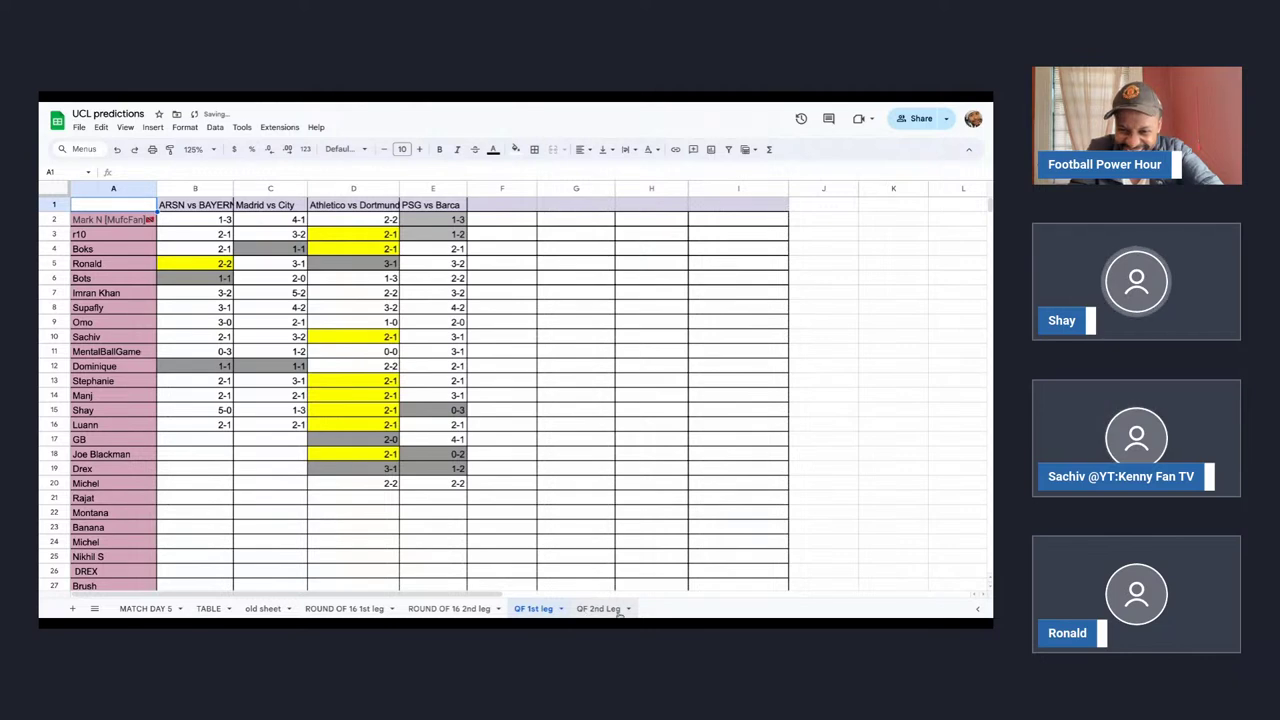
pyautogui.click(598, 608)
pyautogui.doubleClick(401, 205)
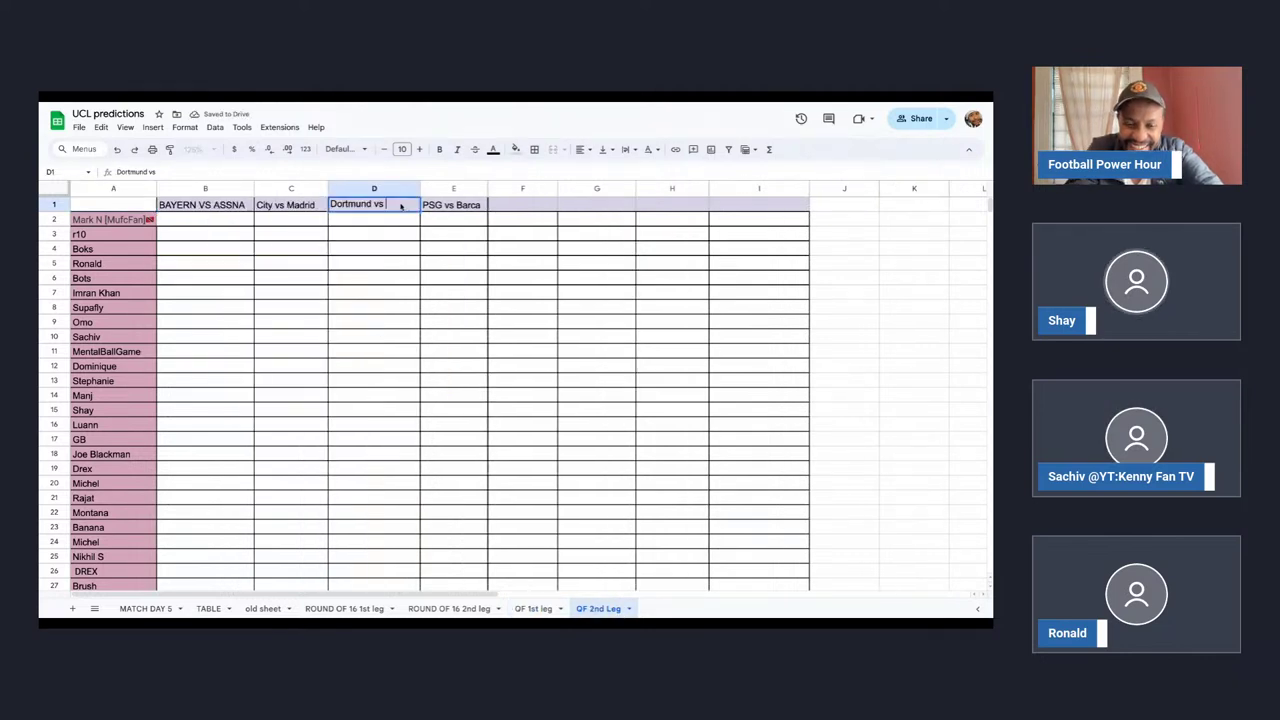
pyautogui.write('Atletico')
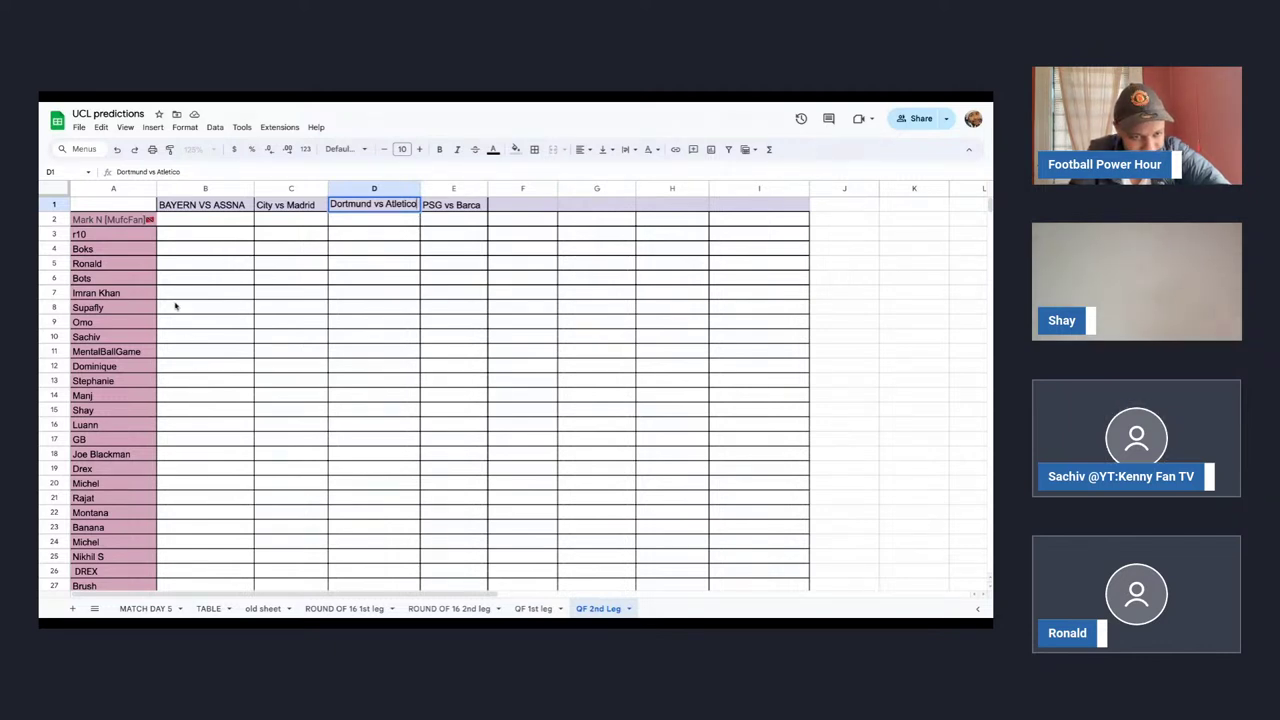
# Enter row 15's predictions: 0-2 for Bayern vs ASSNA and 0-1 for City vs Madrid.
pyautogui.click(205, 410)
pyautogui.write('0-')
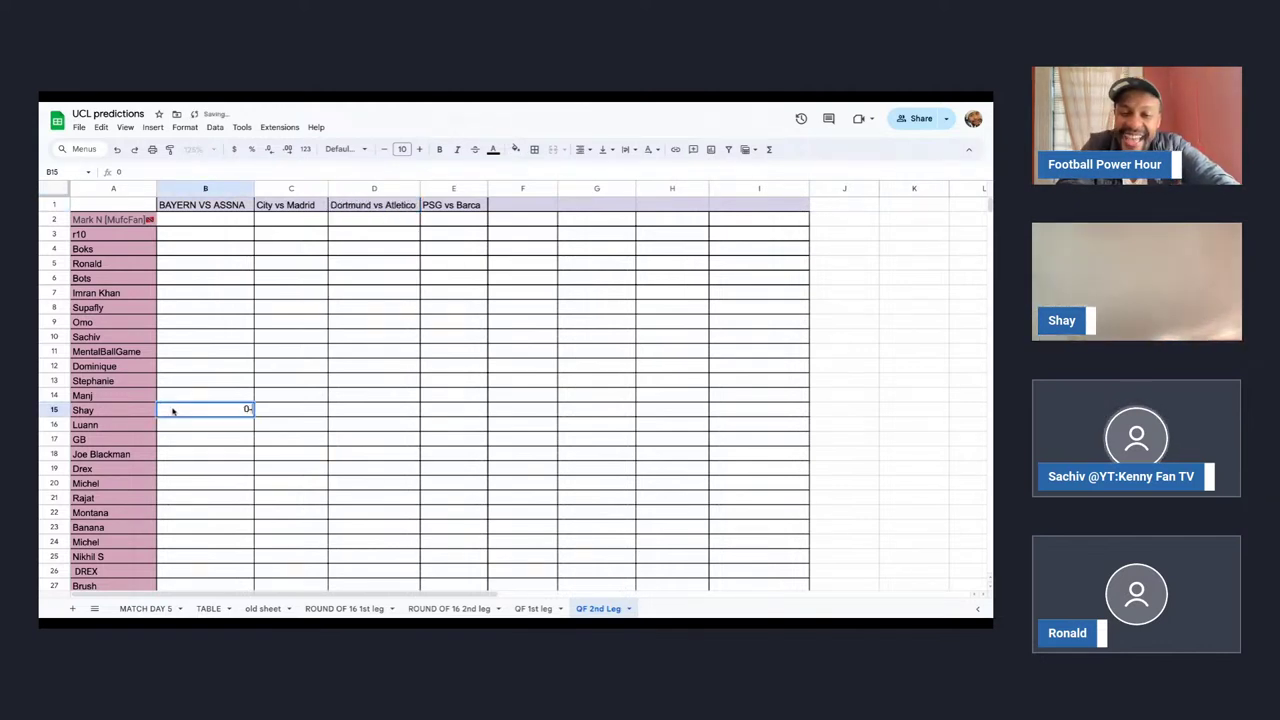
pyautogui.write('2')
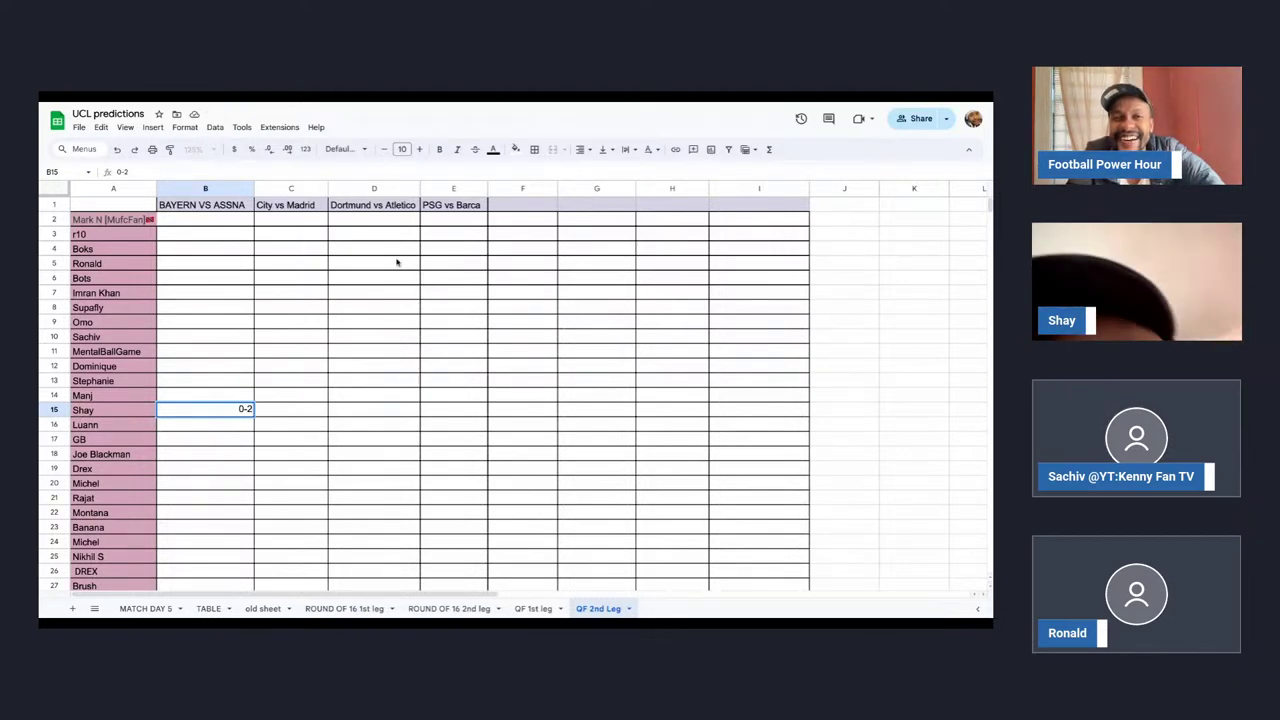
pyautogui.click(275, 413)
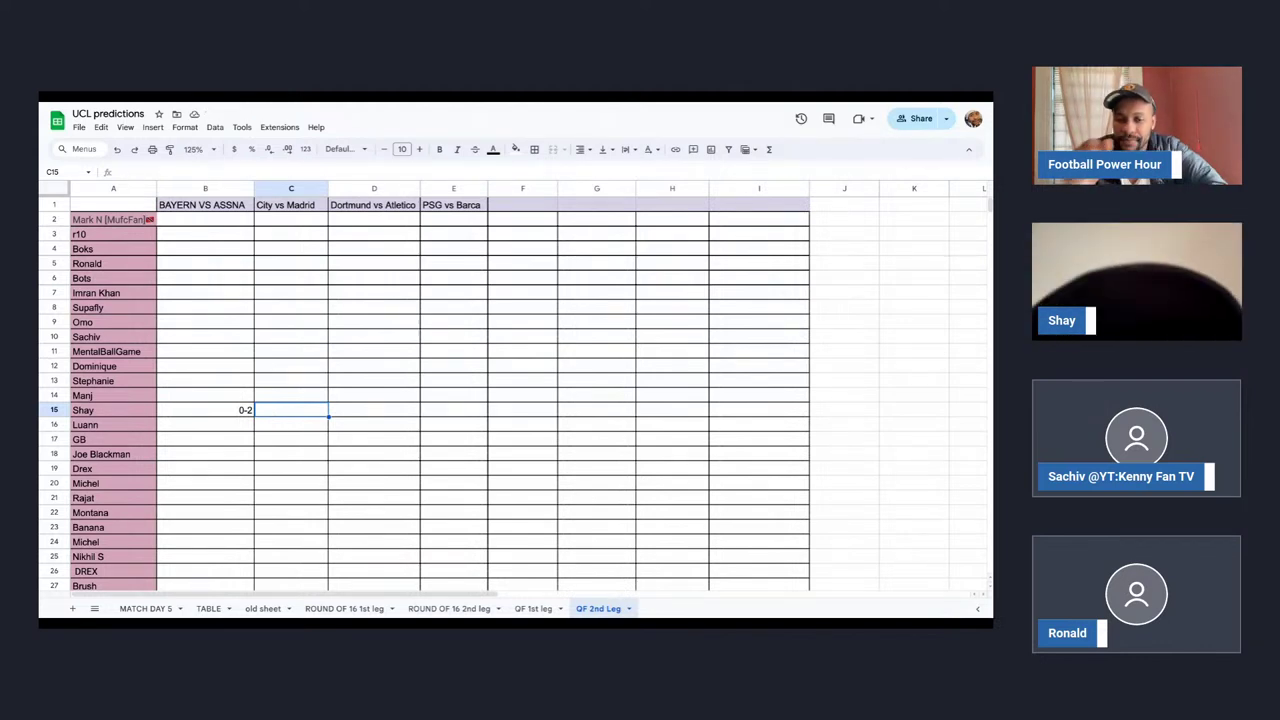
pyautogui.write('0-1')
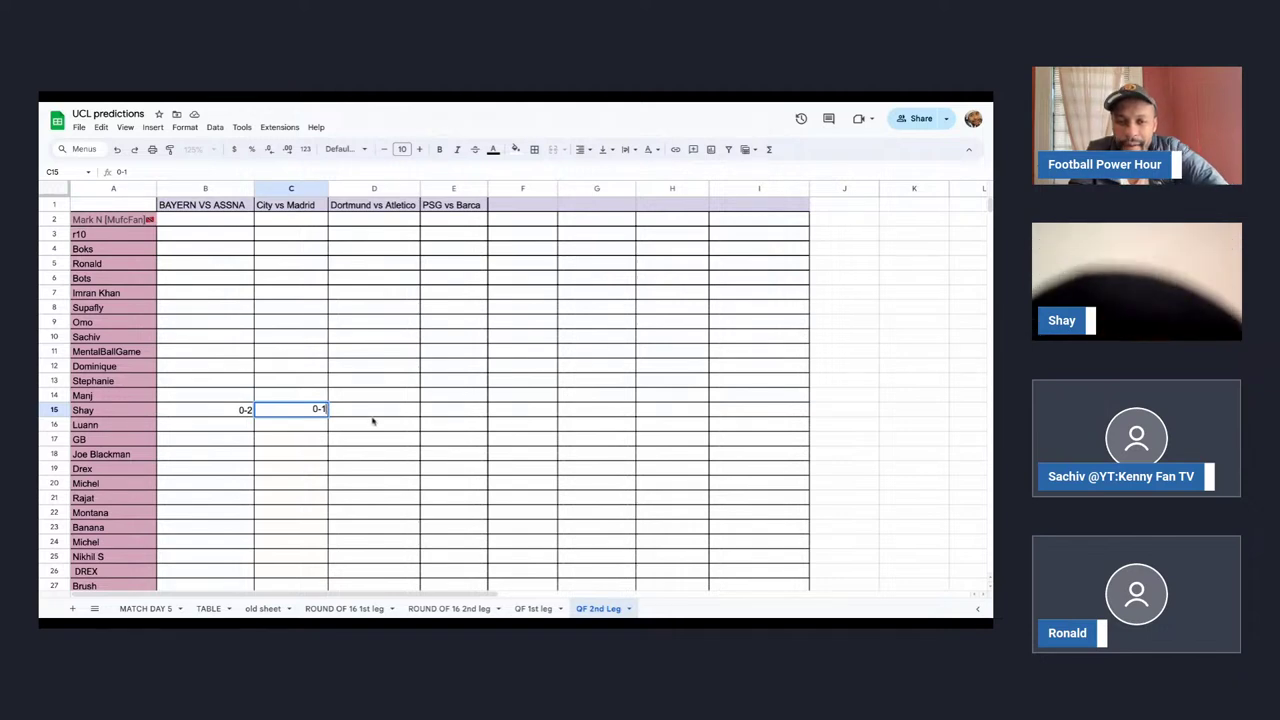
pyautogui.click(372, 421)
# Rename the E1 fixture header to 'Barca vs PSG'.
pyautogui.click(453, 208)
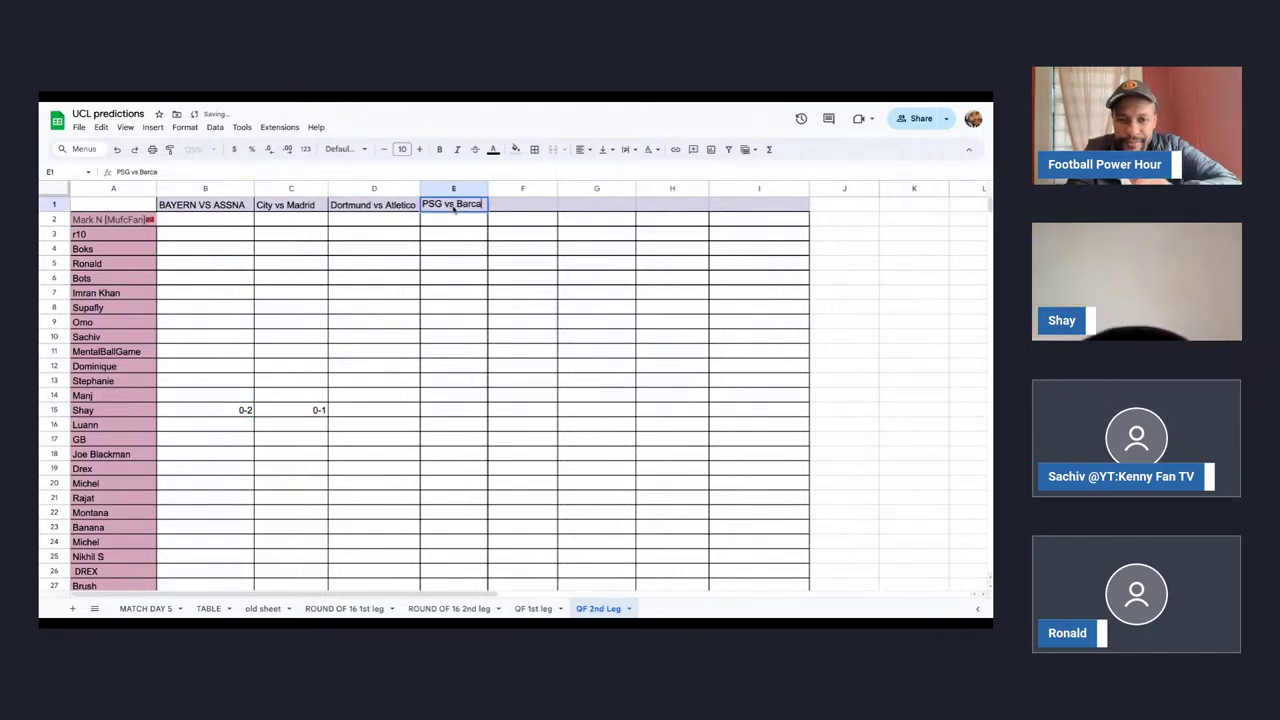
pyautogui.write('Barc')
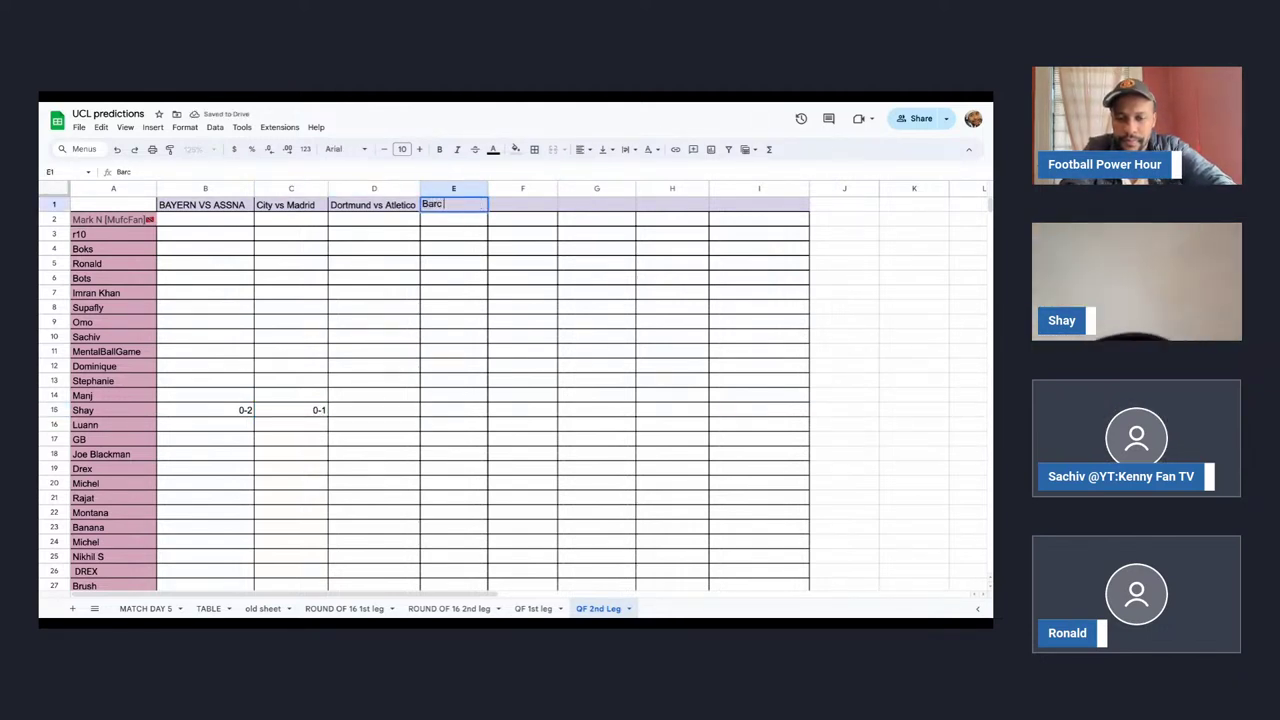
pyautogui.write('a vs PSG')
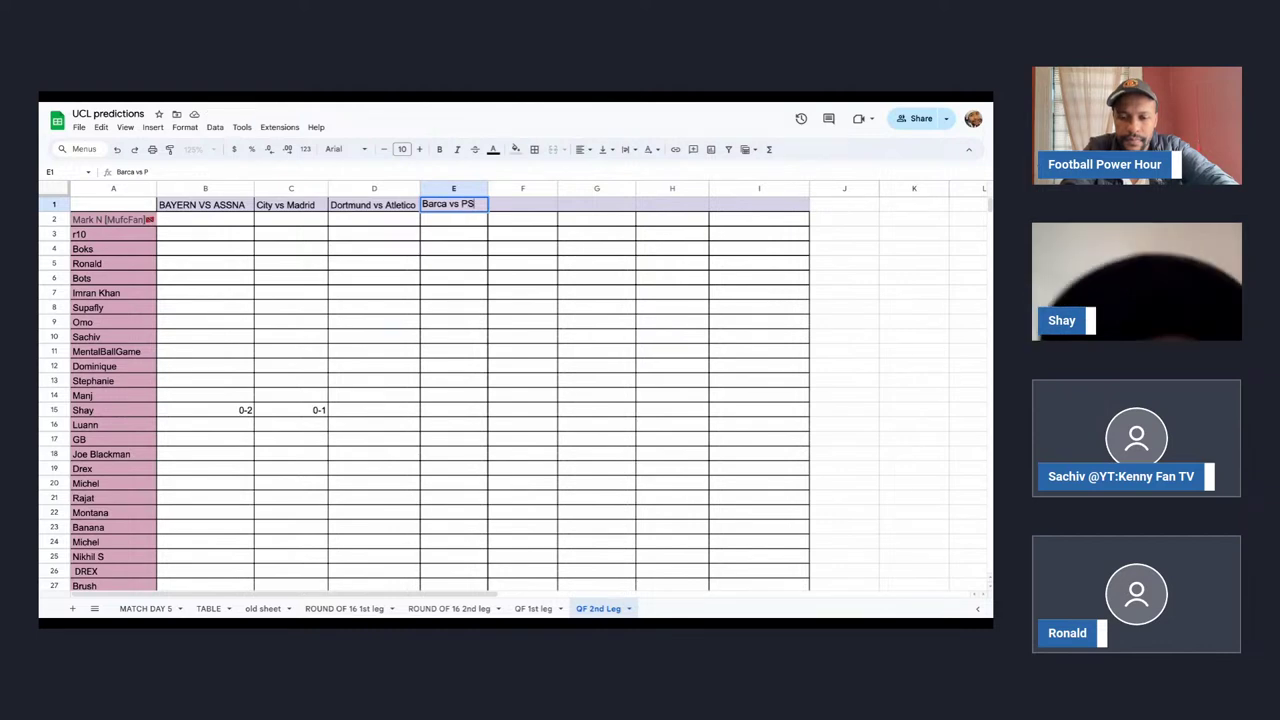
pyautogui.click(378, 412)
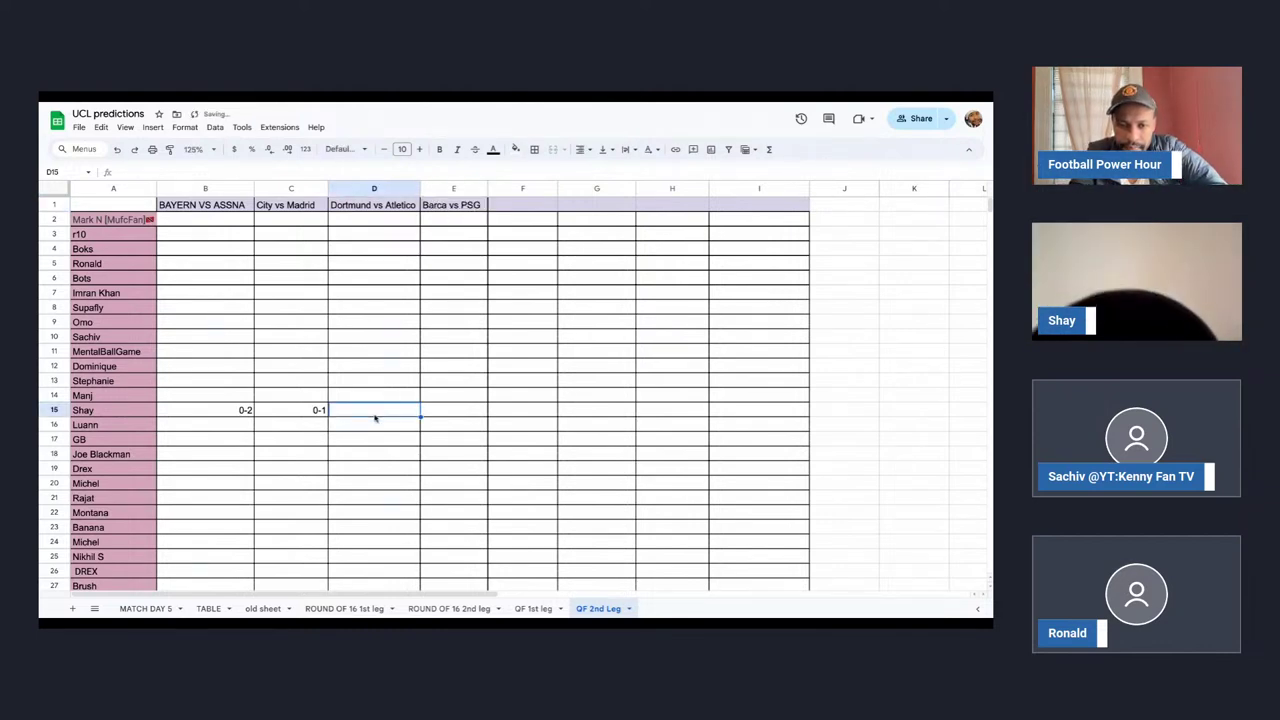
# Enter 0-3 in D15 and 0-2 in E15, widening column E to fit its fixture name.
pyautogui.write('0')
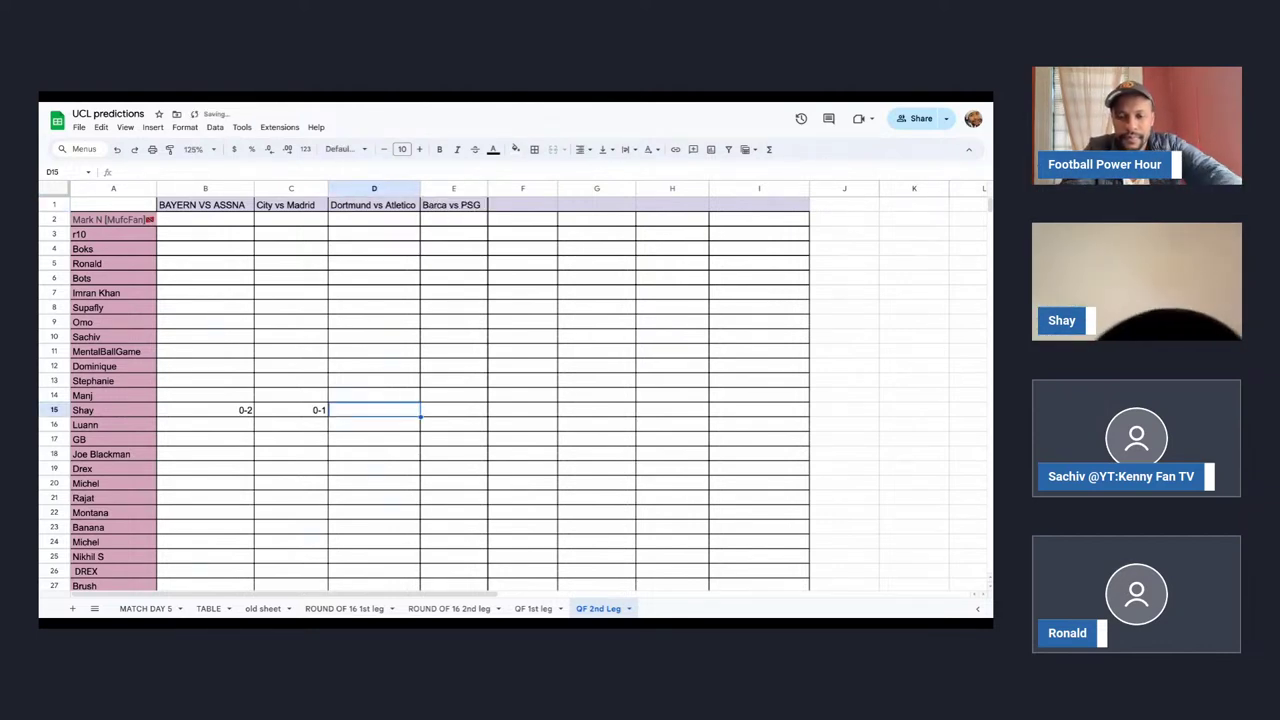
pyautogui.write('-')
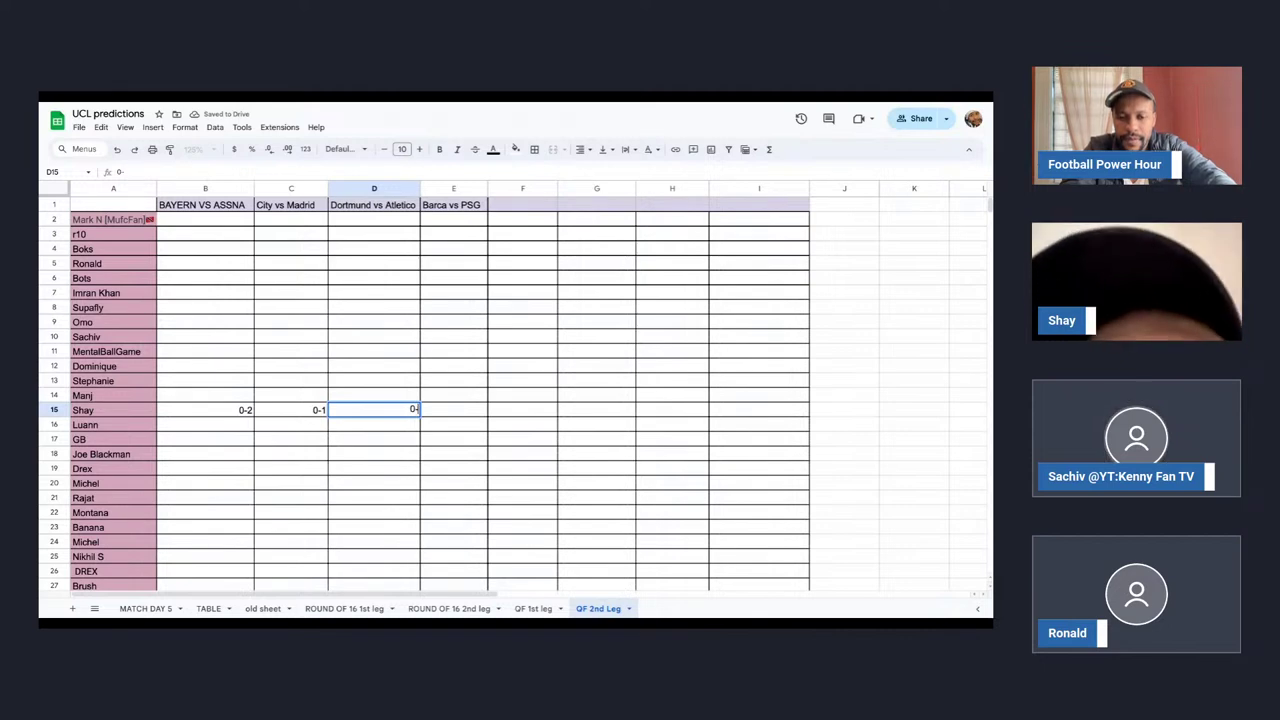
pyautogui.write('3')
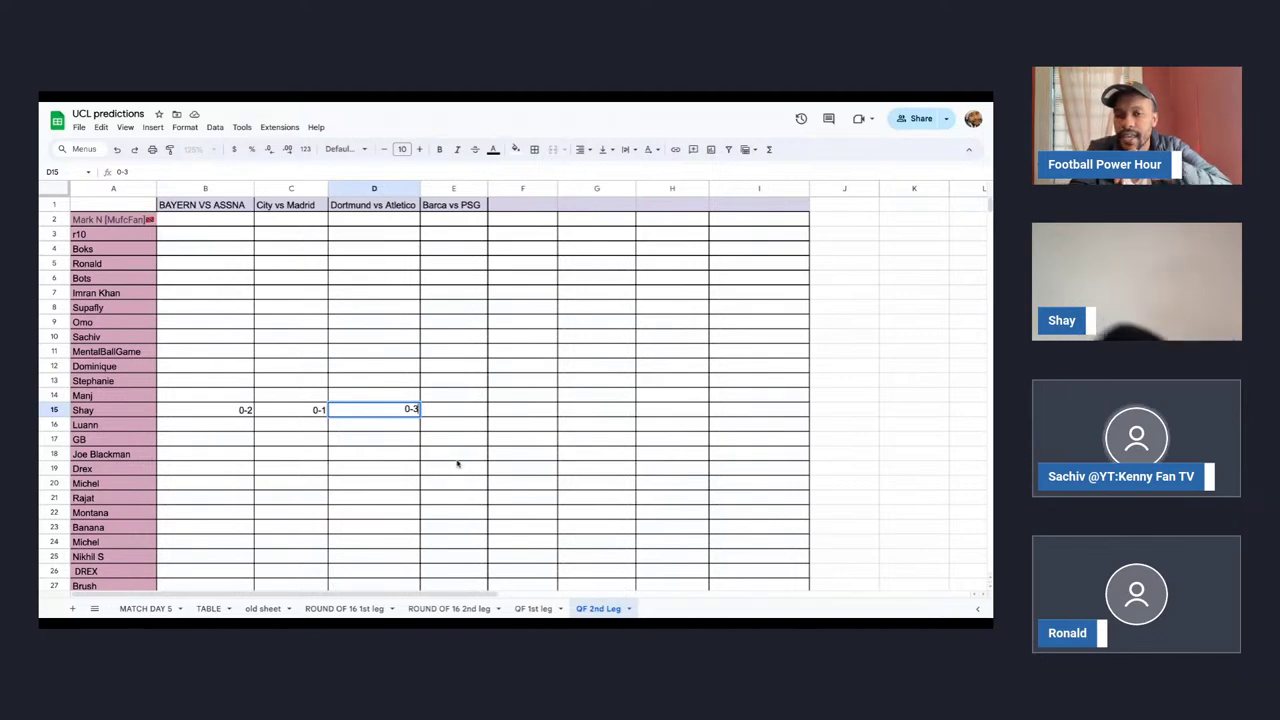
pyautogui.click(455, 413)
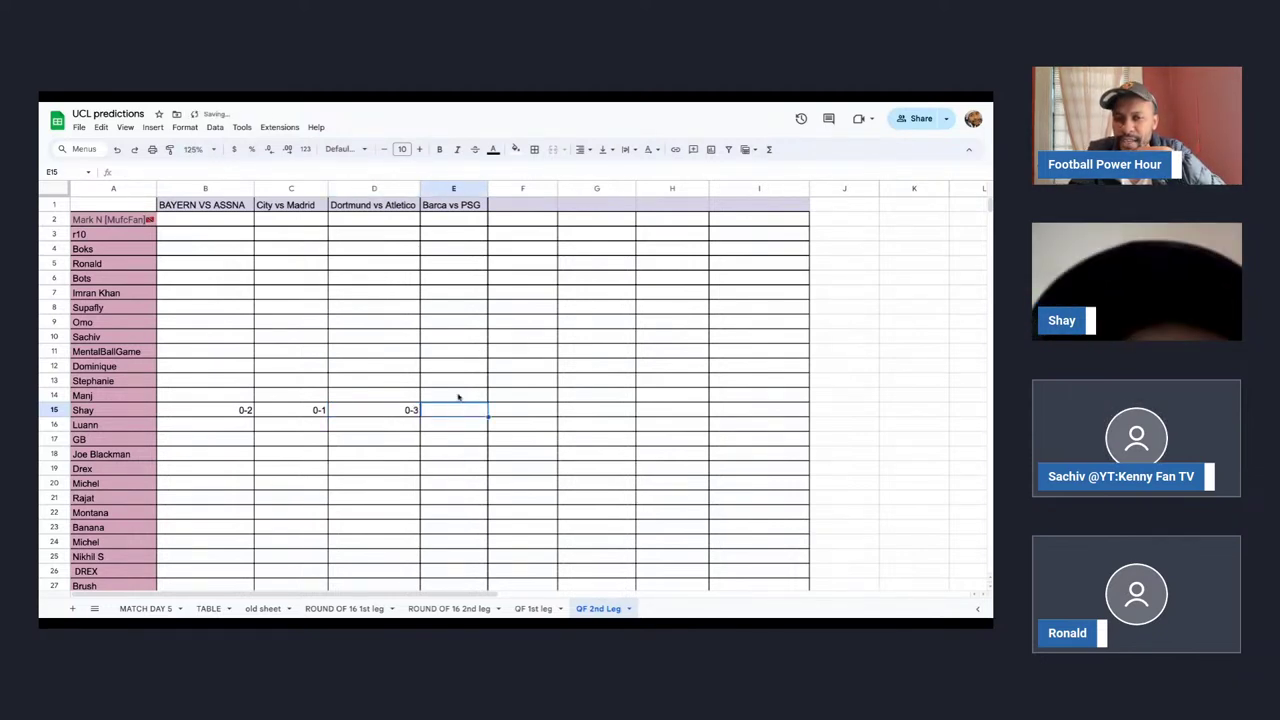
pyautogui.moveTo(488, 188); pyautogui.dragTo(516, 188)
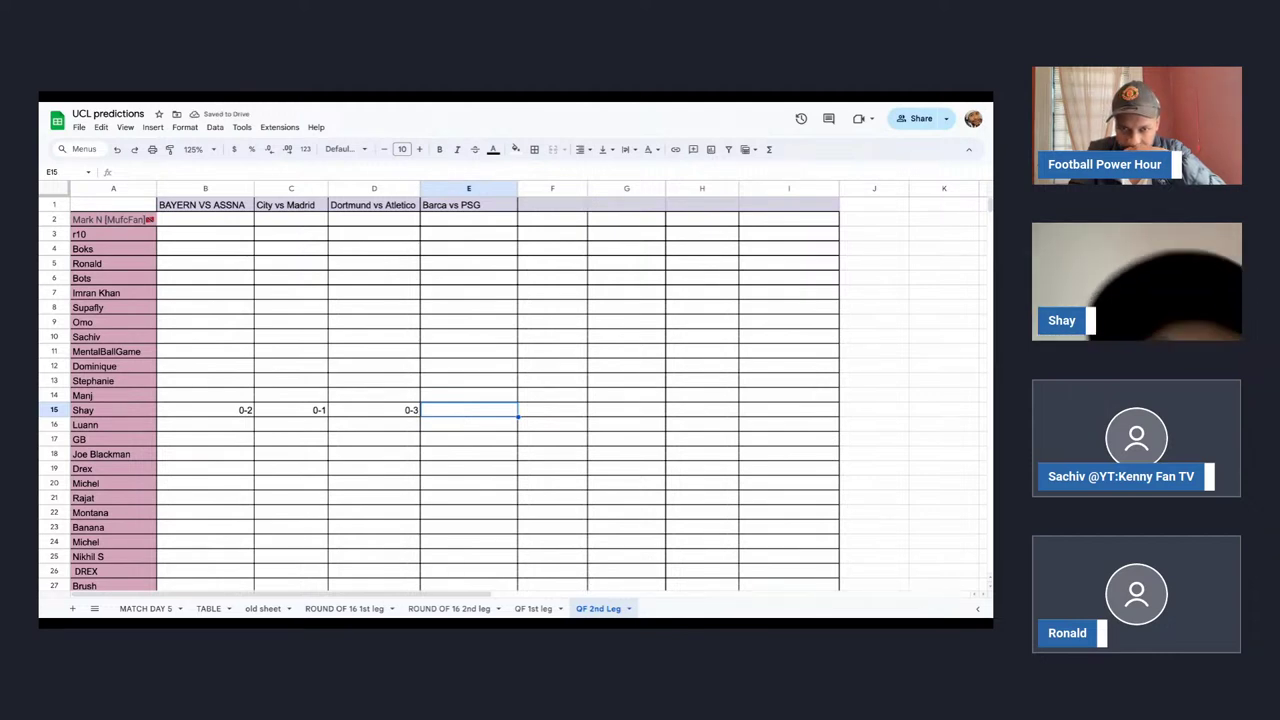
pyautogui.write('0-2')
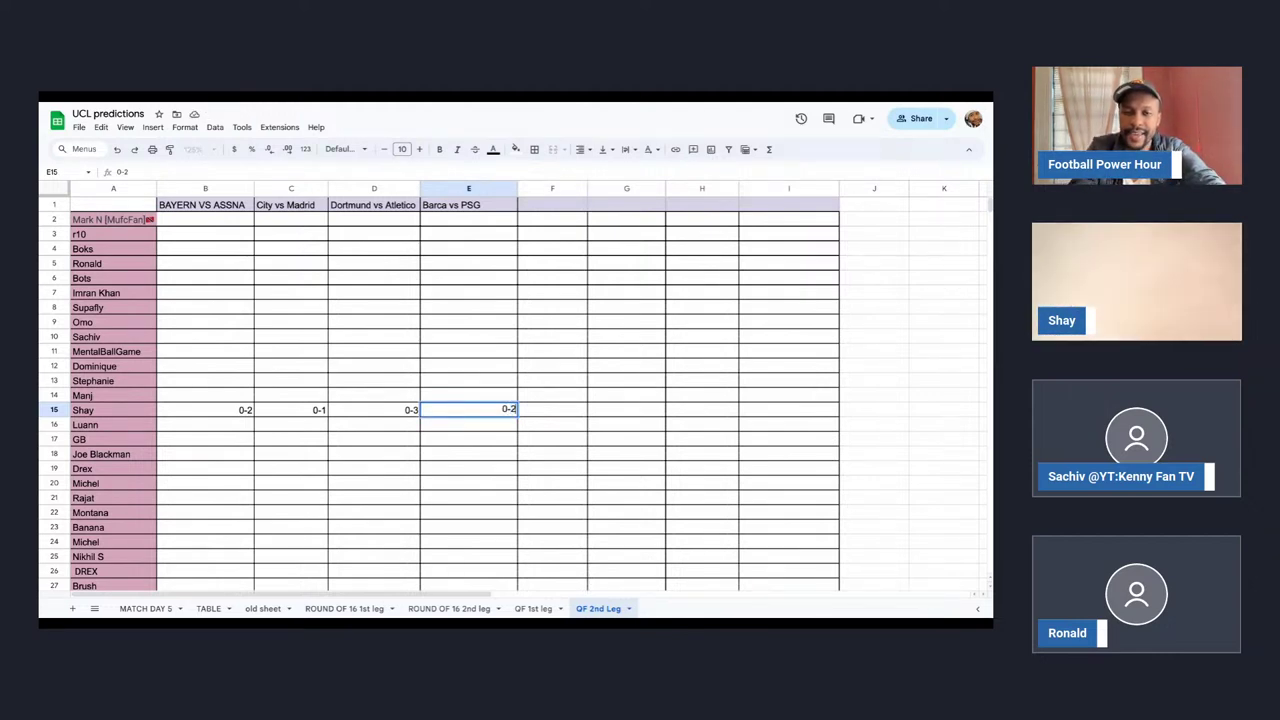
pyautogui.click(458, 437)
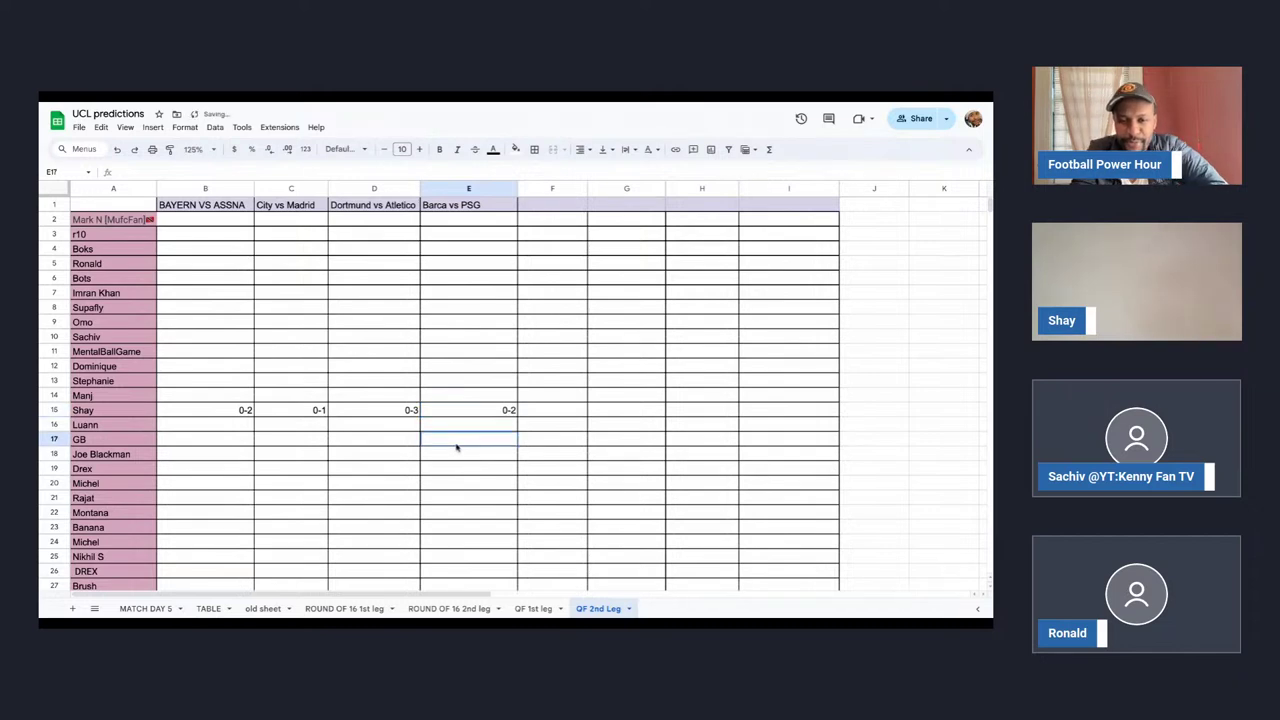
pyautogui.click(450, 412)
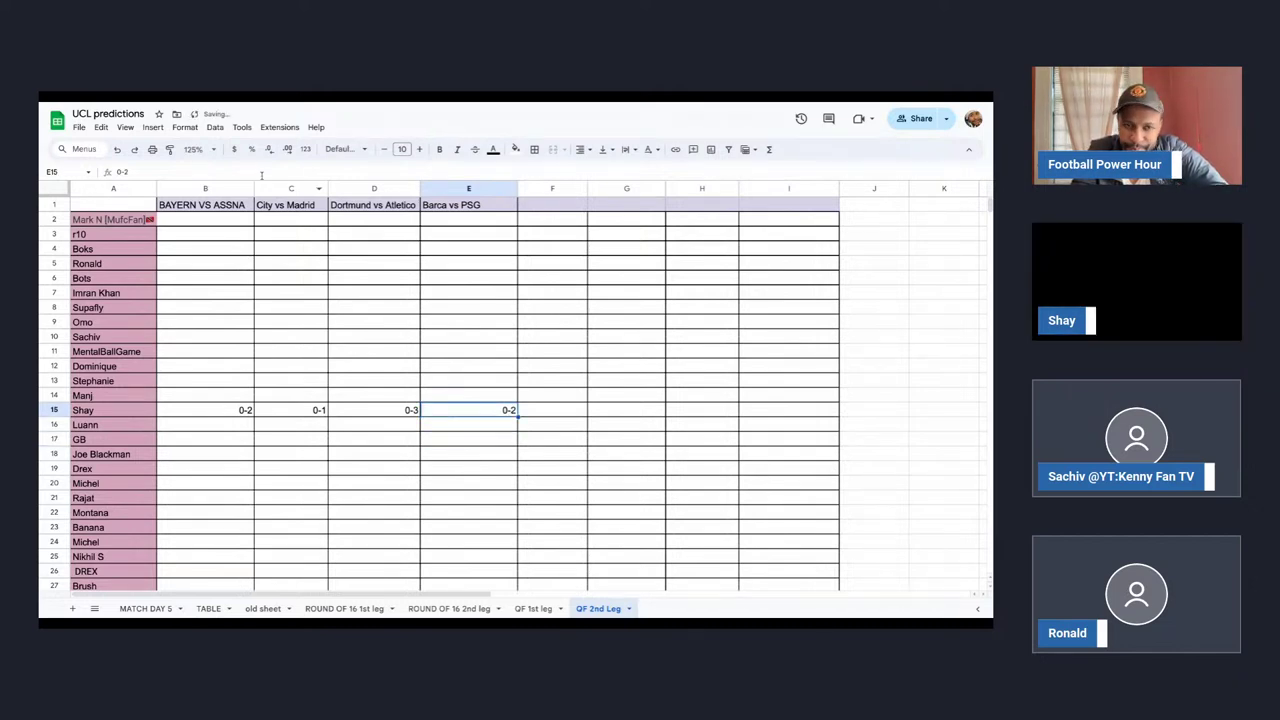
# Narrow column B slightly and recheck row 15's predictions.
pyautogui.moveTo(254, 188); pyautogui.dragTo(329, 188)
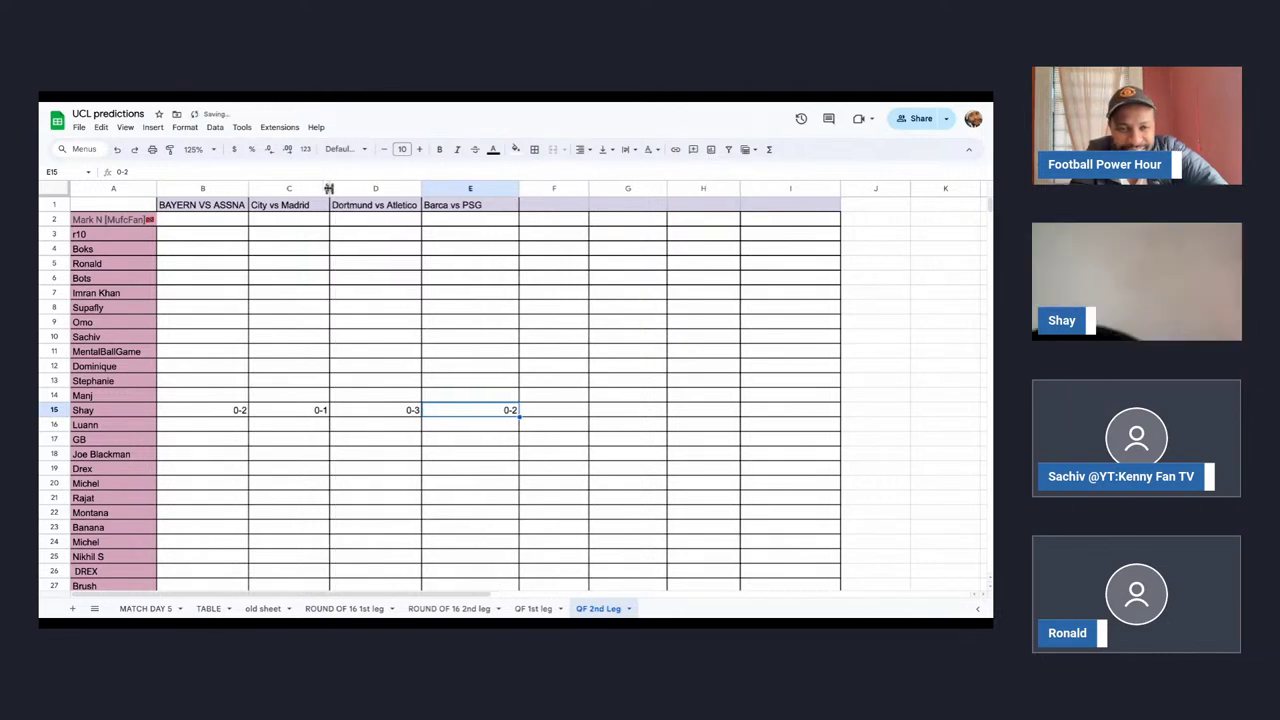
pyautogui.click(182, 410)
pyautogui.click(499, 412)
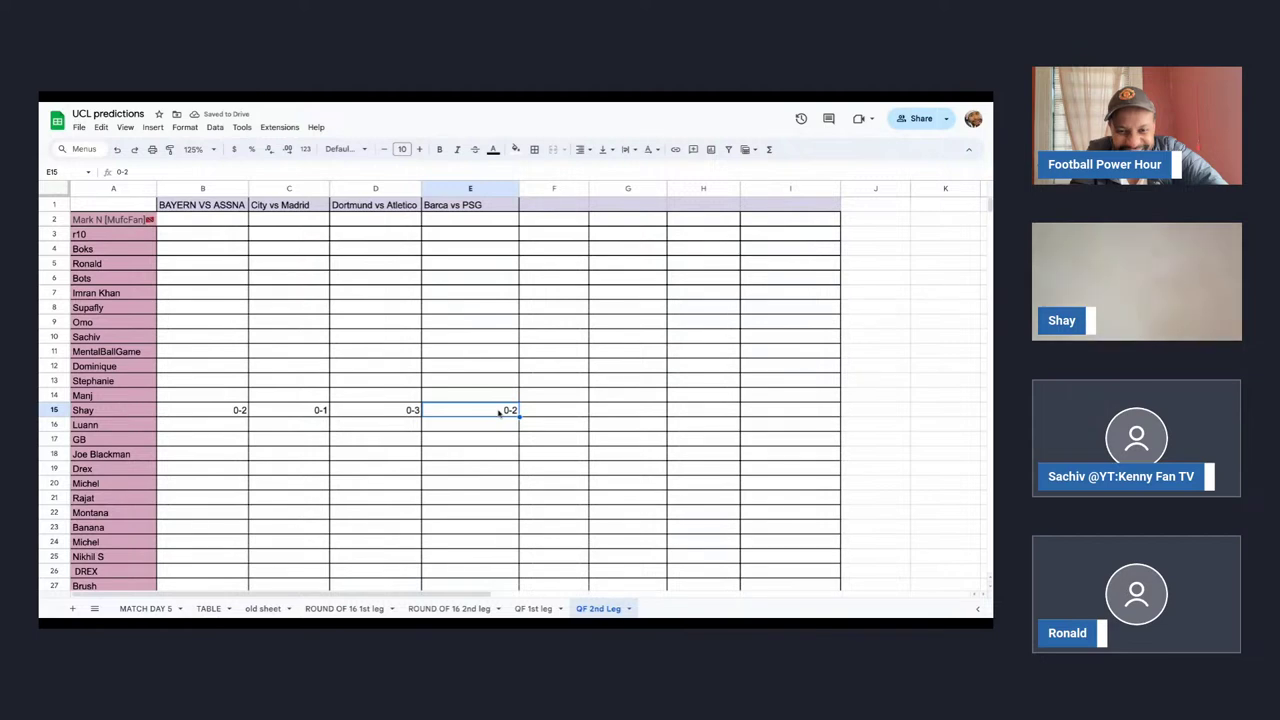
pyautogui.click(219, 415)
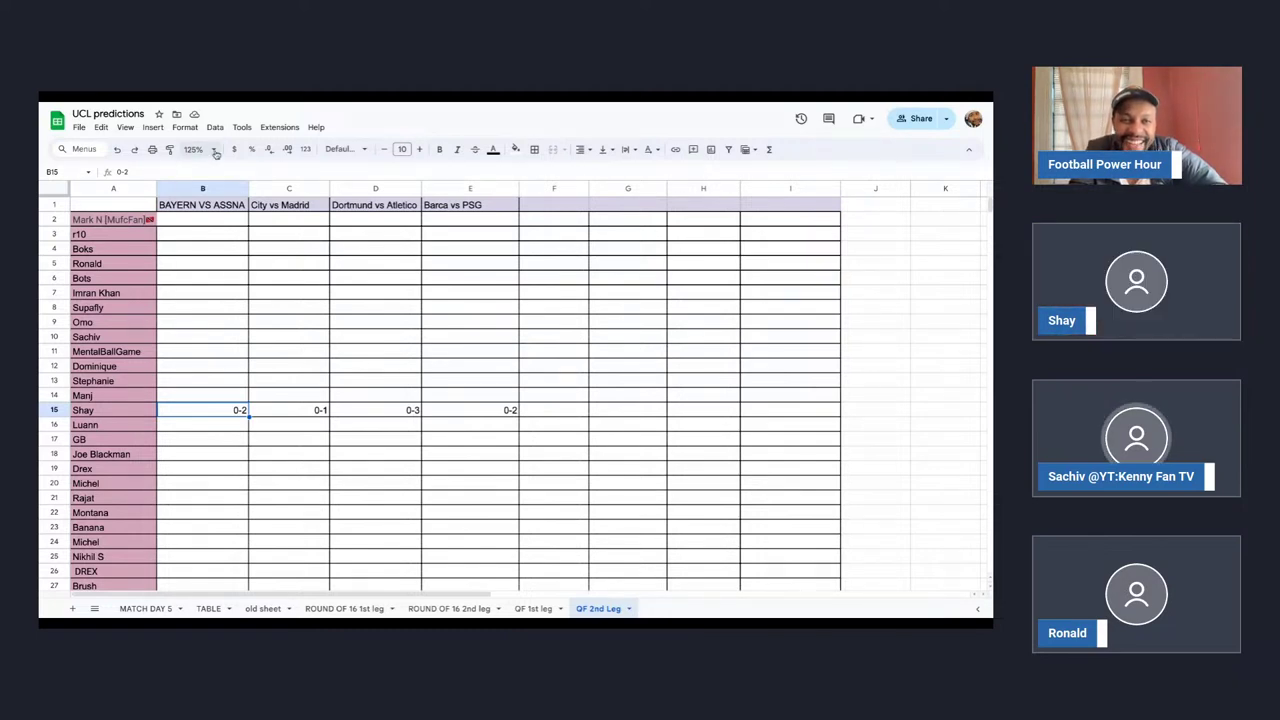
# Zoom the QF 2nd Leg sheet to 150% and select cell B10.
pyautogui.click(198, 149)
pyautogui.click(197, 258)
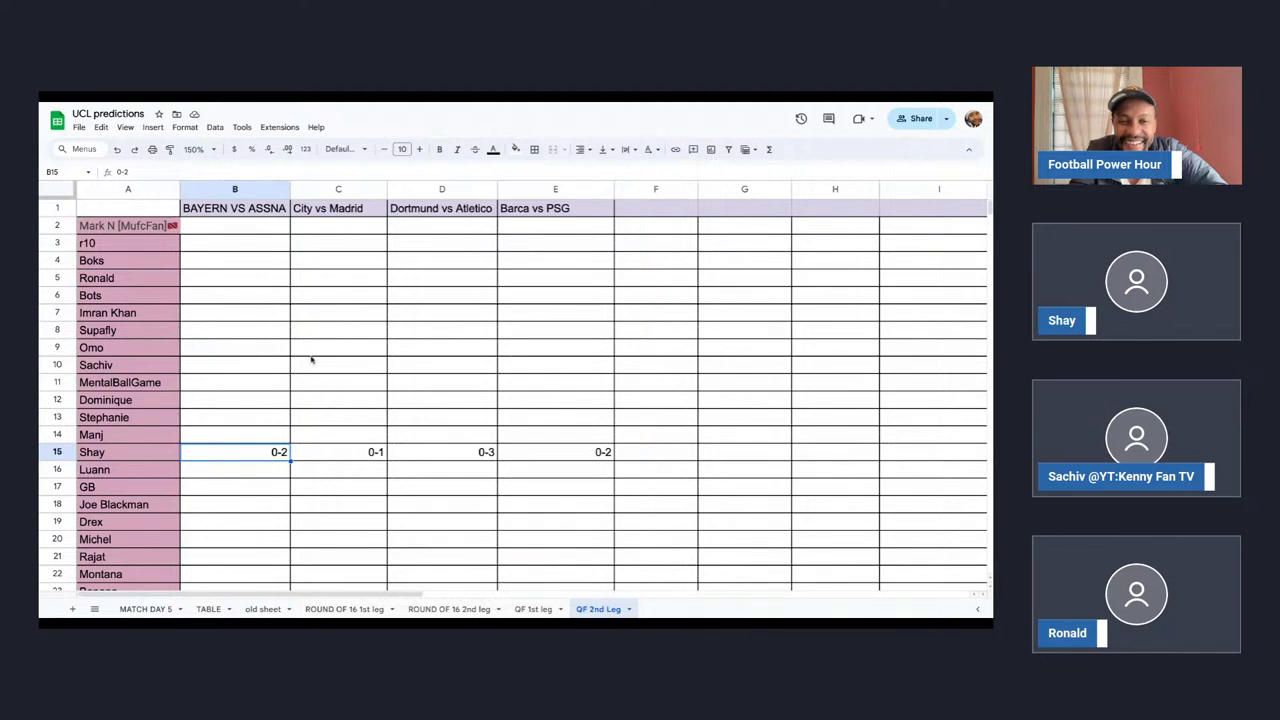
pyautogui.scroll(-1, 288, 367)
pyautogui.scroll(1, 288, 367)
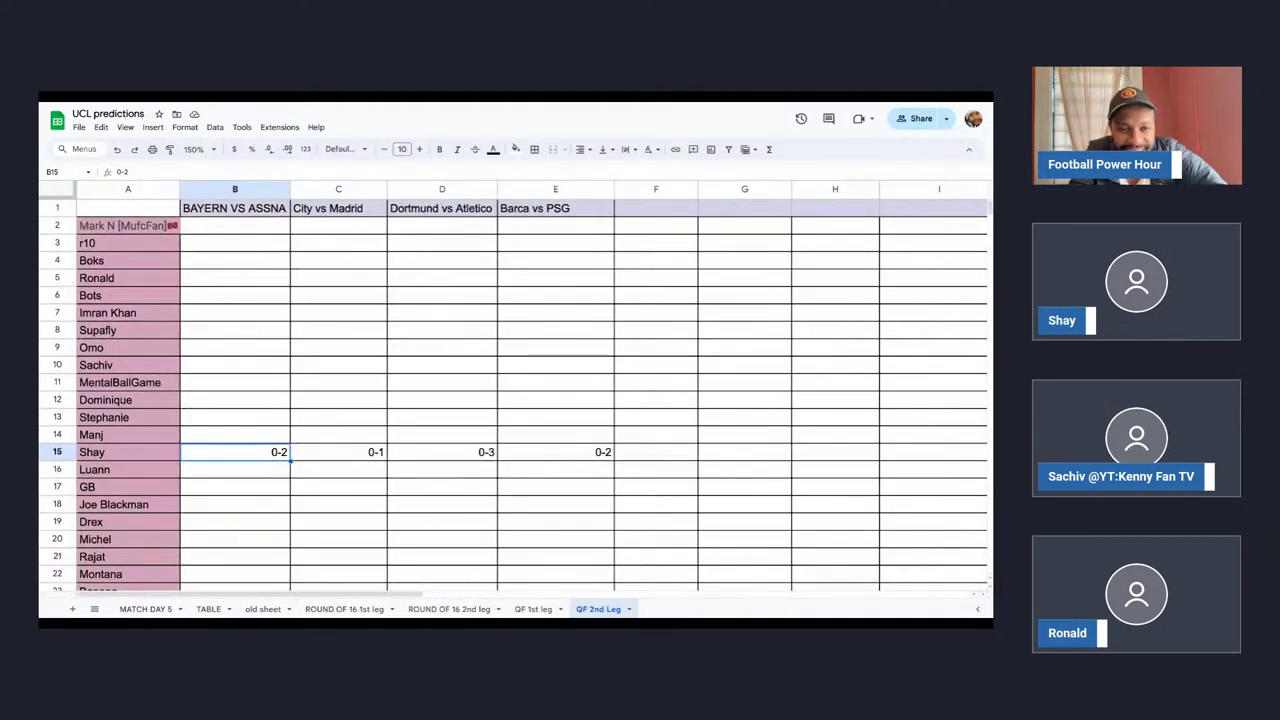
pyautogui.click(238, 366)
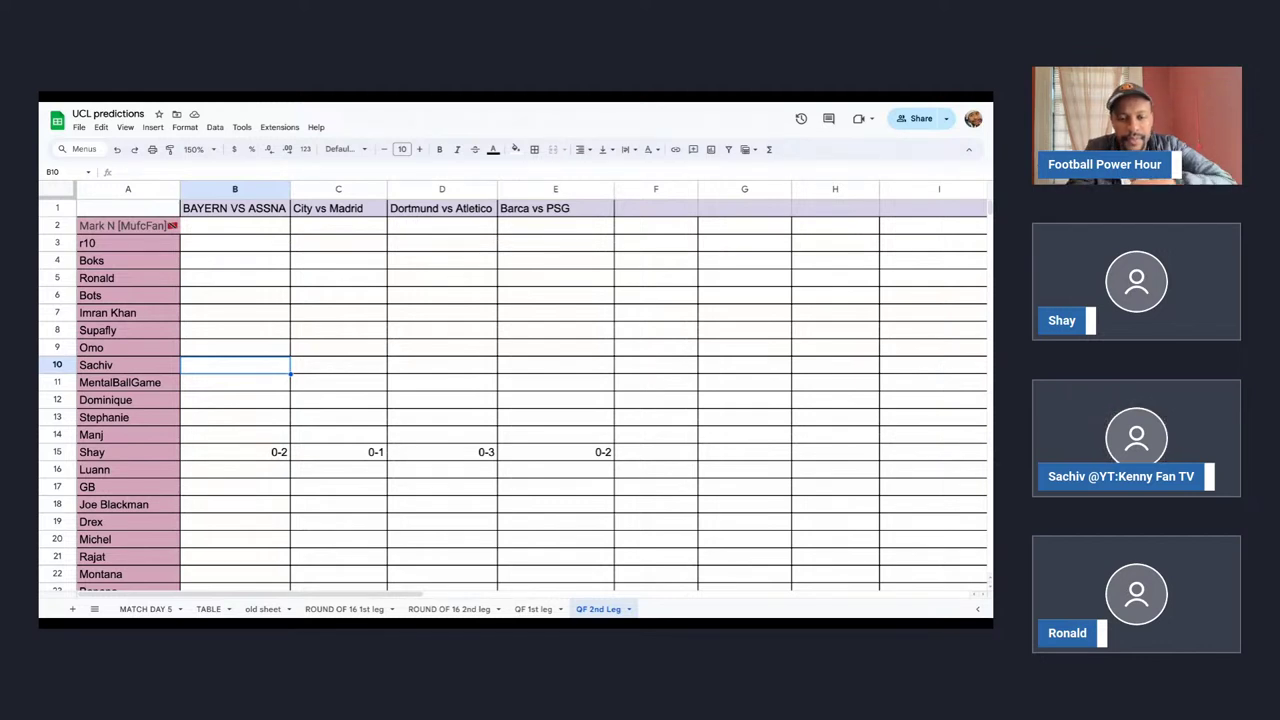
# Enter Bayern vs ASSNA picks of 2-1 in B10 and 3-1 in B5.
pyautogui.write('2-1')
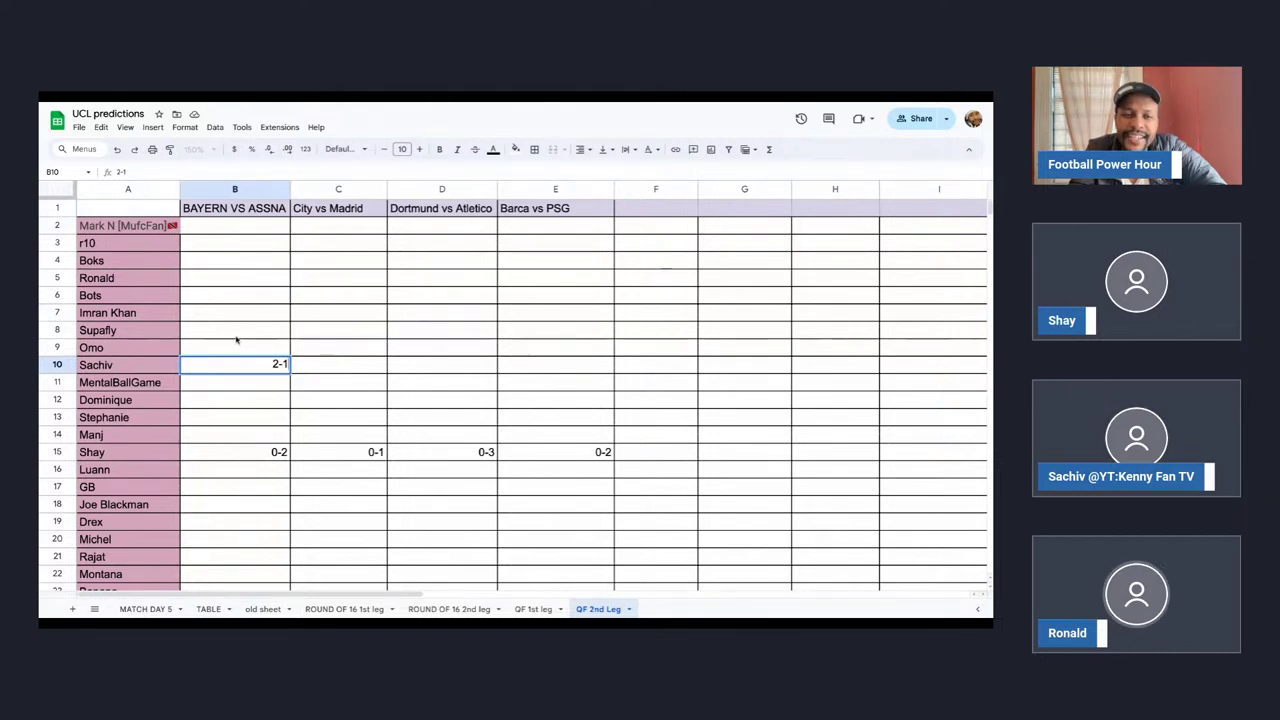
pyautogui.click(237, 280)
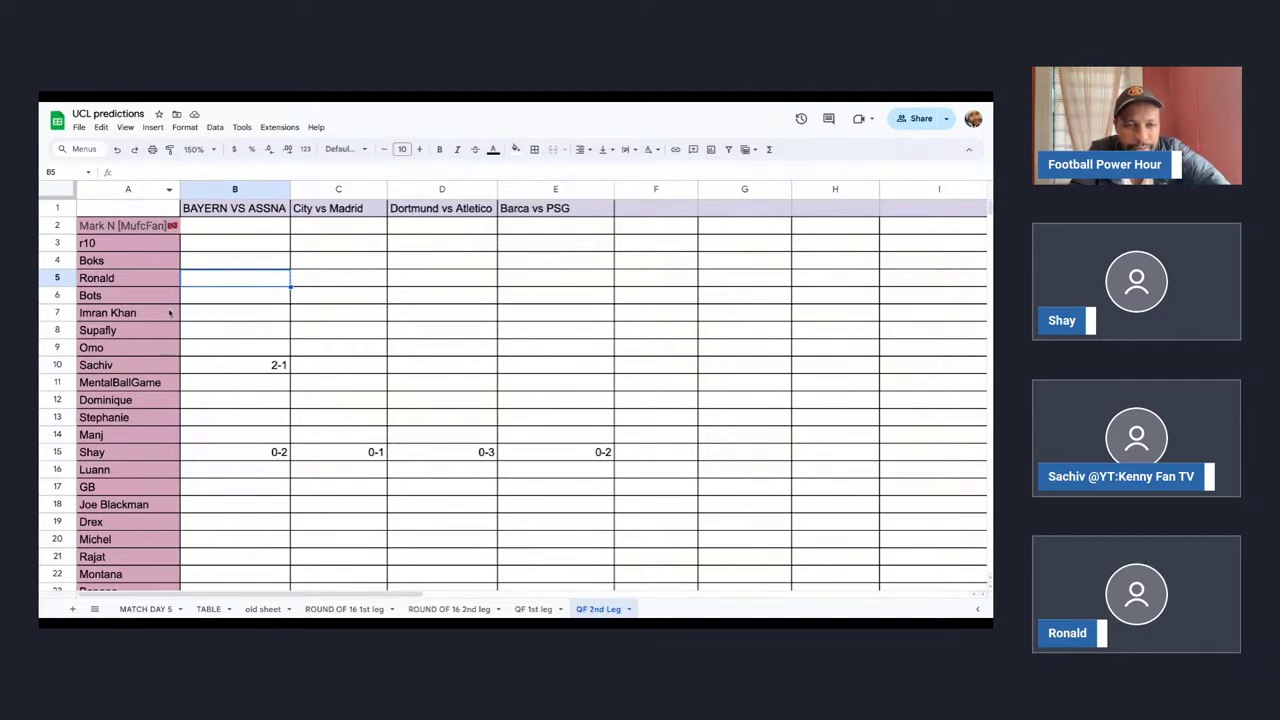
pyautogui.write('3-1')
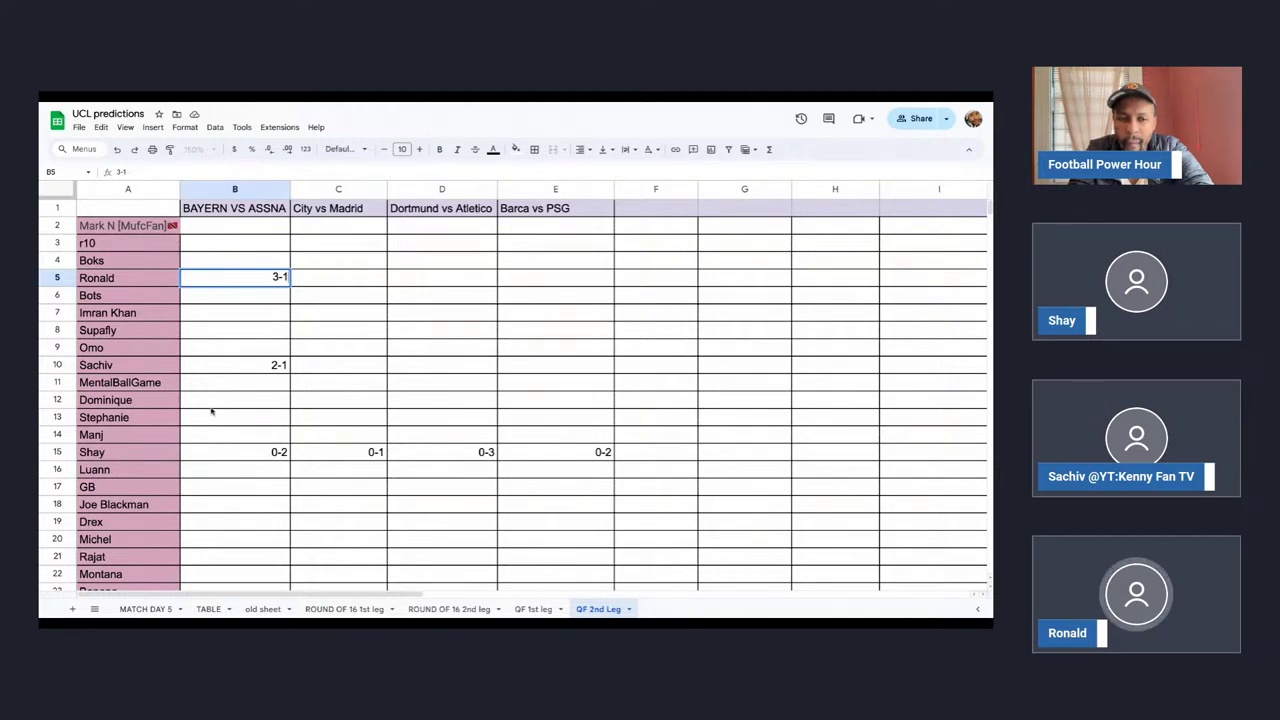
# Enter 2-0 in B6, then correct it to 2-1 and verify the stored value.
pyautogui.click(246, 299)
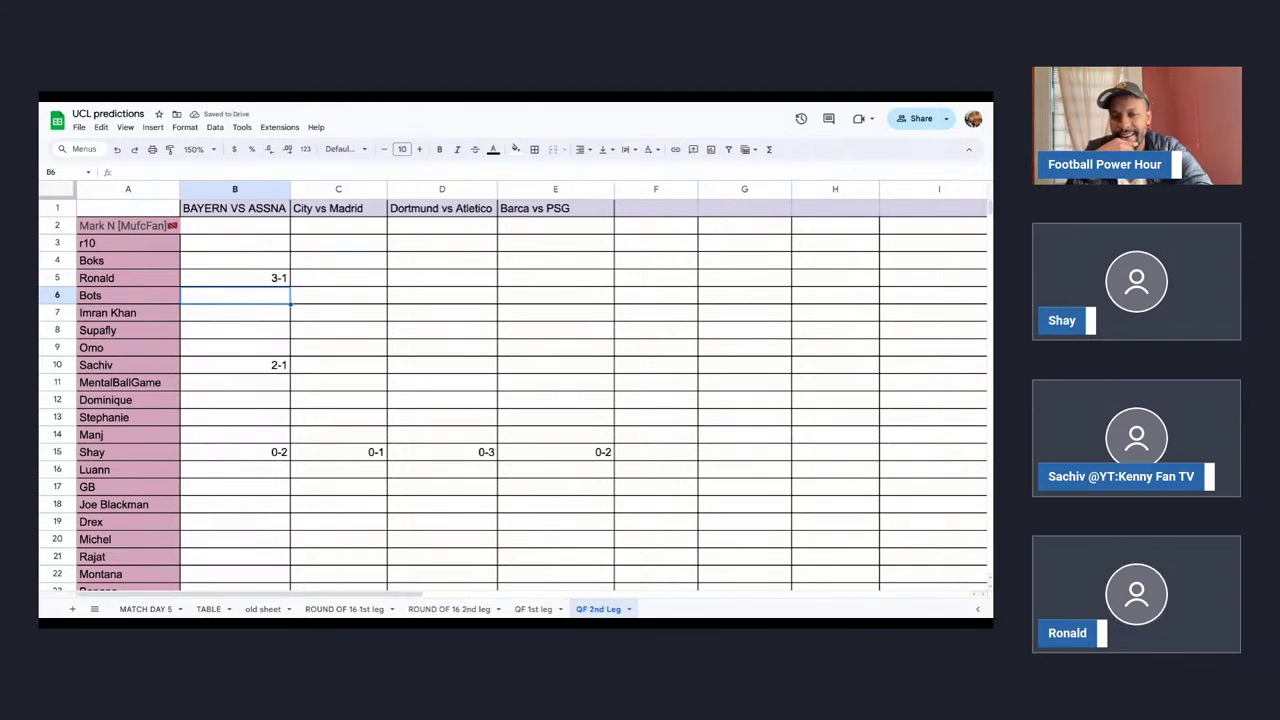
pyautogui.write('2-0')
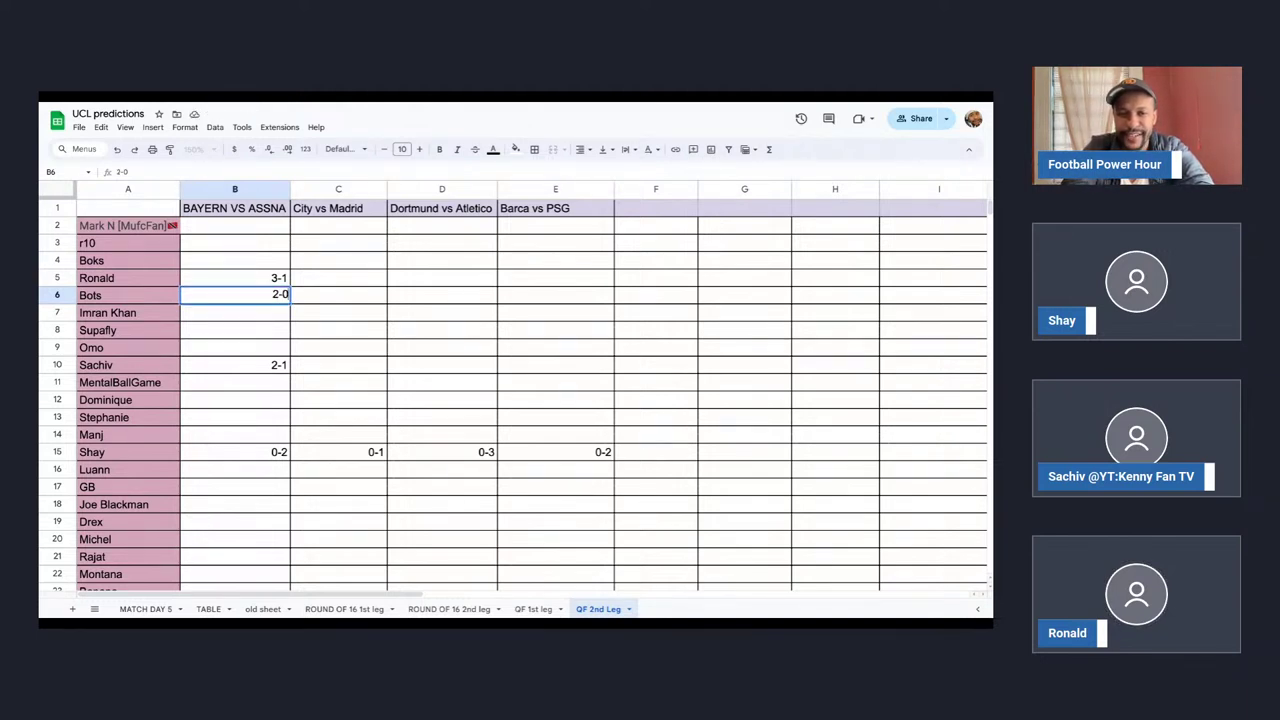
pyautogui.click(307, 298)
pyautogui.click(276, 298)
pyautogui.write('2-1')
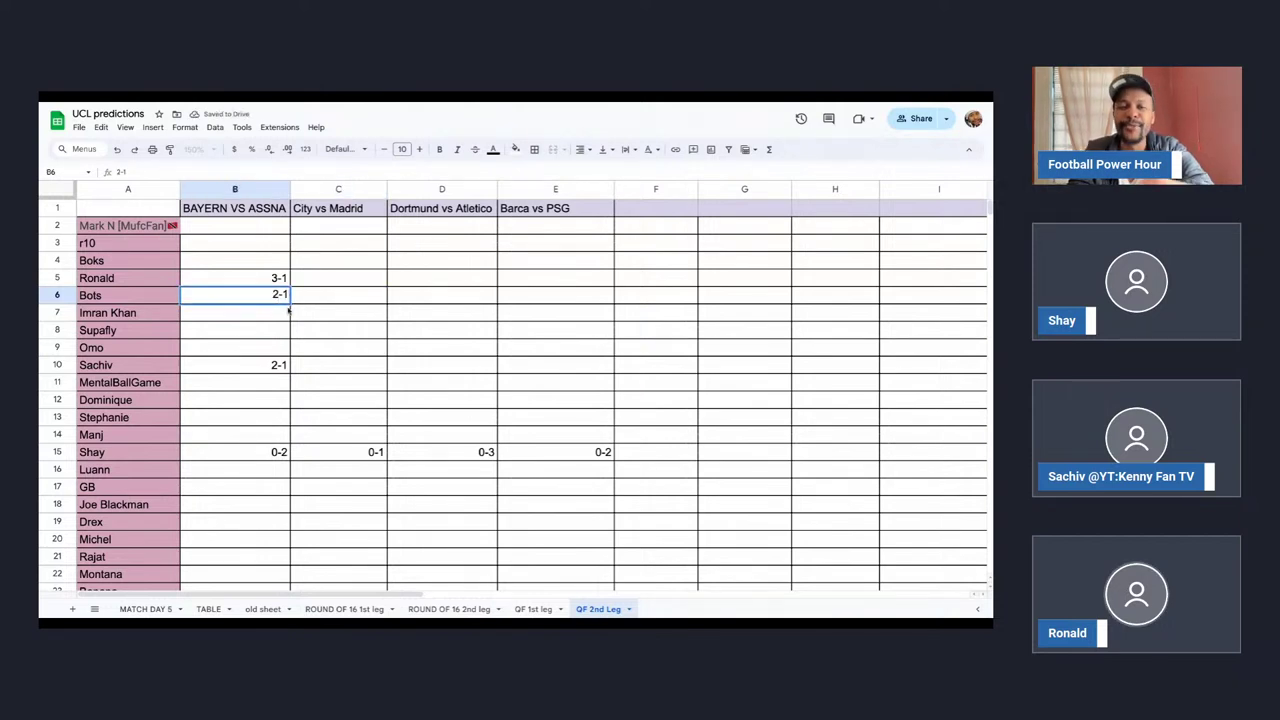
pyautogui.click(284, 318)
pyautogui.click(277, 297)
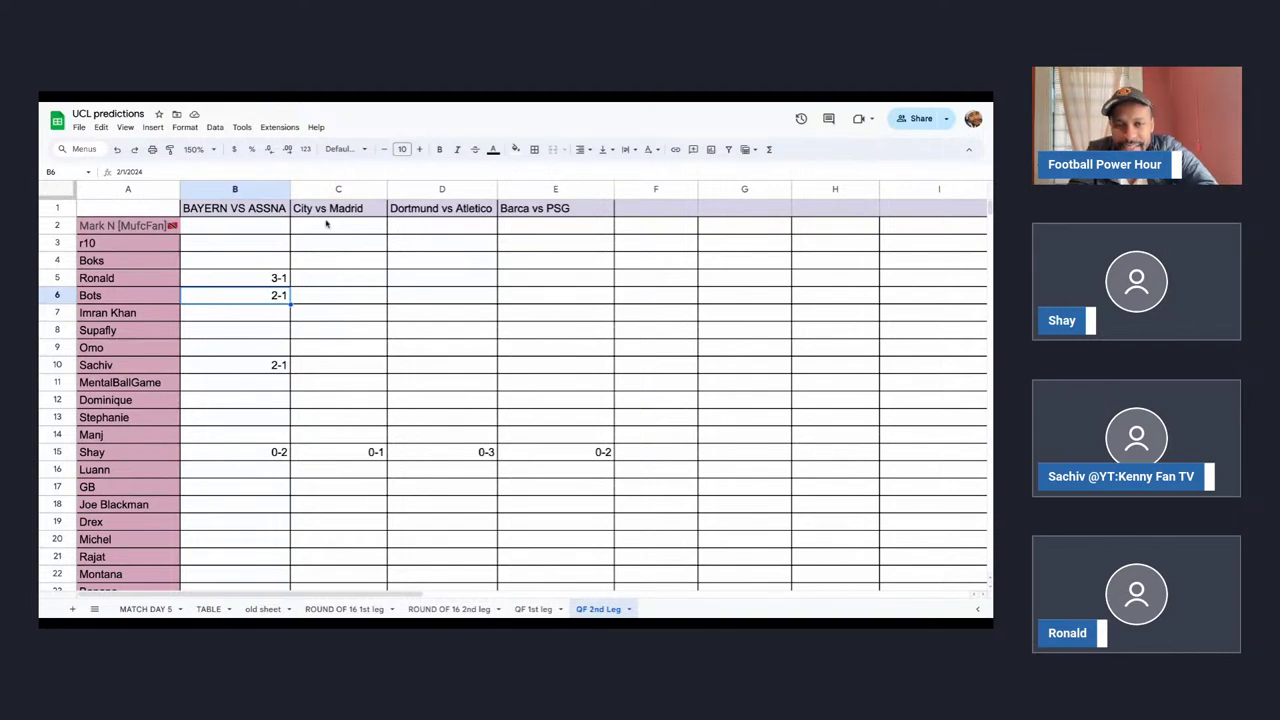
pyautogui.click(330, 300)
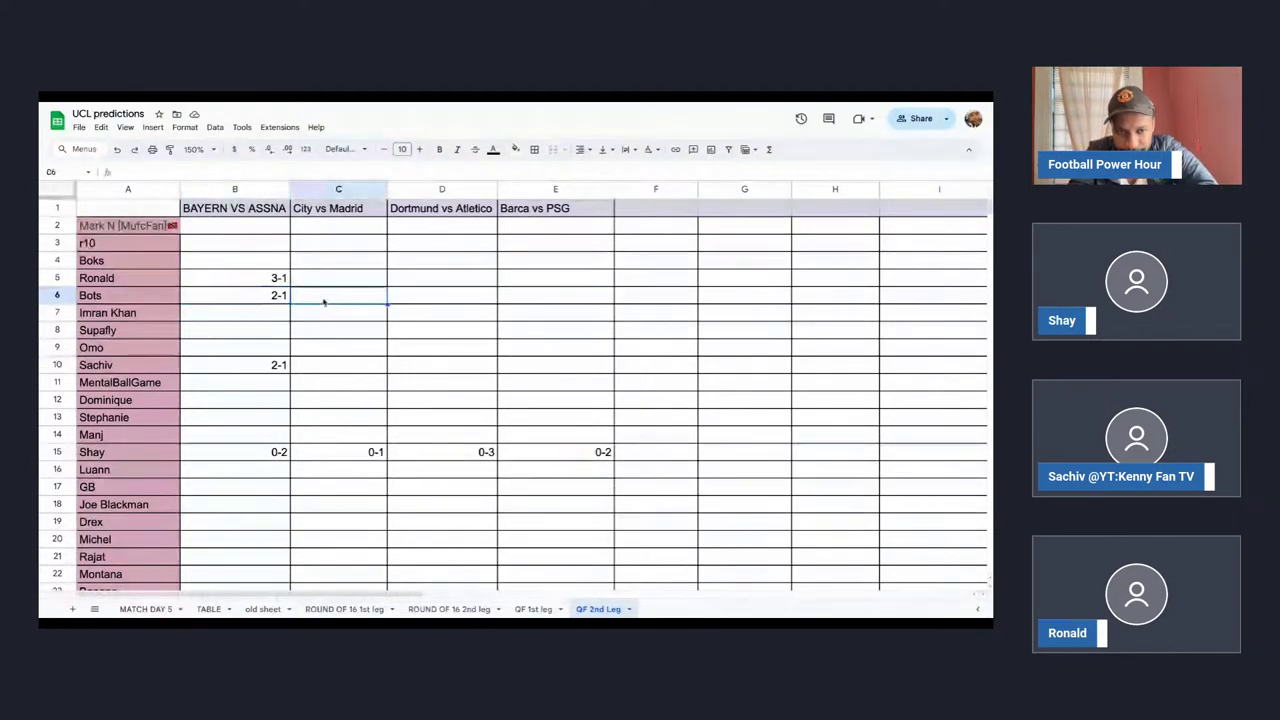
pyautogui.click(333, 281)
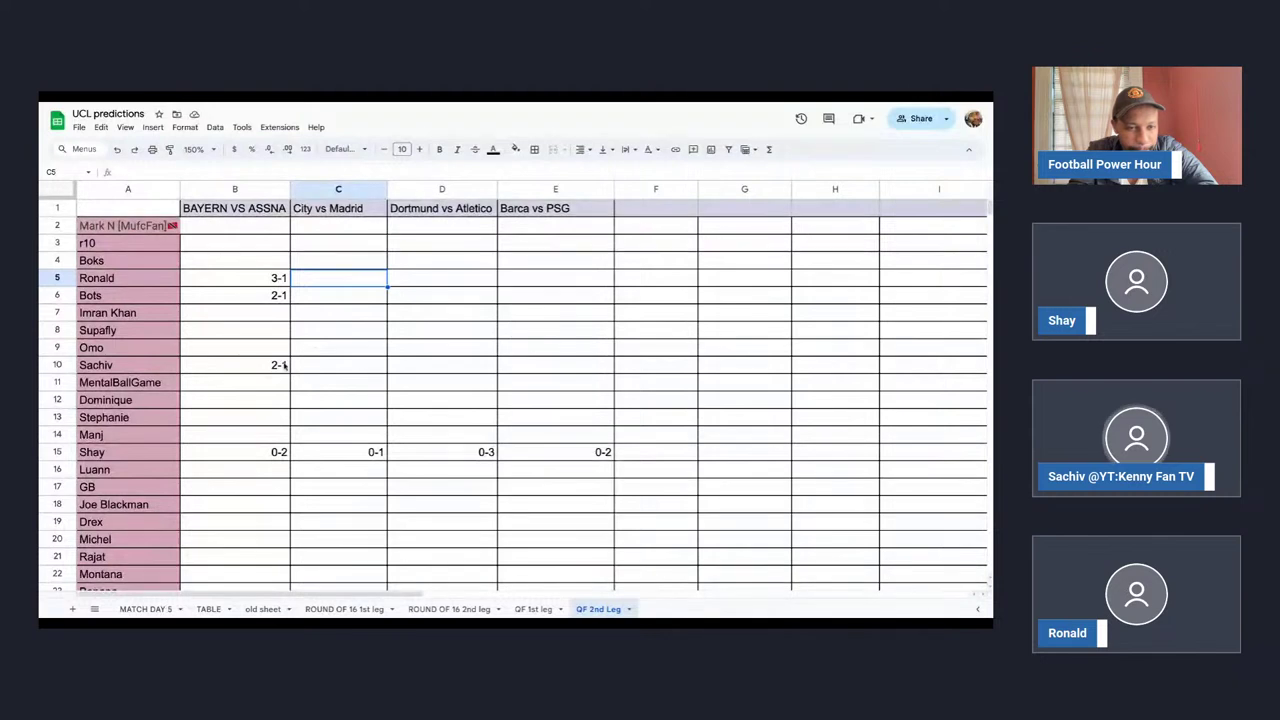
pyautogui.click(244, 262)
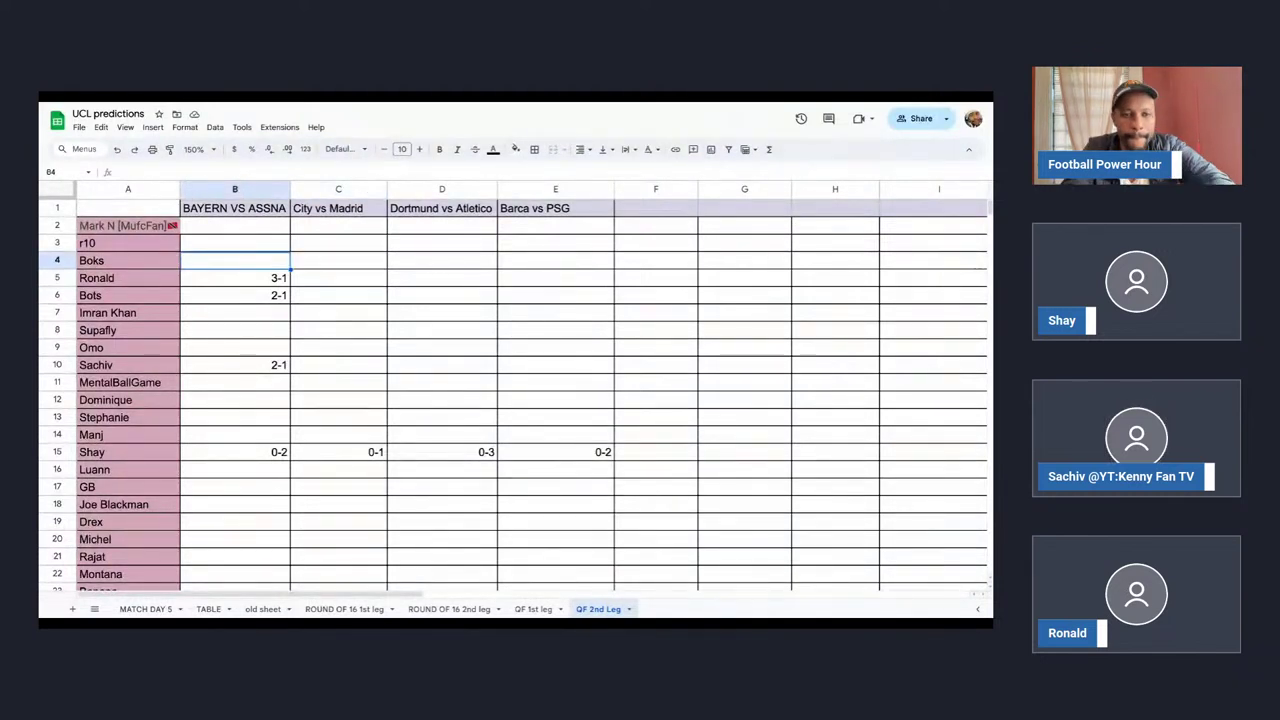
# Enter 1-2 in B4, 2-1 in C4 and 2-2 in C6.
pyautogui.write('1-2')
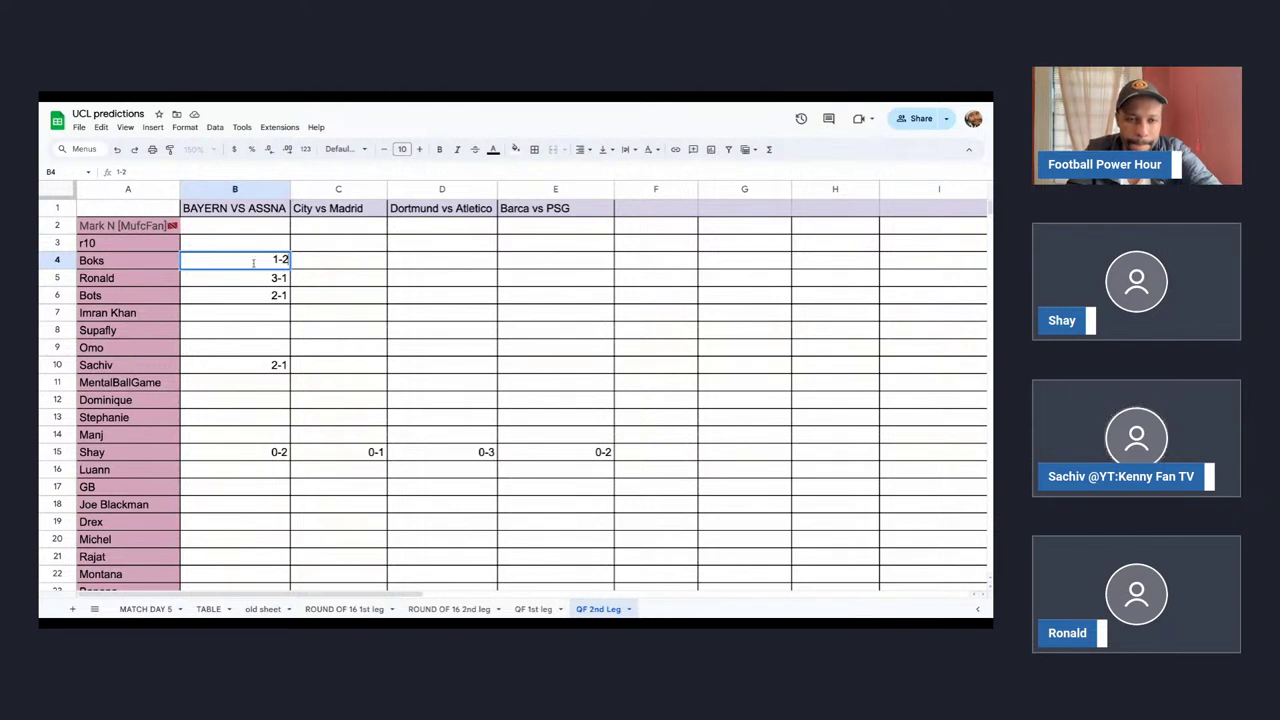
pyautogui.click(332, 261)
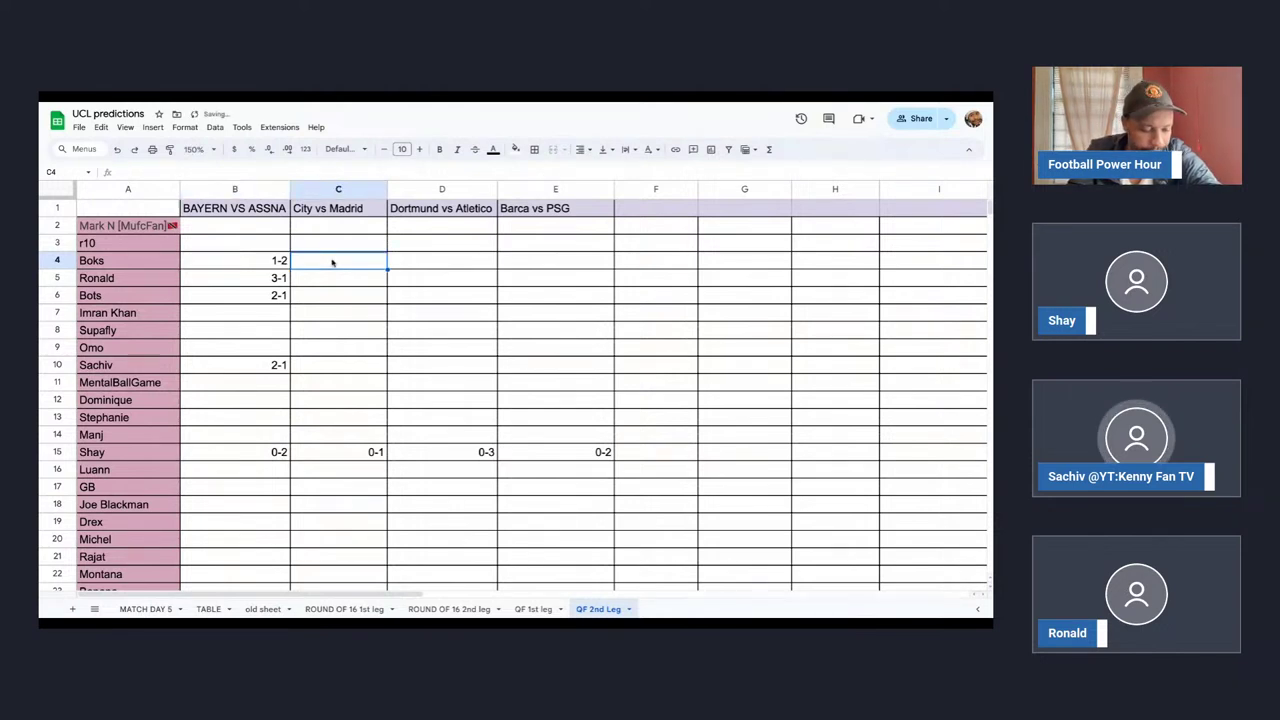
pyautogui.write('2-1')
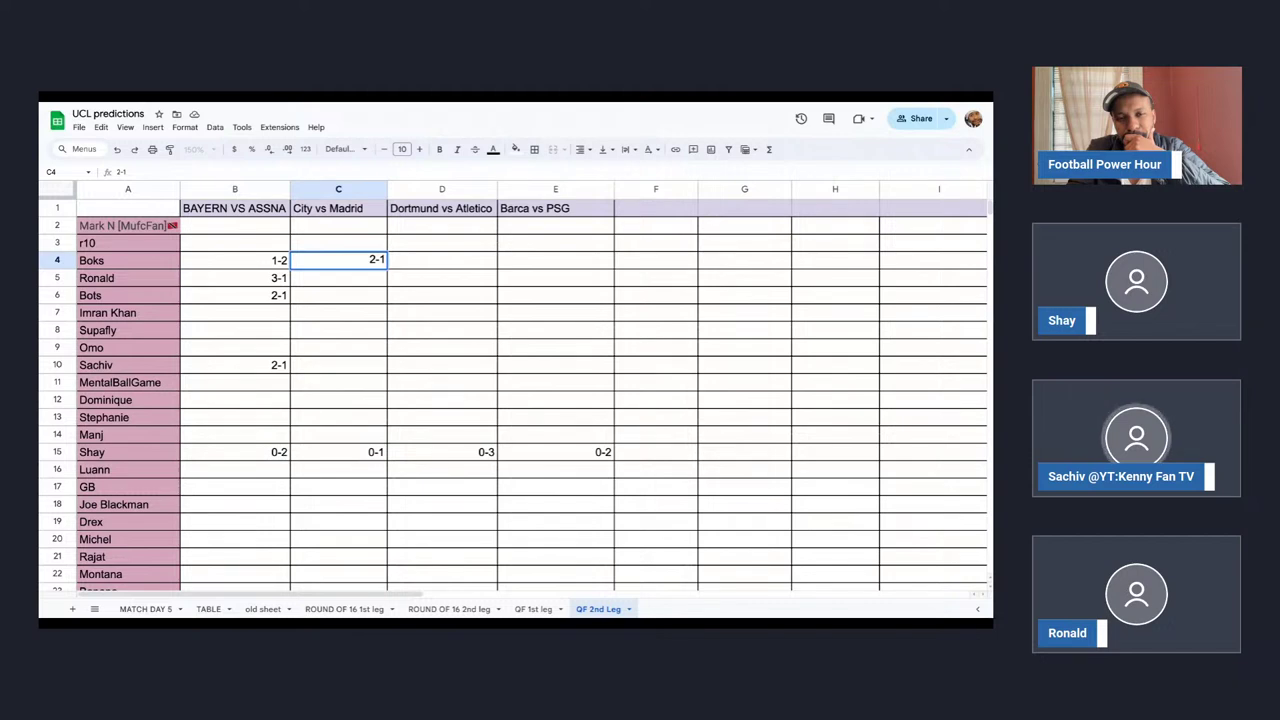
pyautogui.click(338, 295)
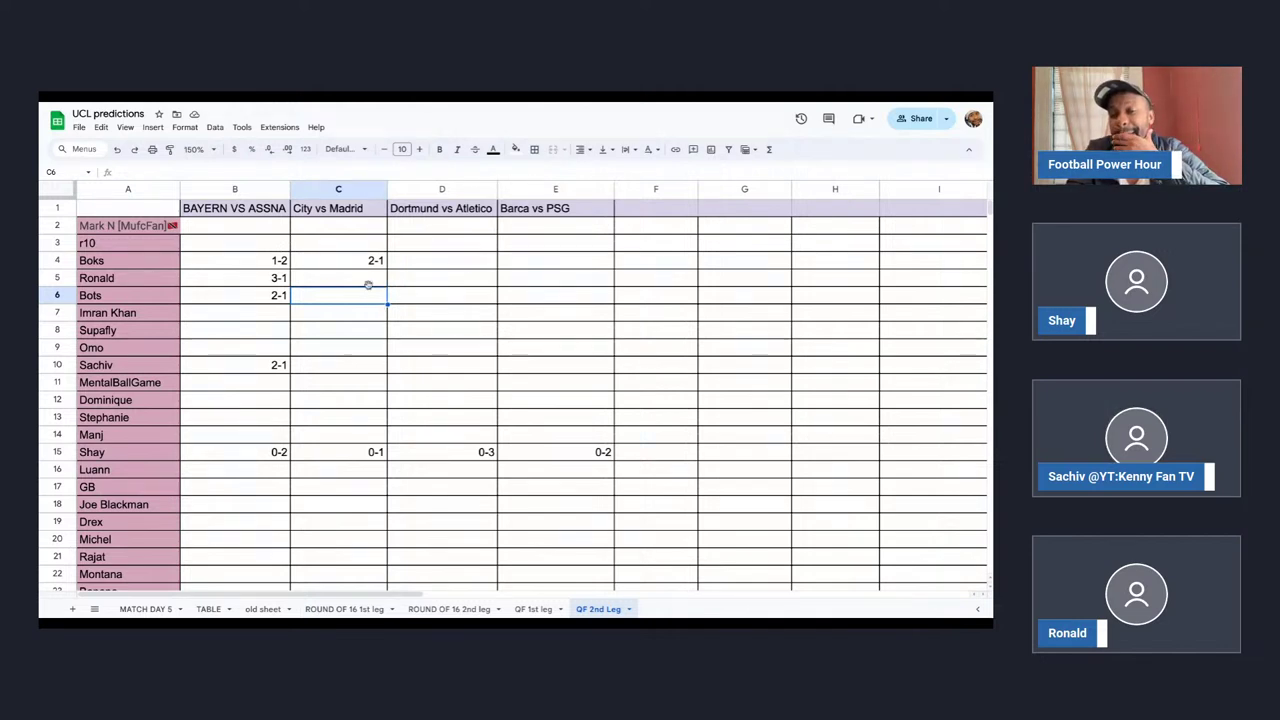
pyautogui.click(367, 266)
pyautogui.click(358, 279)
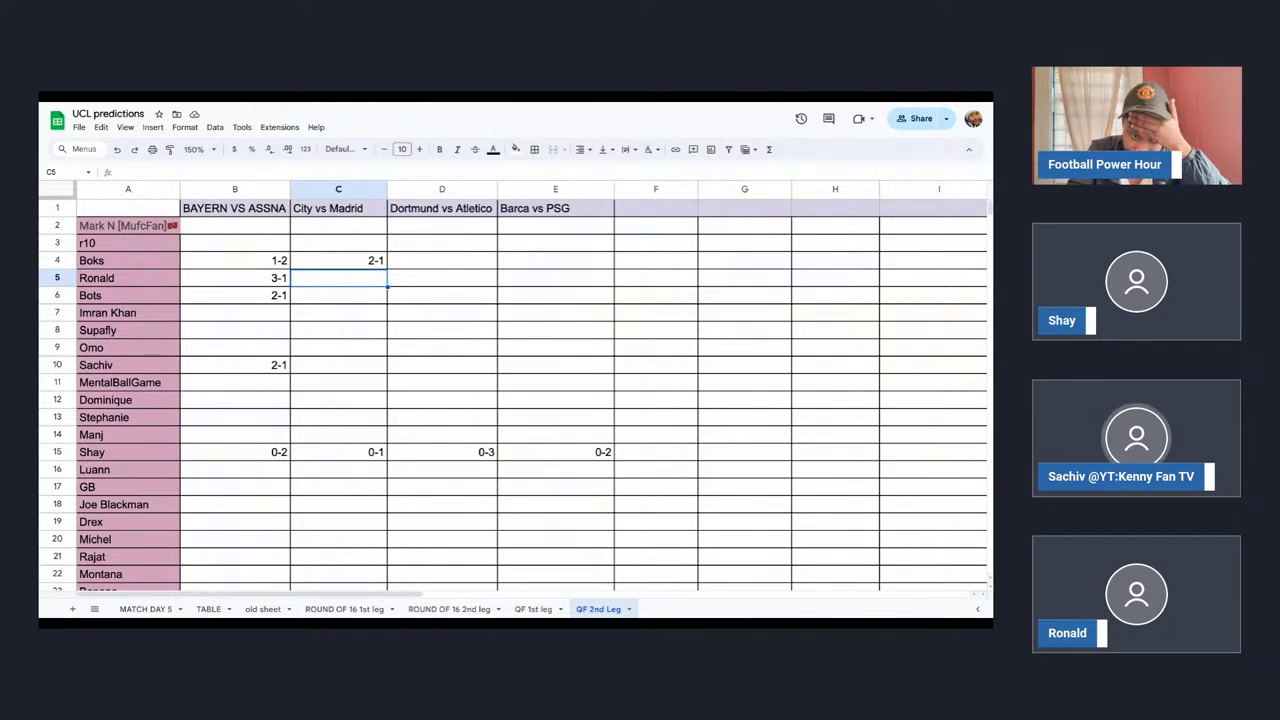
pyautogui.click(348, 299)
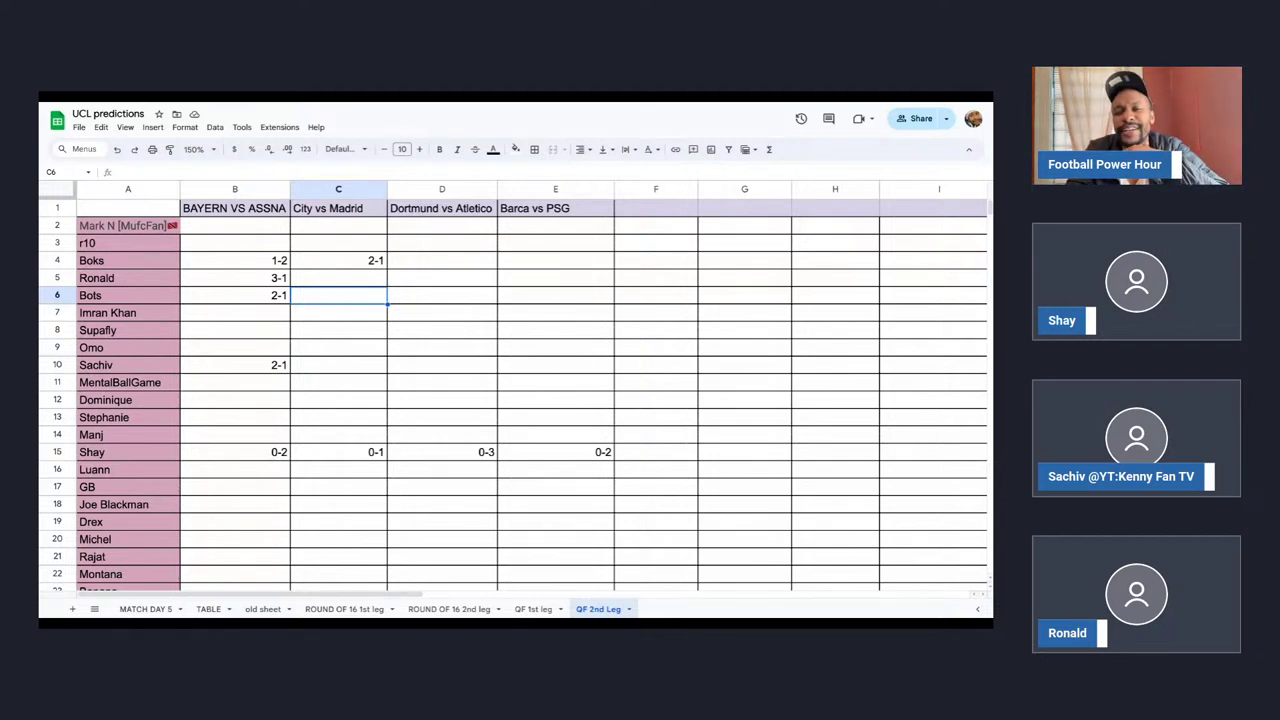
pyautogui.write('2-2')
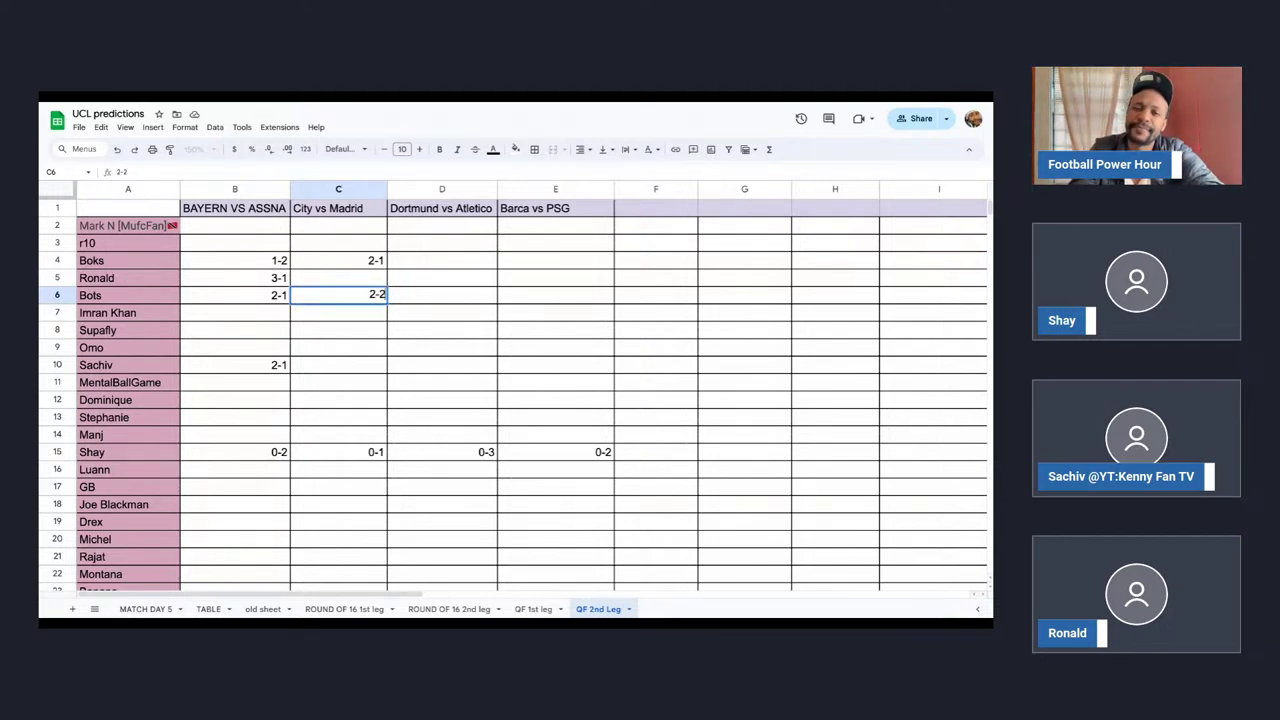
pyautogui.click(357, 283)
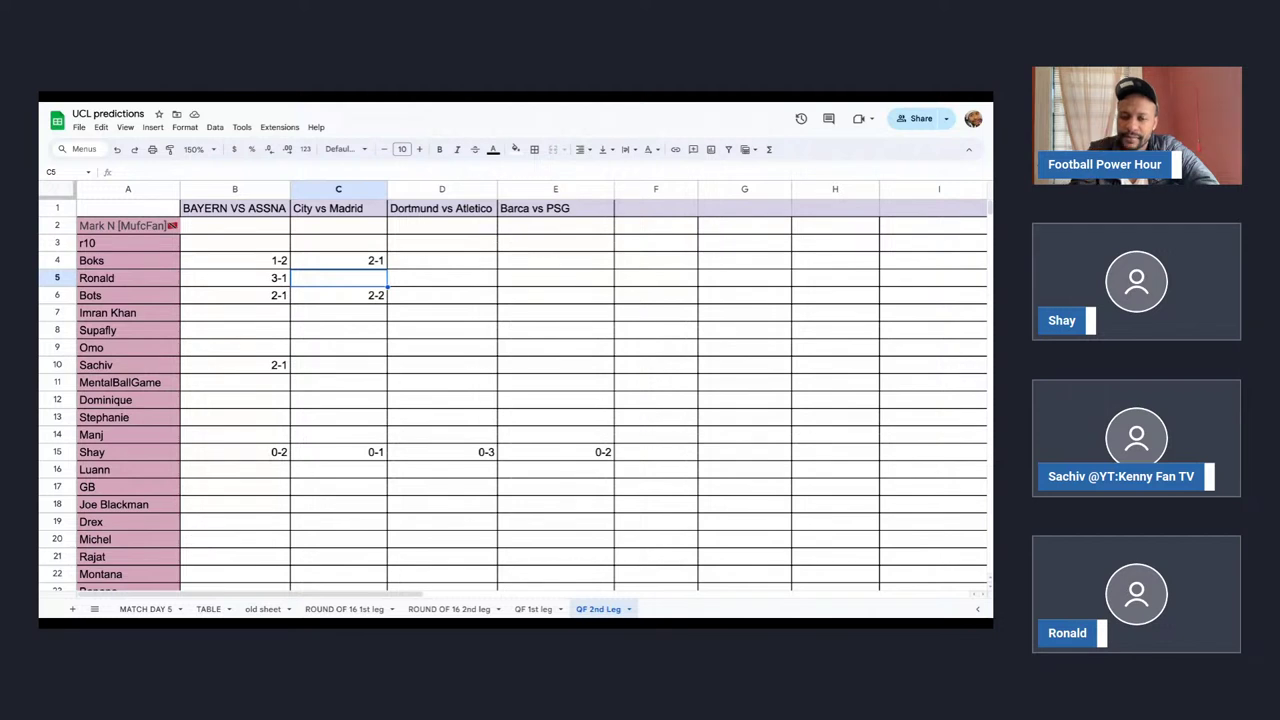
# Check the QF 1st leg sheet, then enter 1-3 in C5 and 2-3 in C6.
pyautogui.click(535, 610)
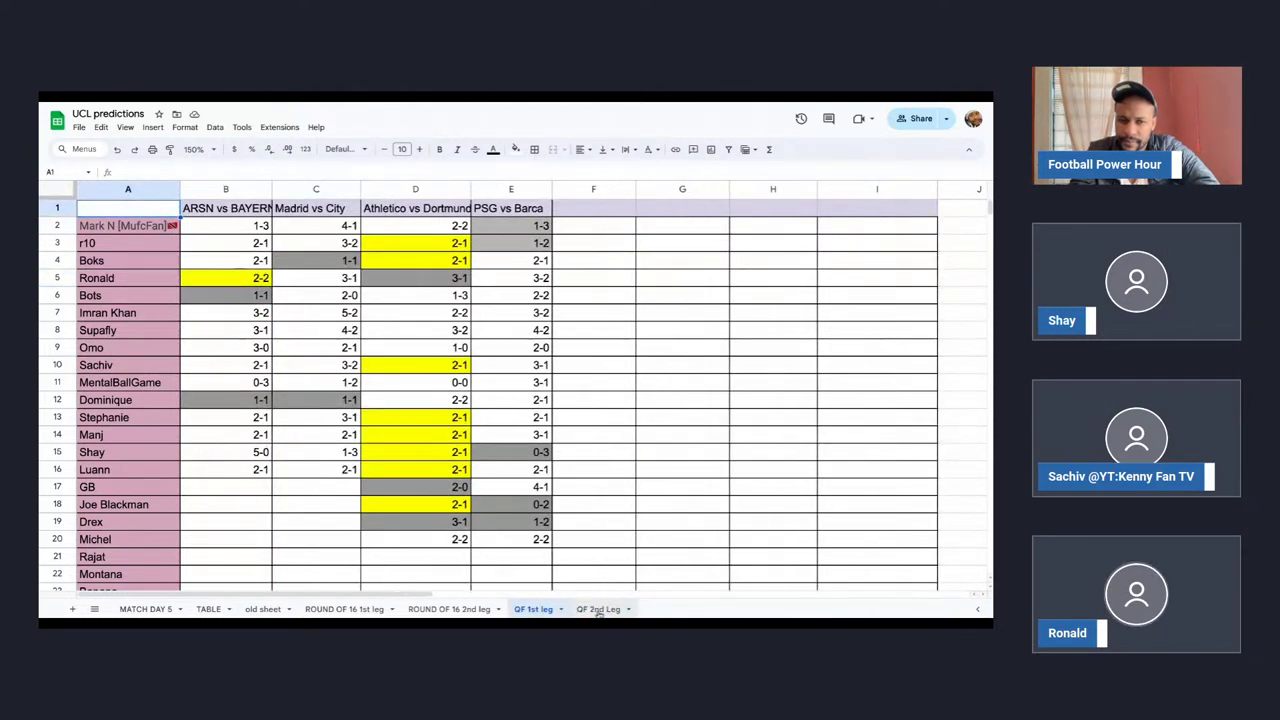
pyautogui.click(599, 612)
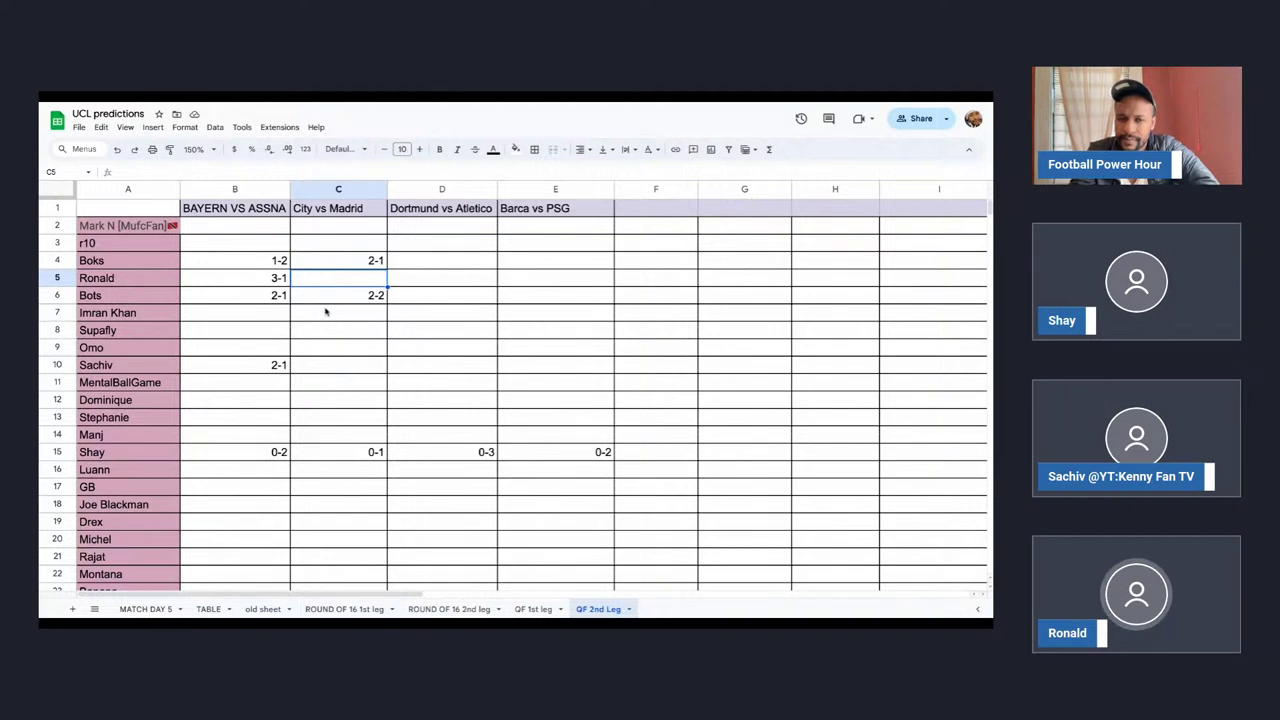
pyautogui.write('1-3')
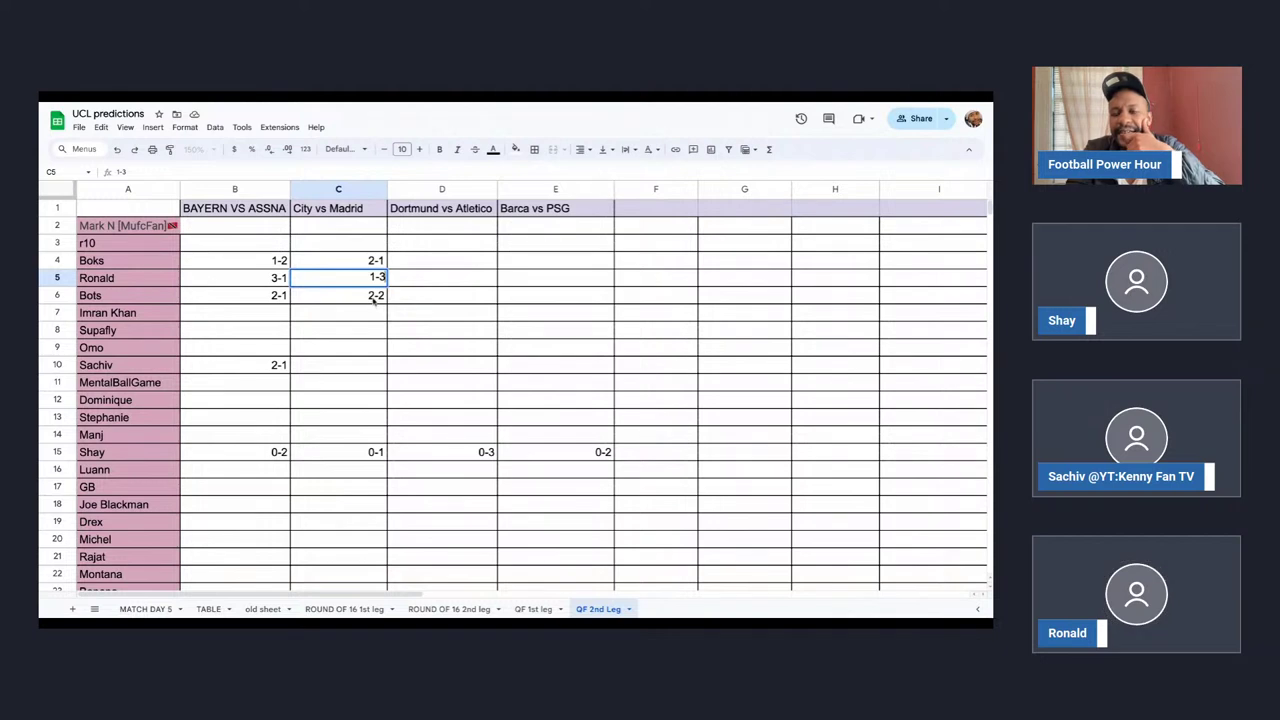
pyautogui.click(374, 300)
pyautogui.write('2-3')
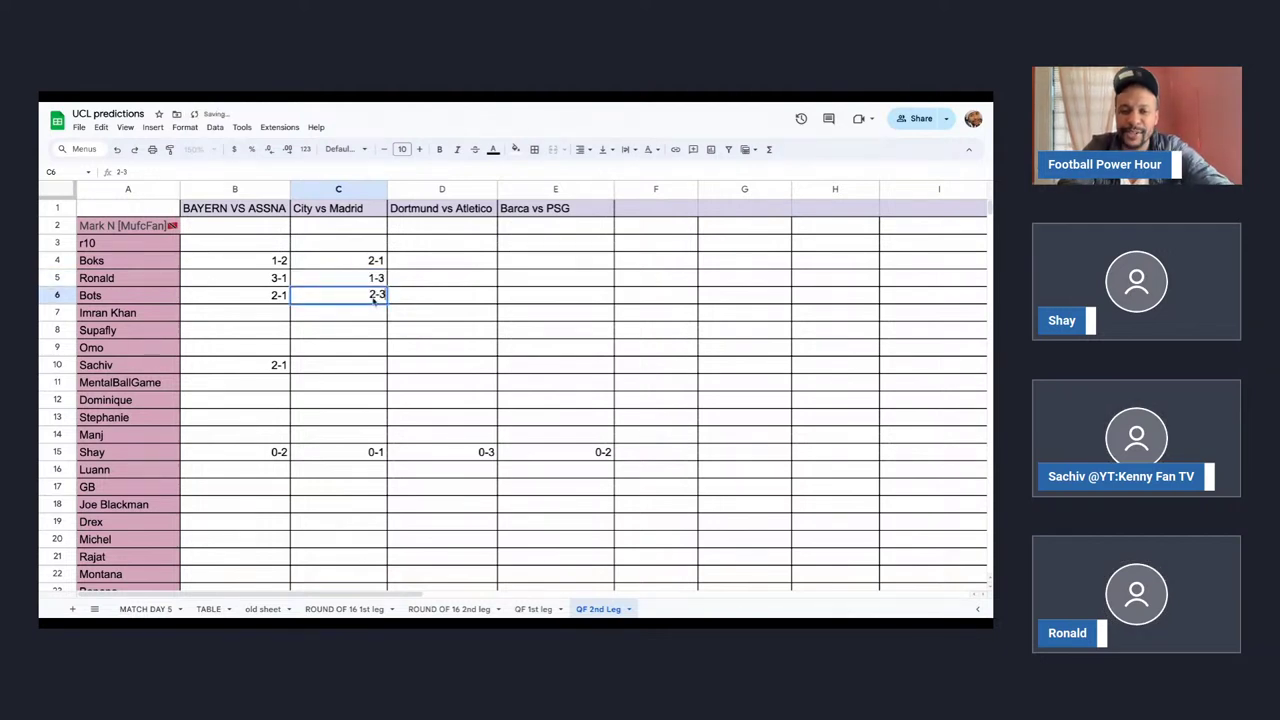
pyautogui.click(428, 302)
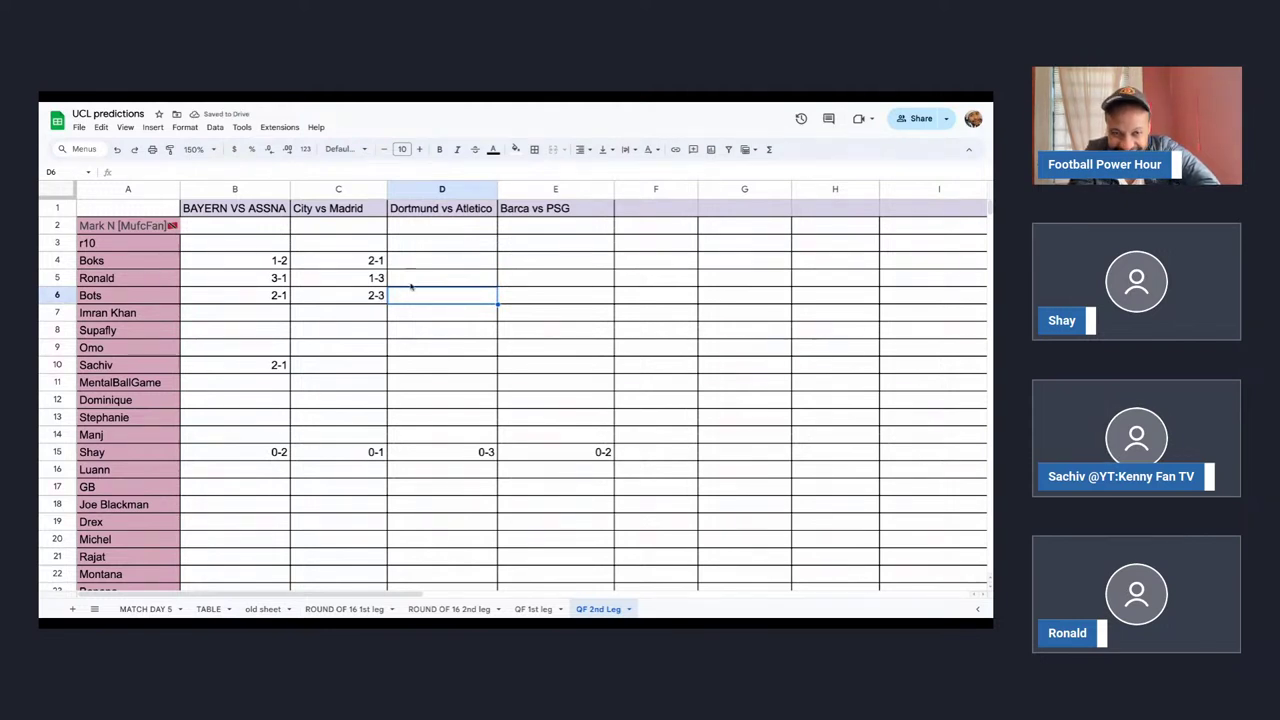
# Enter City vs Madrid picks of 1-2 in C10 and 2-2 in C3, then select D5.
pyautogui.click(348, 369)
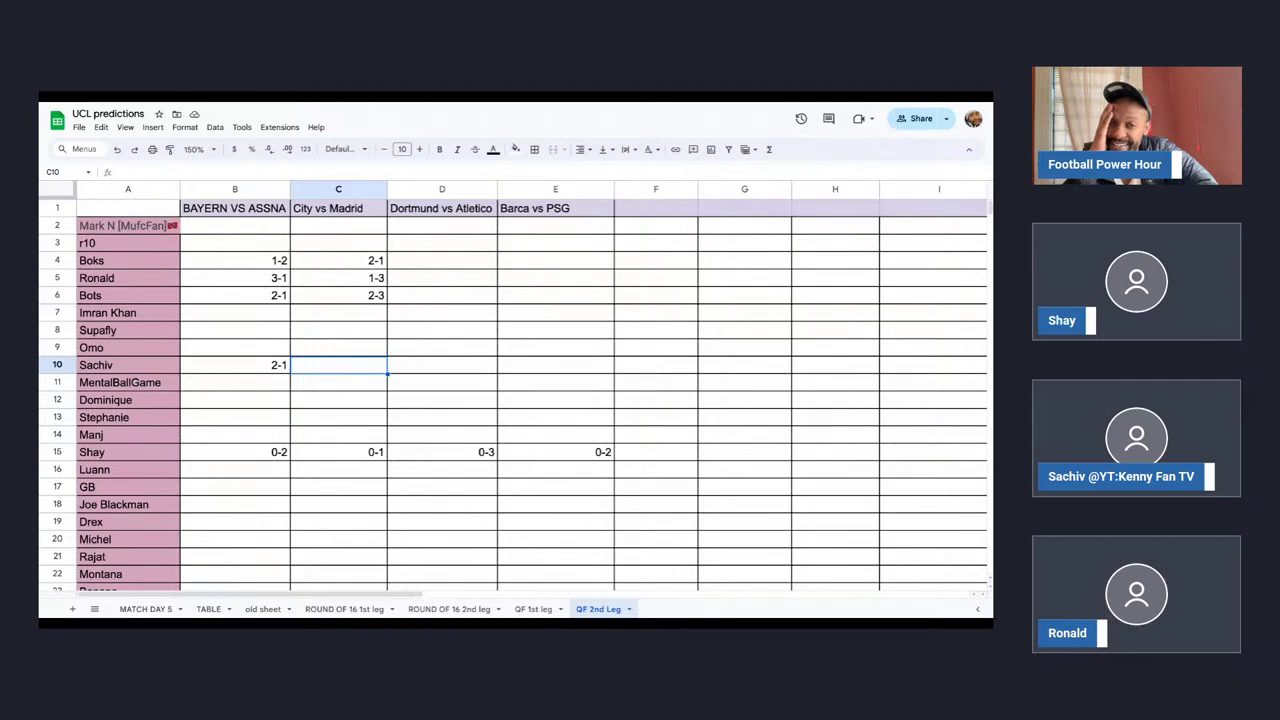
pyautogui.write('1-2')
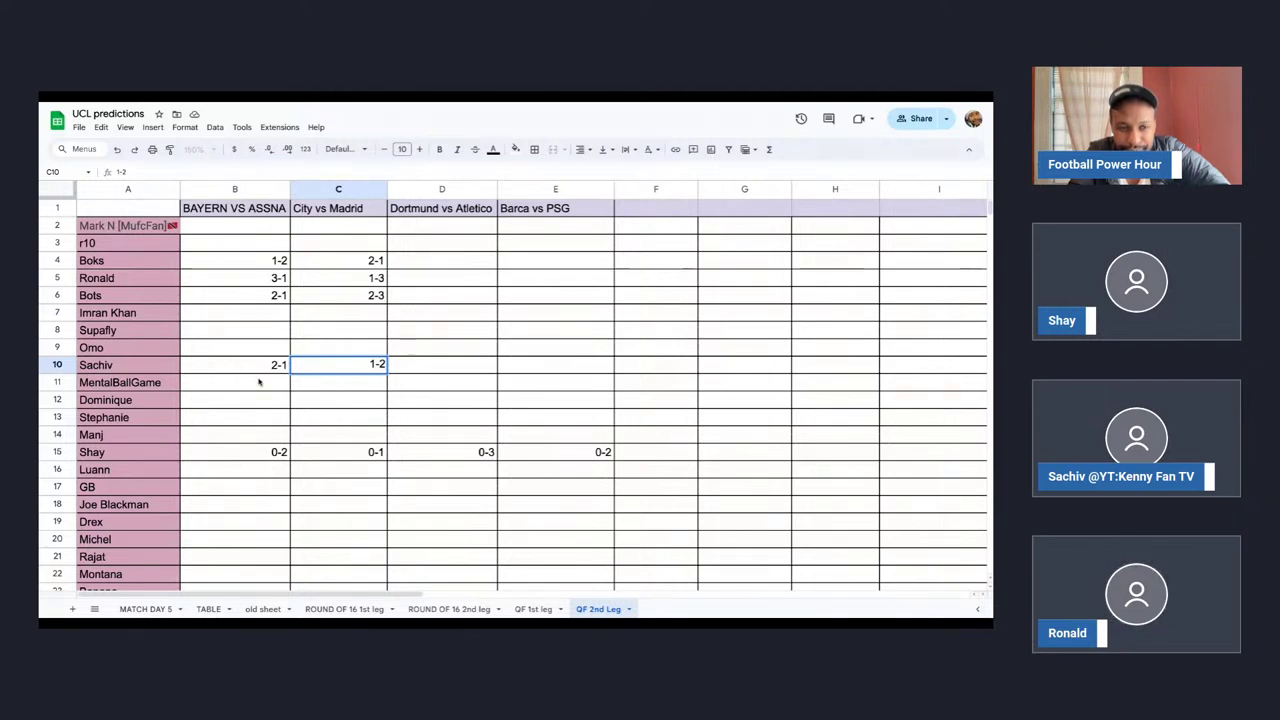
pyautogui.click(338, 246)
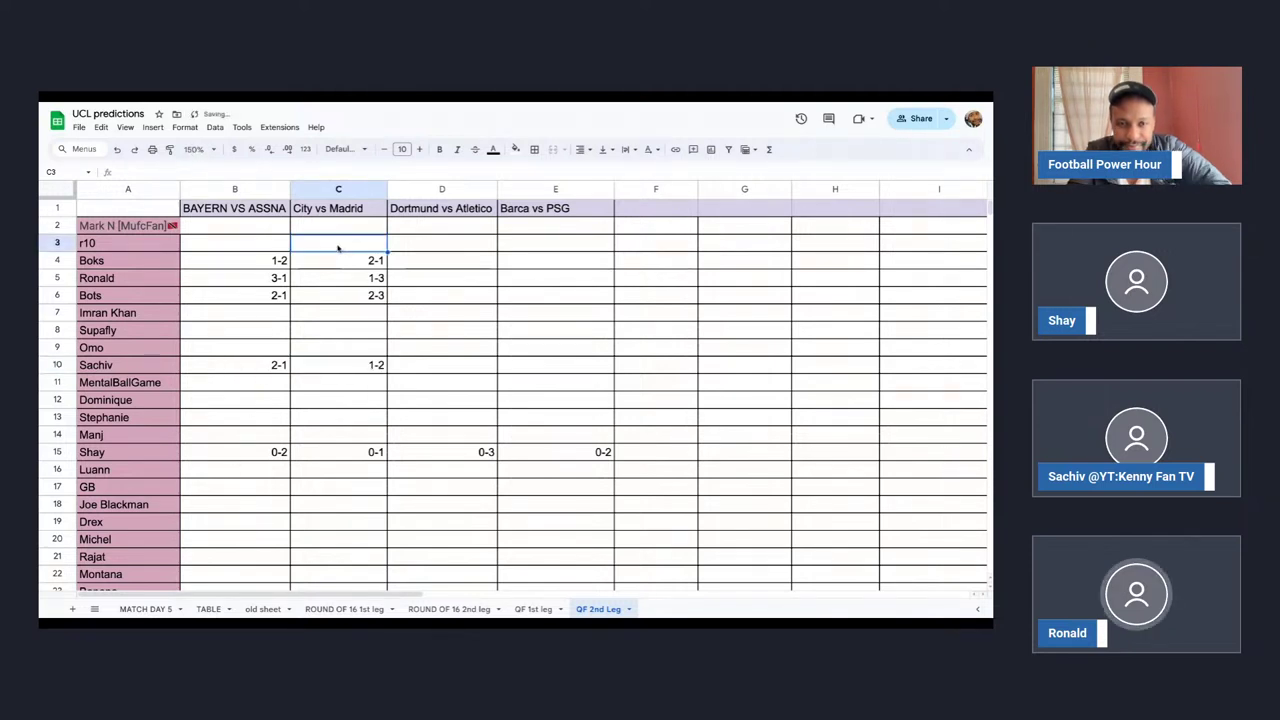
pyautogui.write('2-2')
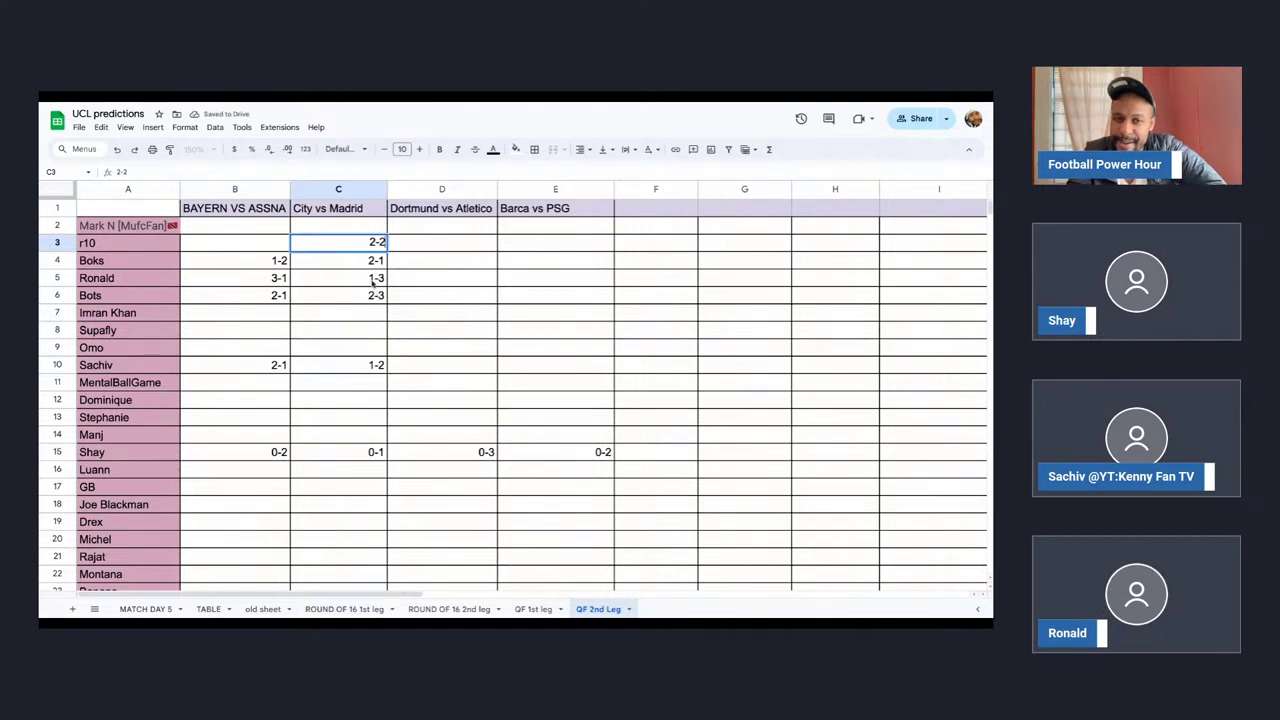
pyautogui.click(373, 280)
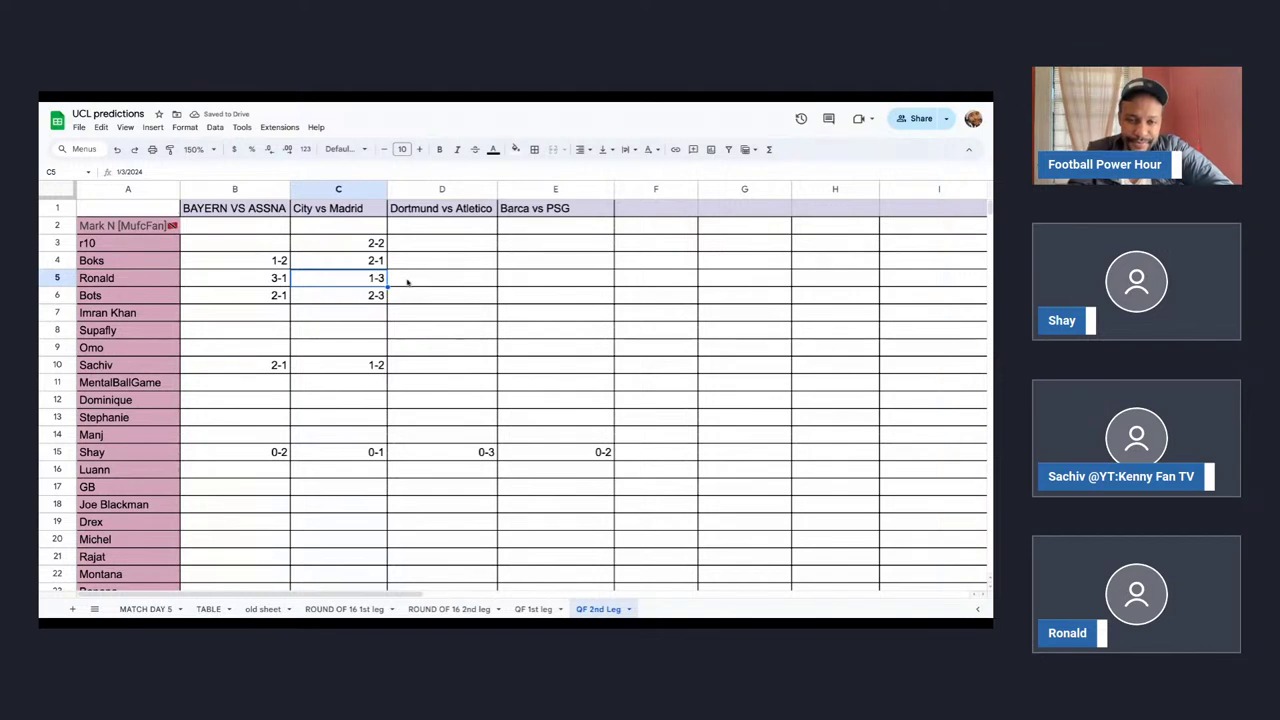
pyautogui.click(414, 283)
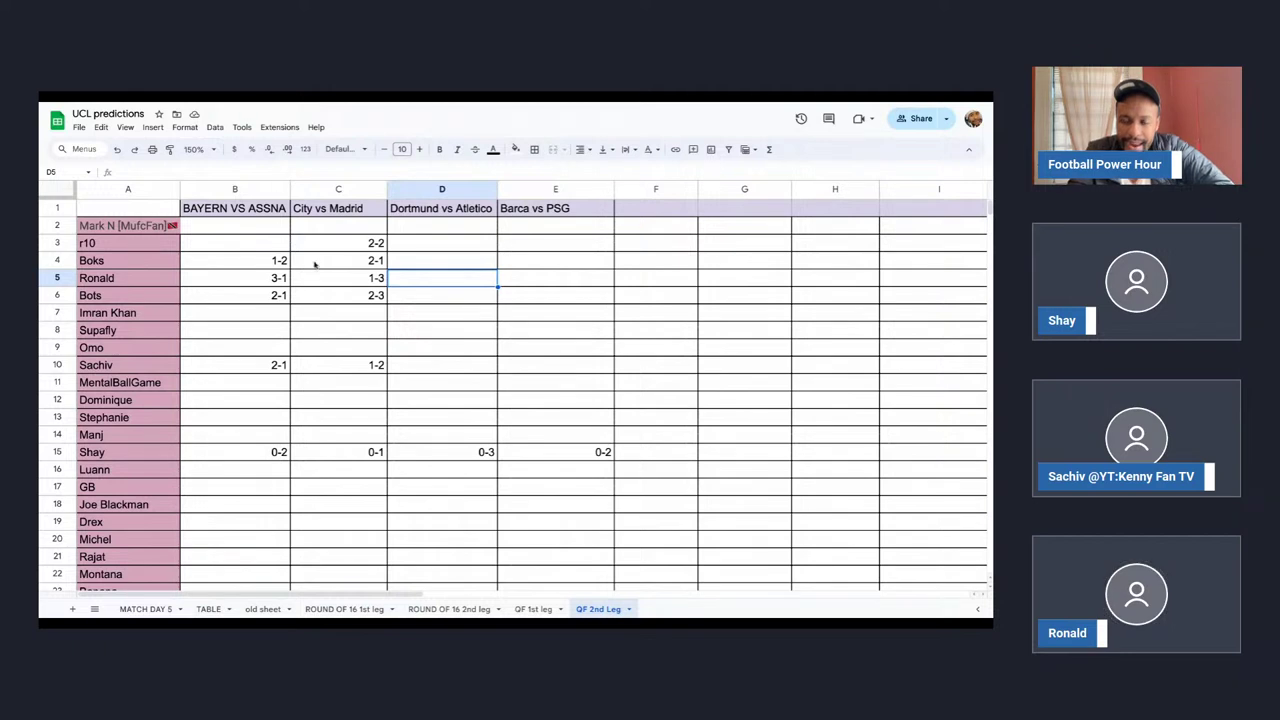
# Replace D5's Dortmund vs Atletico pick of 2-3 with 1-2, then select D10.
pyautogui.write('2')
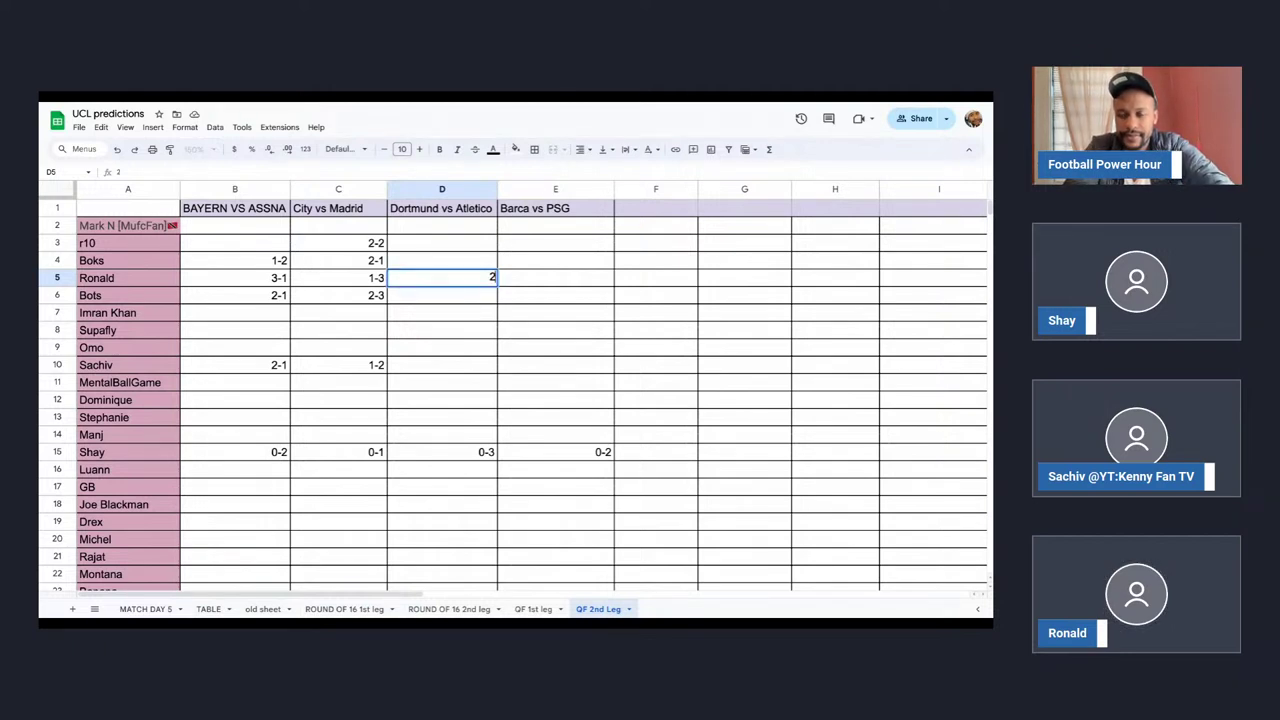
pyautogui.press('BackSpace')
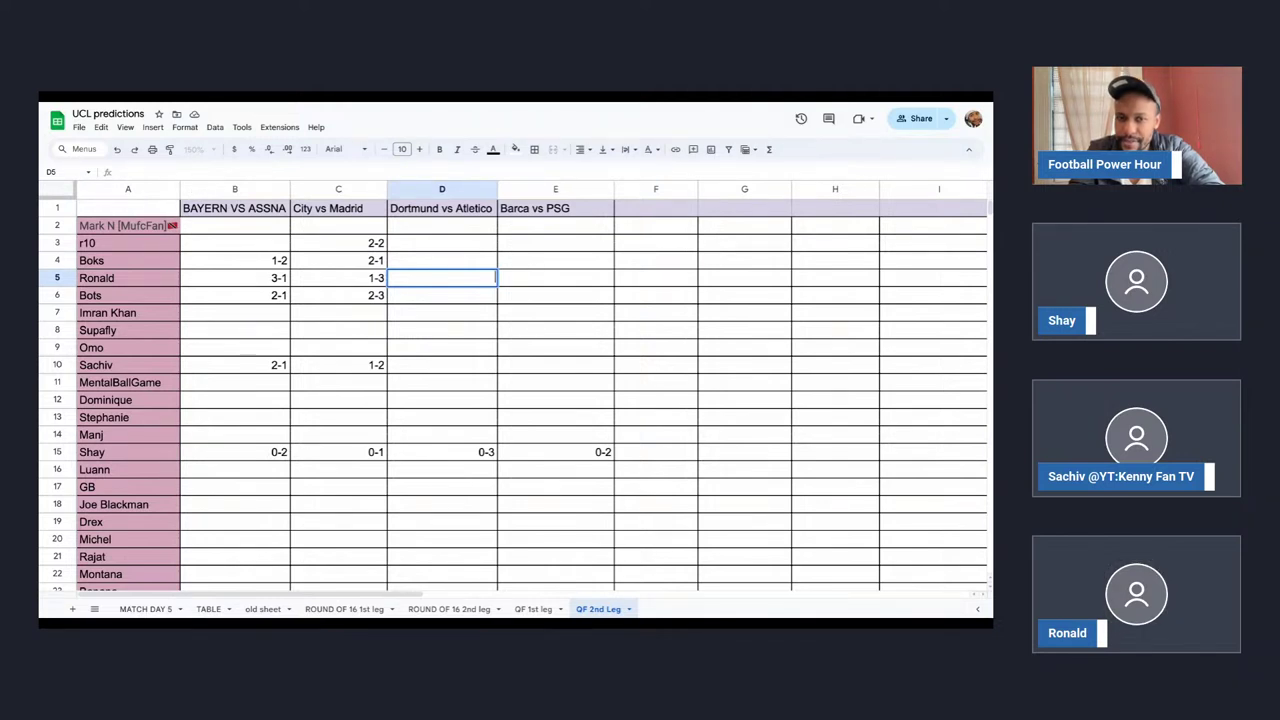
pyautogui.write('-3')
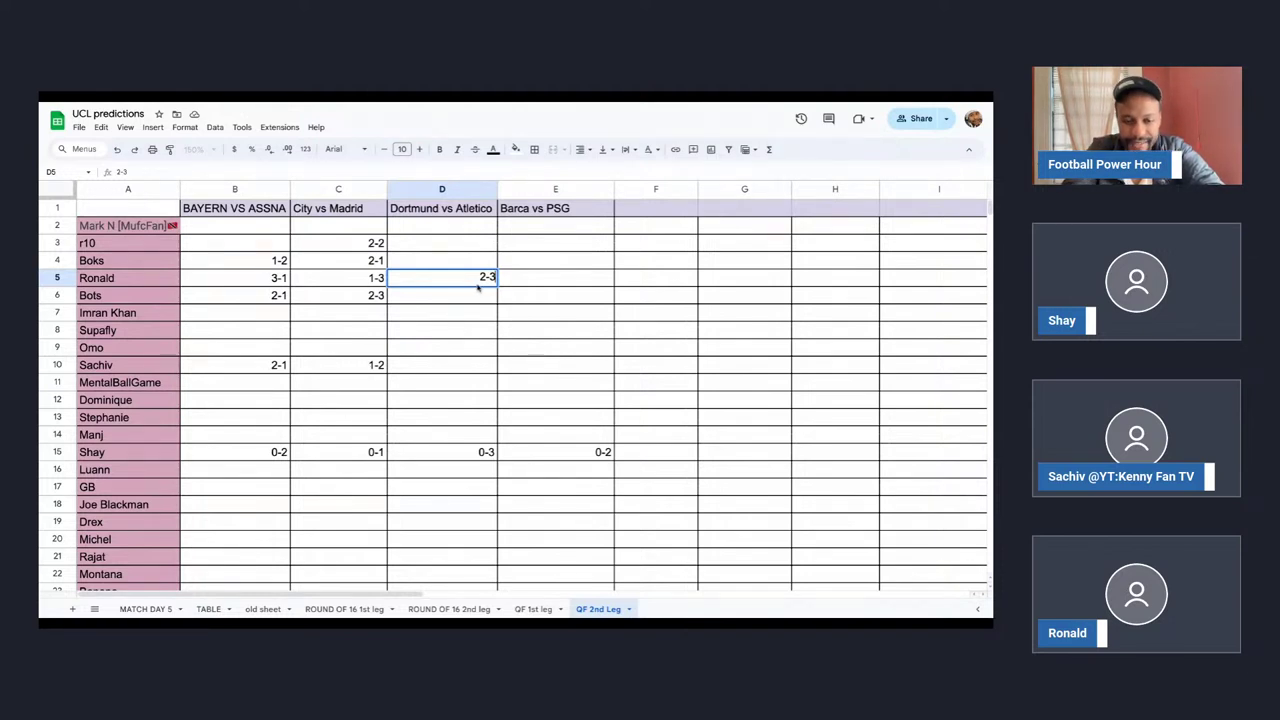
pyautogui.write('21-2')
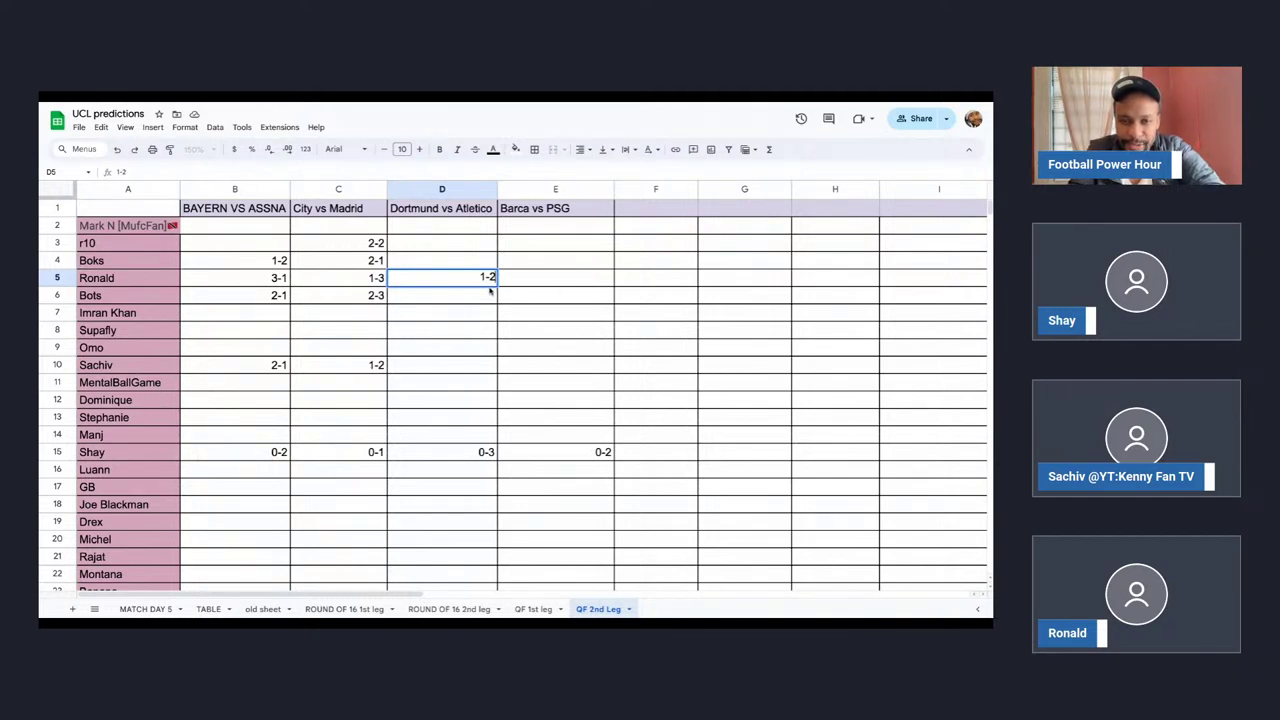
pyautogui.press('Return')
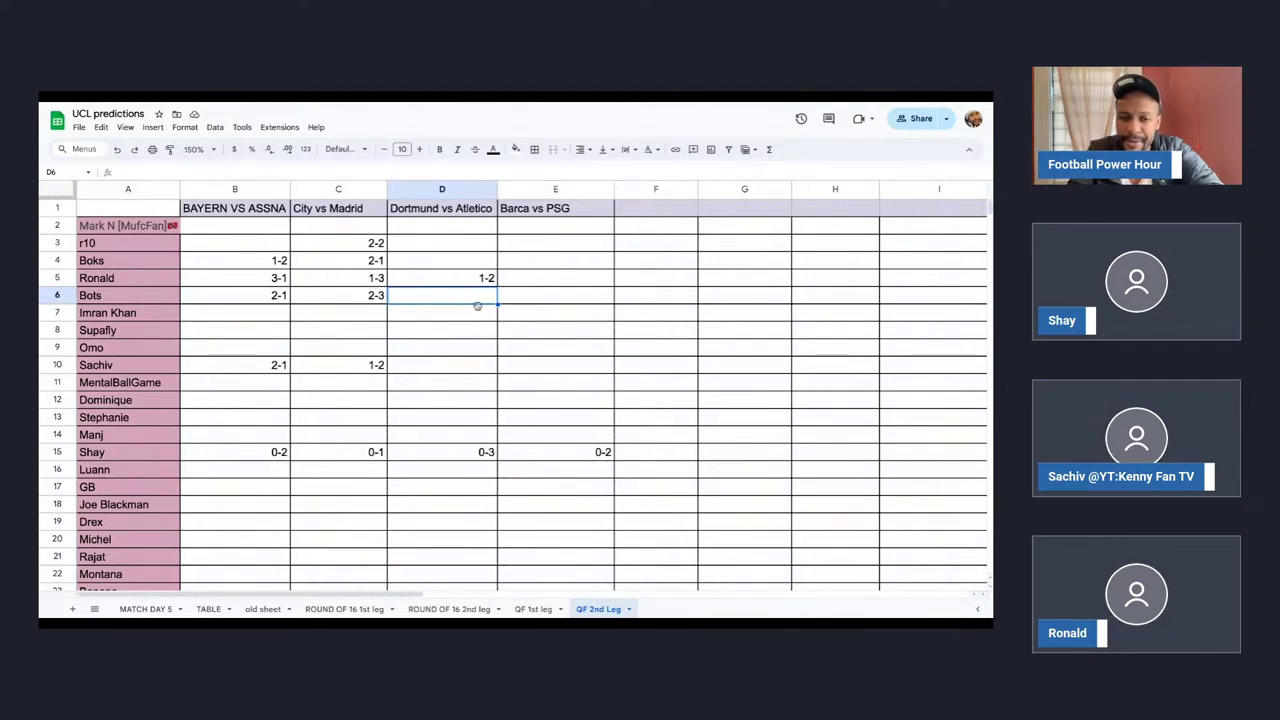
pyautogui.click(474, 455)
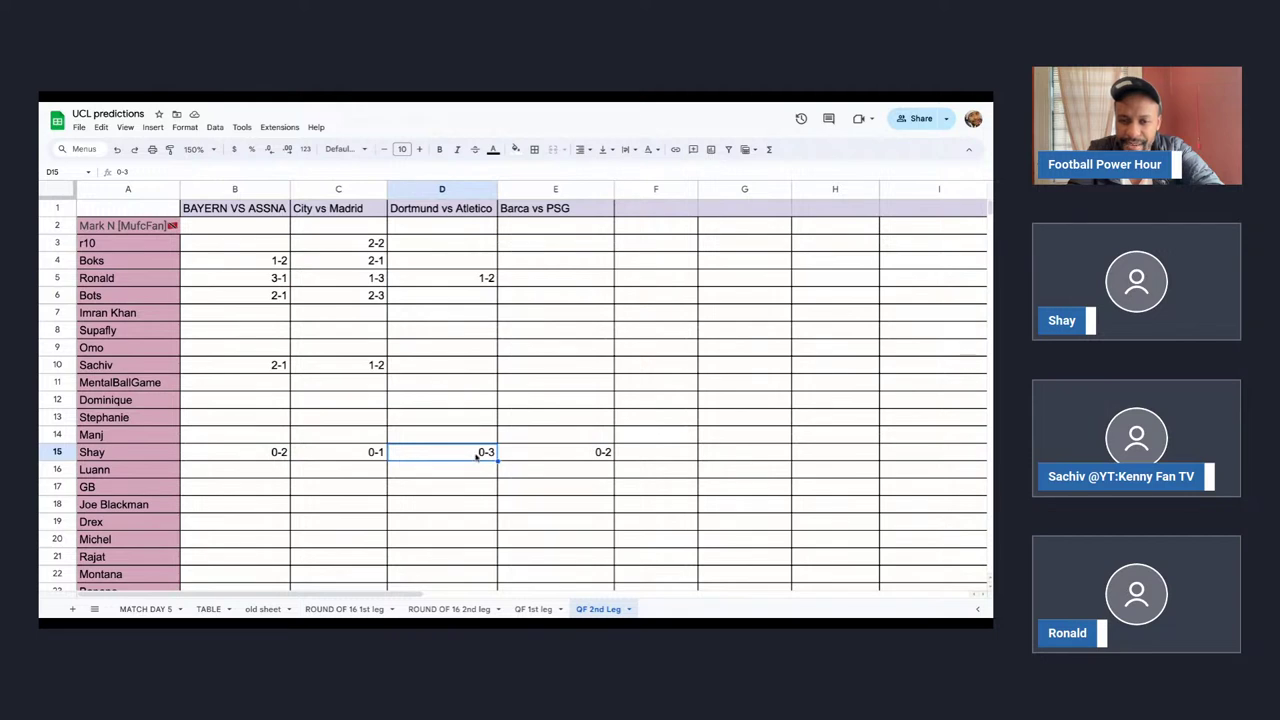
pyautogui.click(457, 367)
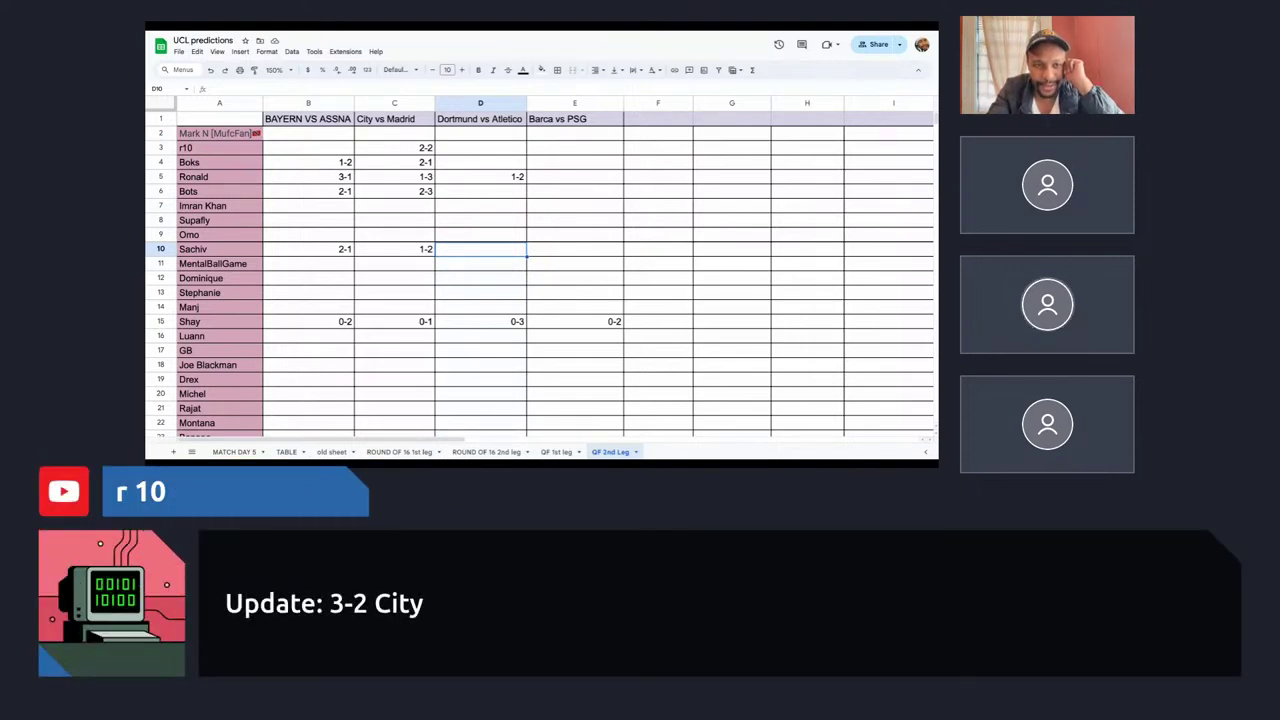
# Replace C3's garbled date text with the score 2-3.
pyautogui.doubleClick(410, 148)
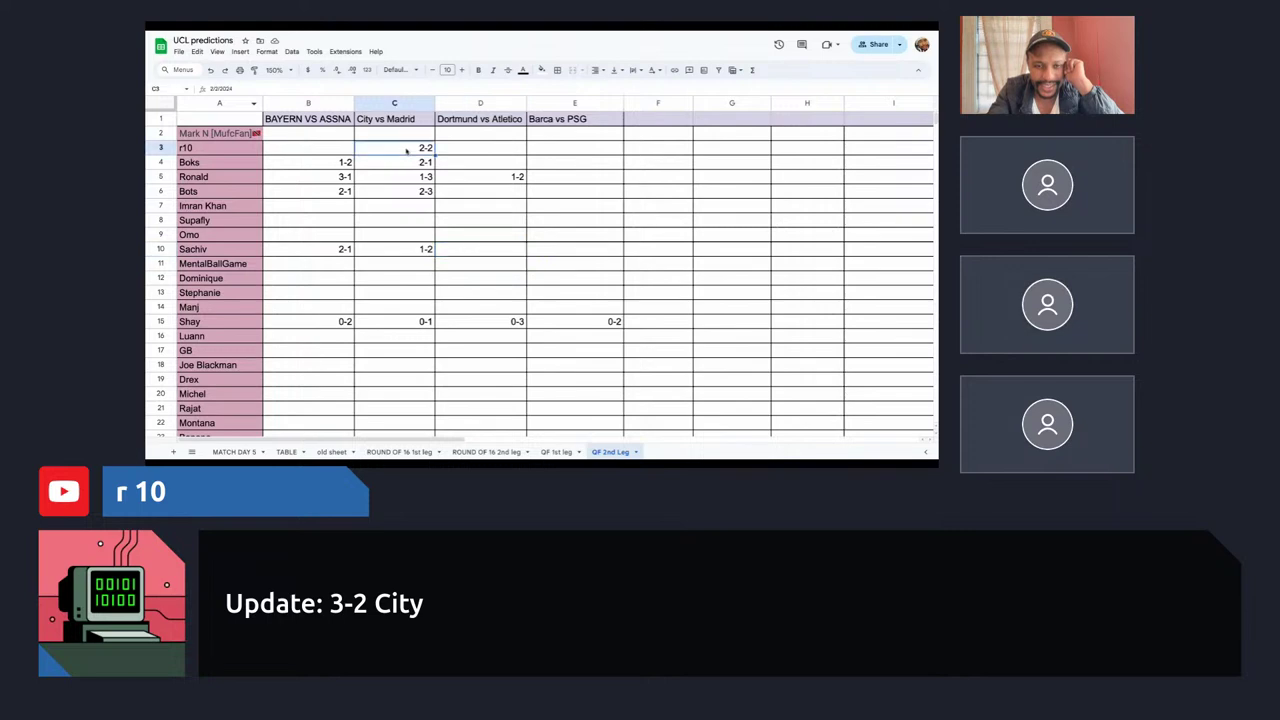
pyautogui.write('2-')
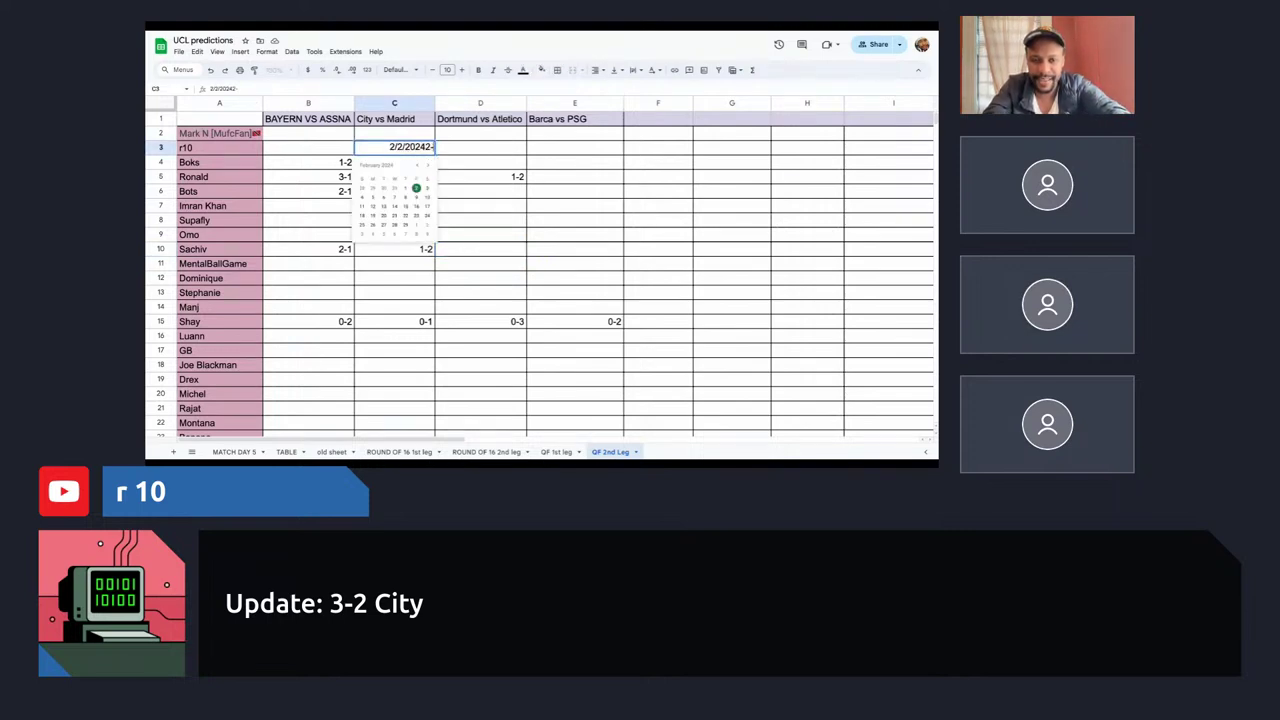
pyautogui.hotkey('ctrl', 'a')
pyautogui.write('2-3')
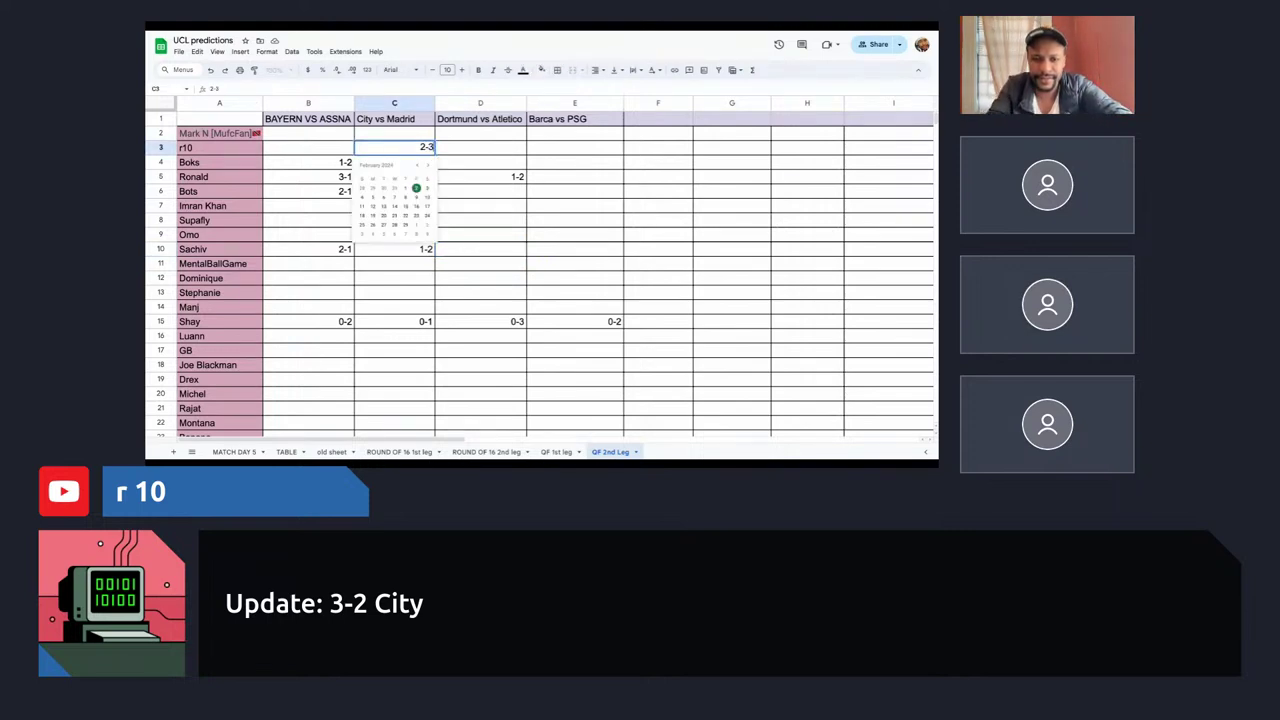
pyautogui.press('Tab')
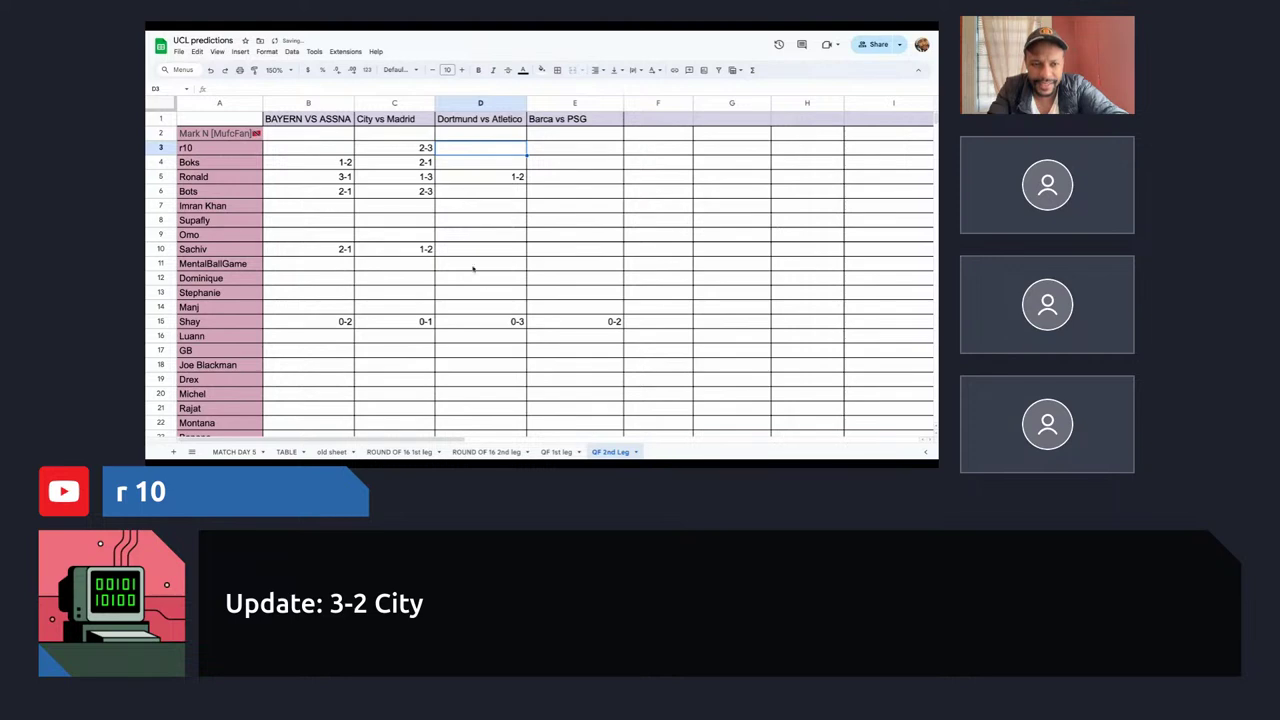
# Enter Dortmund vs Atletico picks of 3-2 in D10, 1-2 in D6 and 1-1 in D4.
pyautogui.click(492, 250)
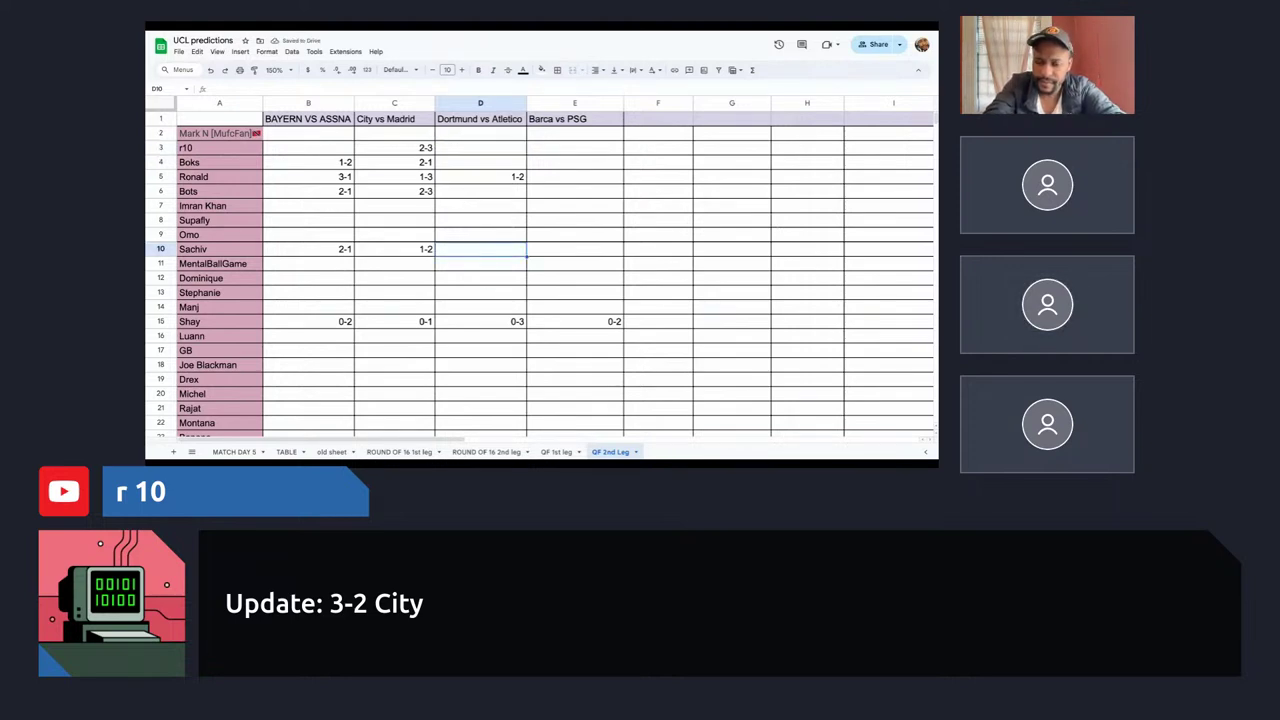
pyautogui.write('3-2')
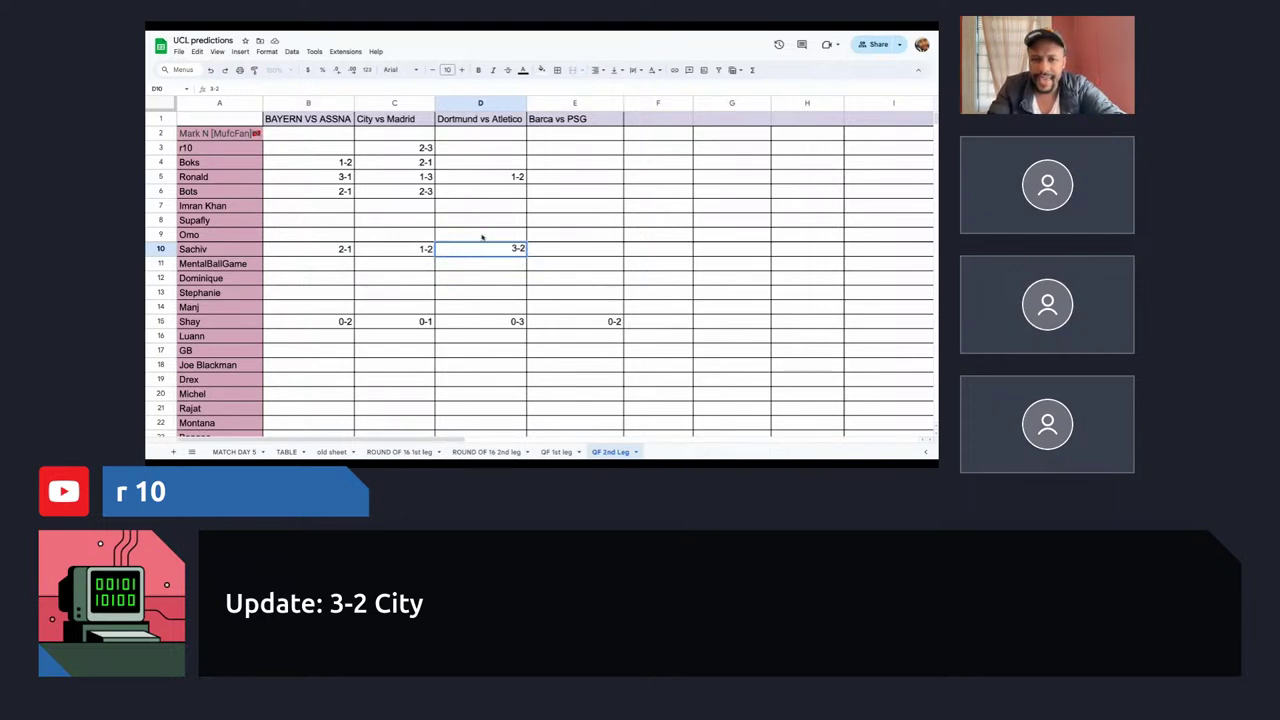
pyautogui.click(505, 197)
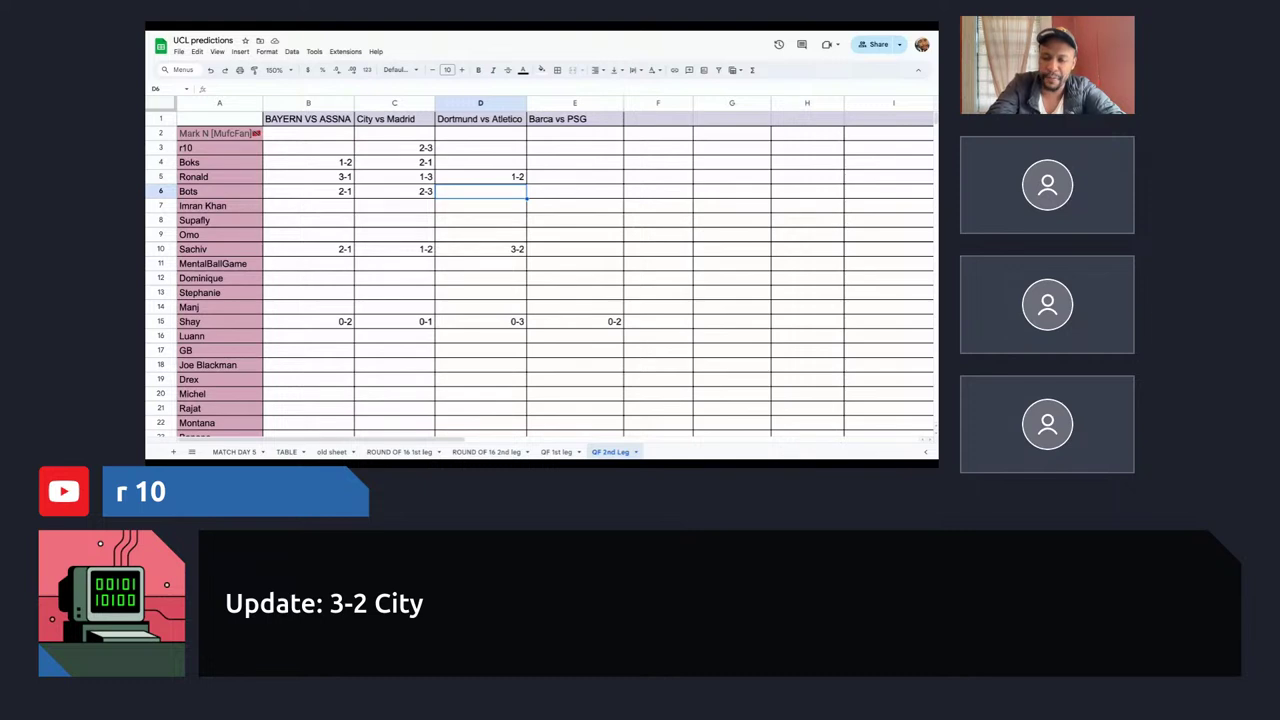
pyautogui.write('0-')
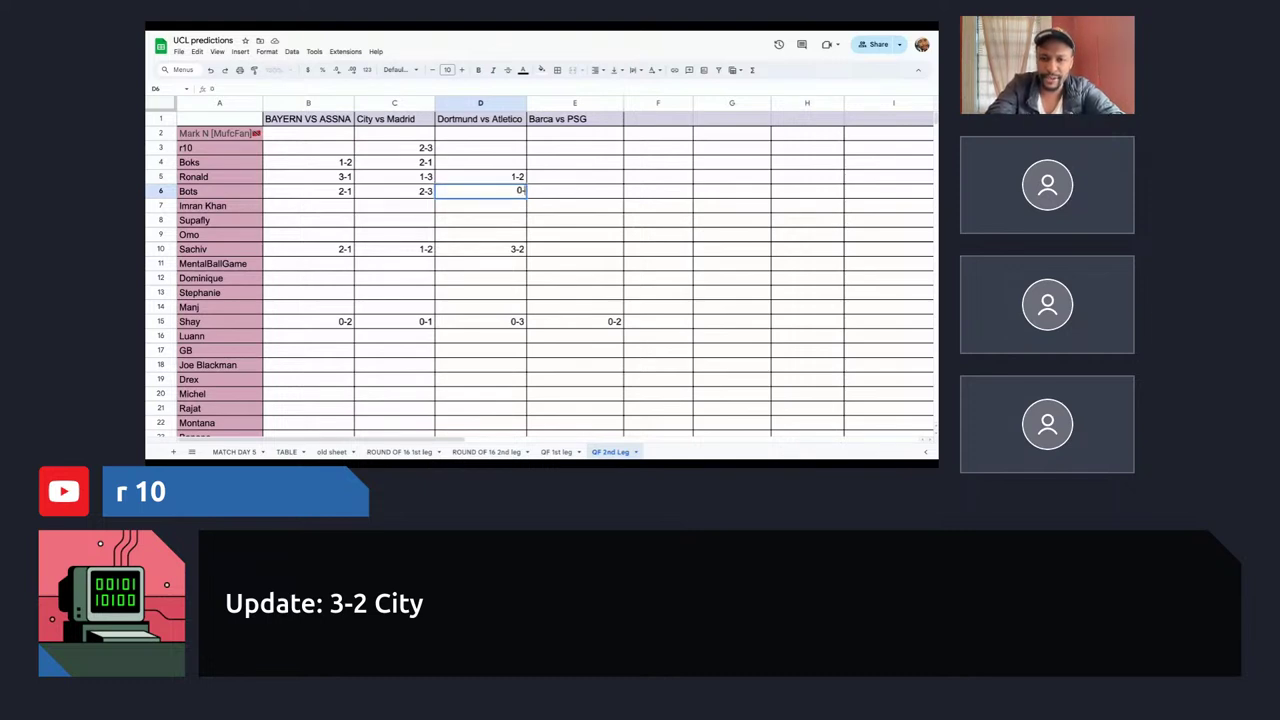
pyautogui.write('2')
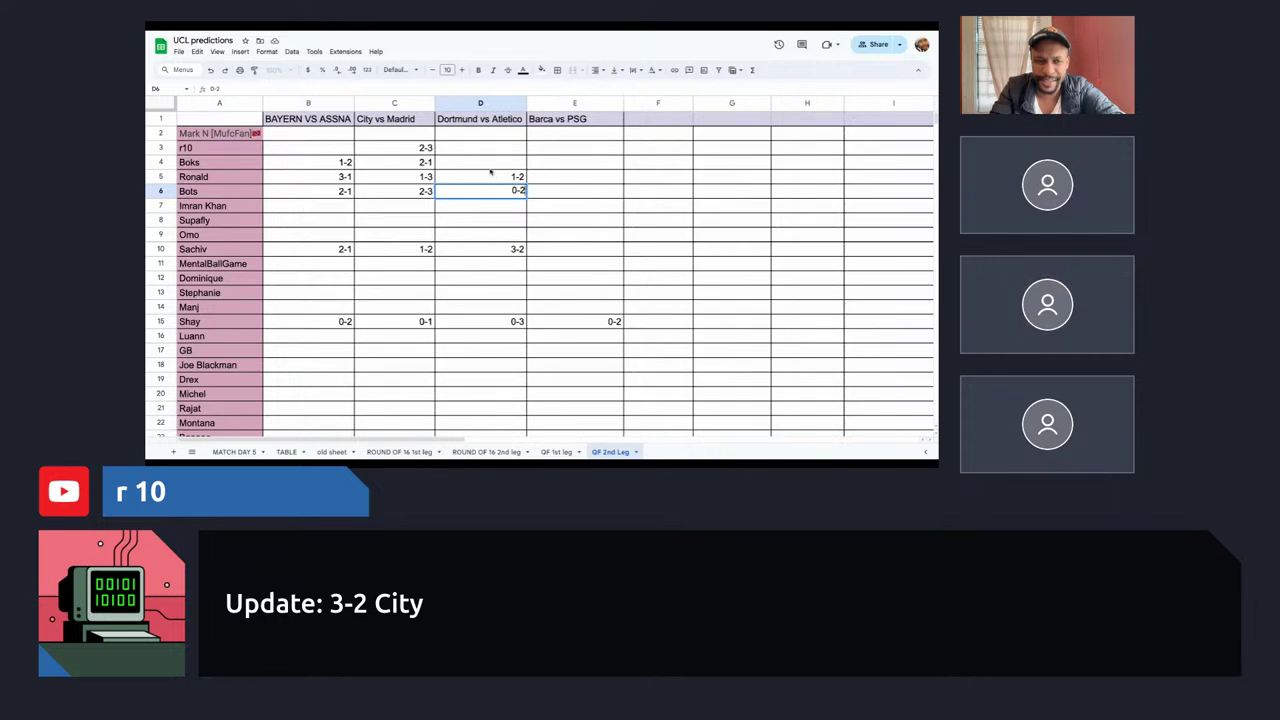
pyautogui.click(490, 168)
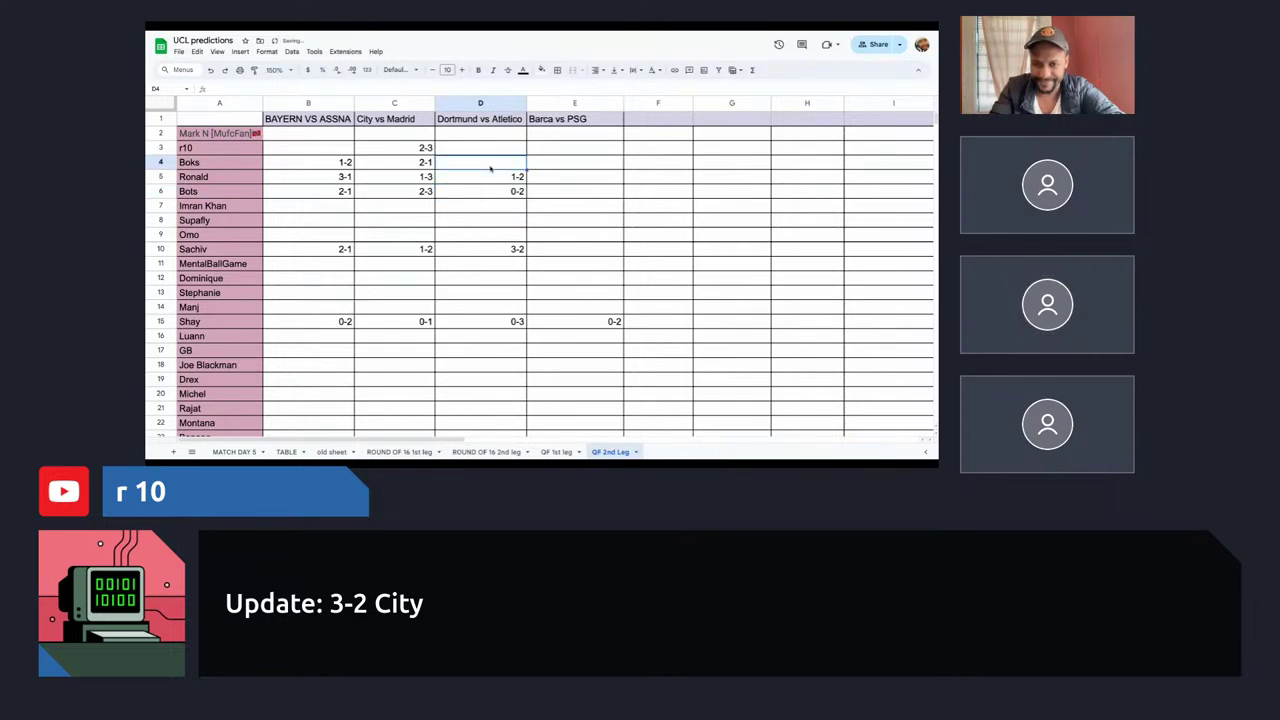
pyautogui.click(494, 196)
pyautogui.write('1-2')
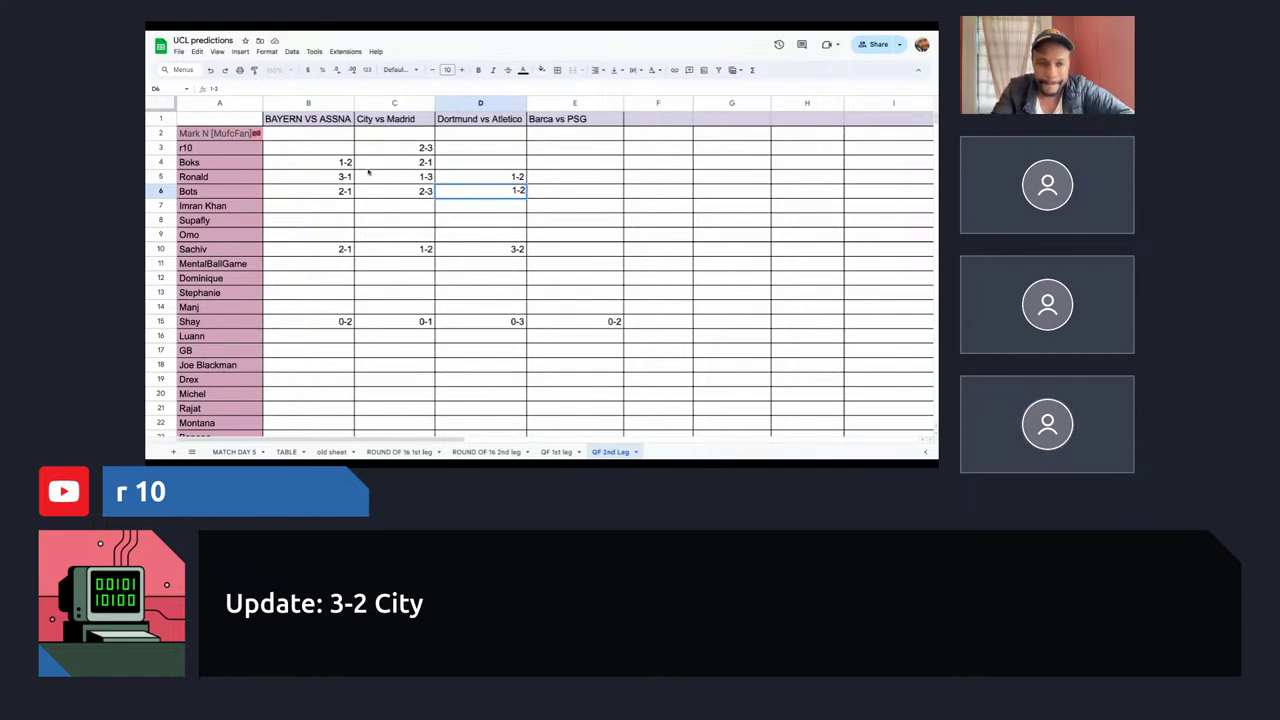
pyautogui.click(481, 162)
pyautogui.write('1-1')
pyautogui.click(481, 162)
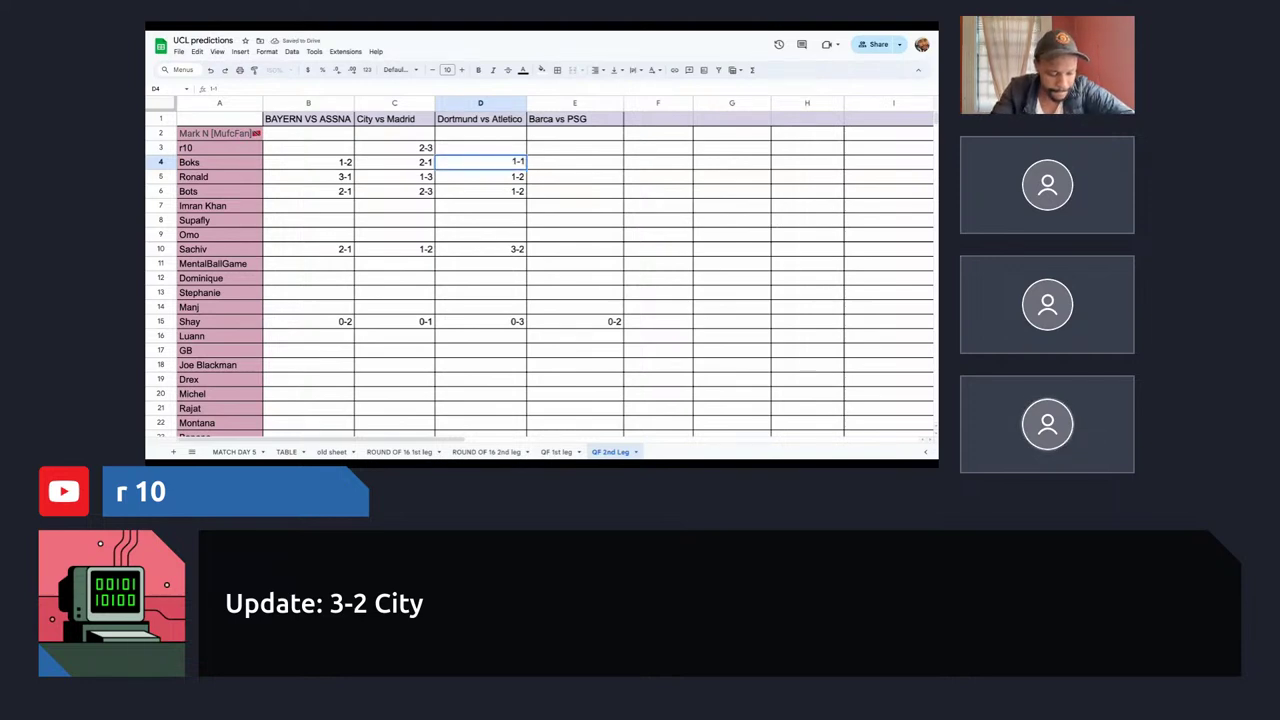
pyautogui.click(591, 162)
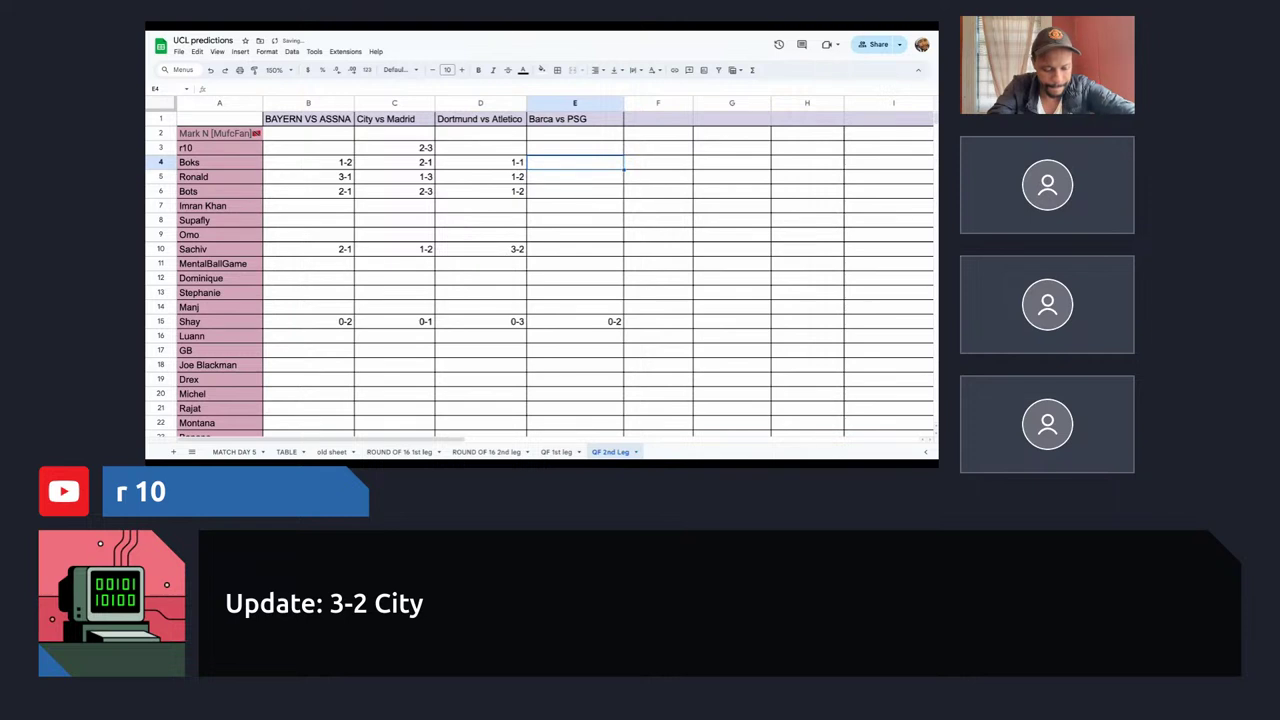
# Enter 1-3 in E4 and change C3 to 3-2, then select E10.
pyautogui.write('1-3')
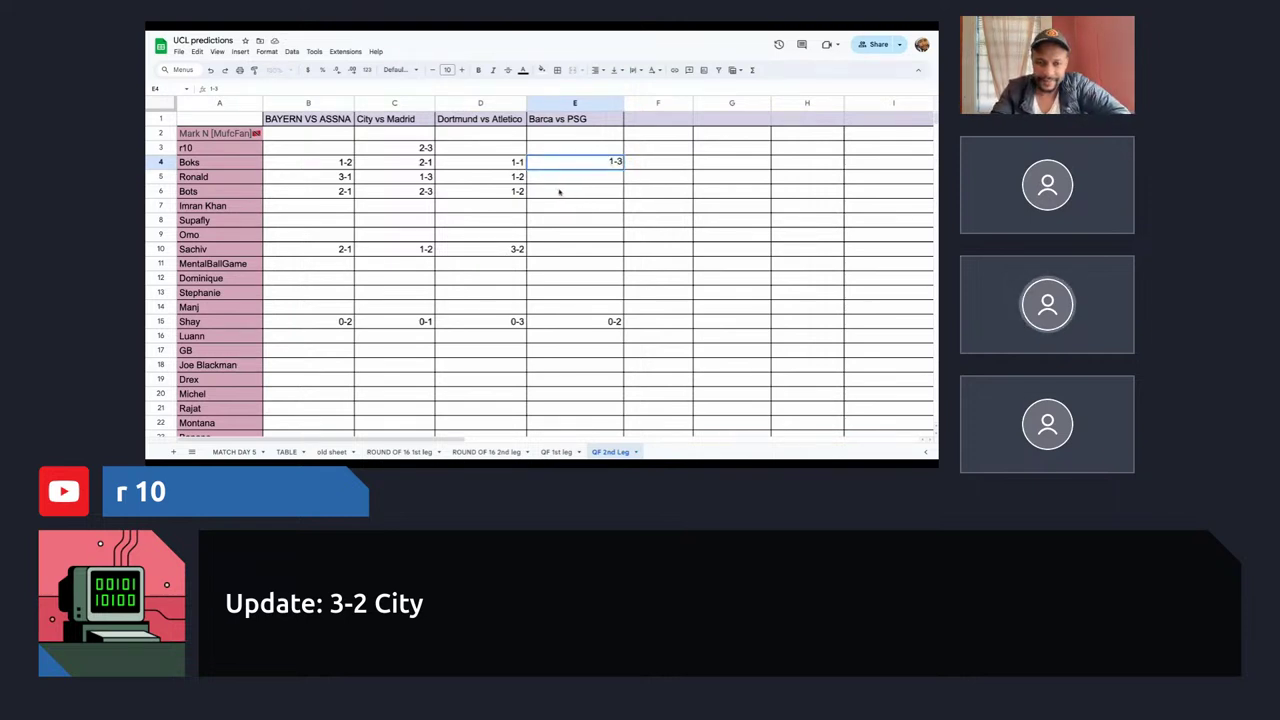
pyautogui.click(493, 150)
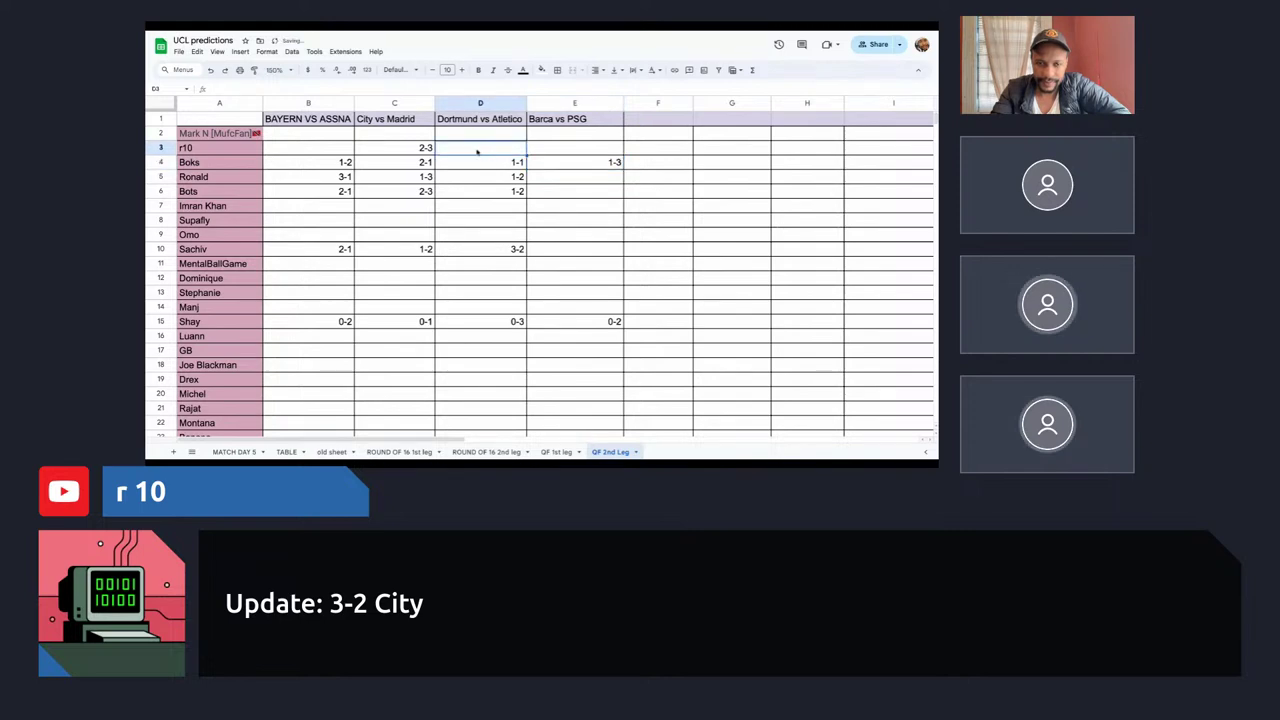
pyautogui.click(425, 148)
pyautogui.write('3-2')
pyautogui.click(457, 150)
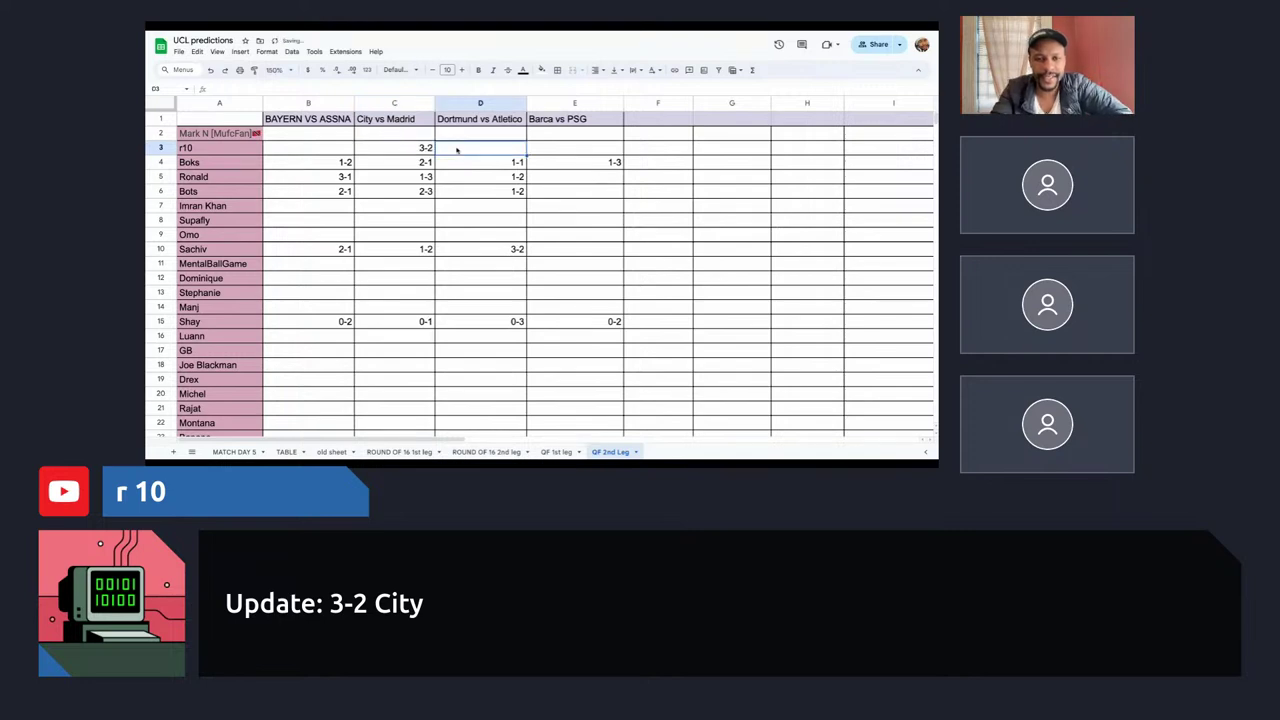
pyautogui.click(420, 149)
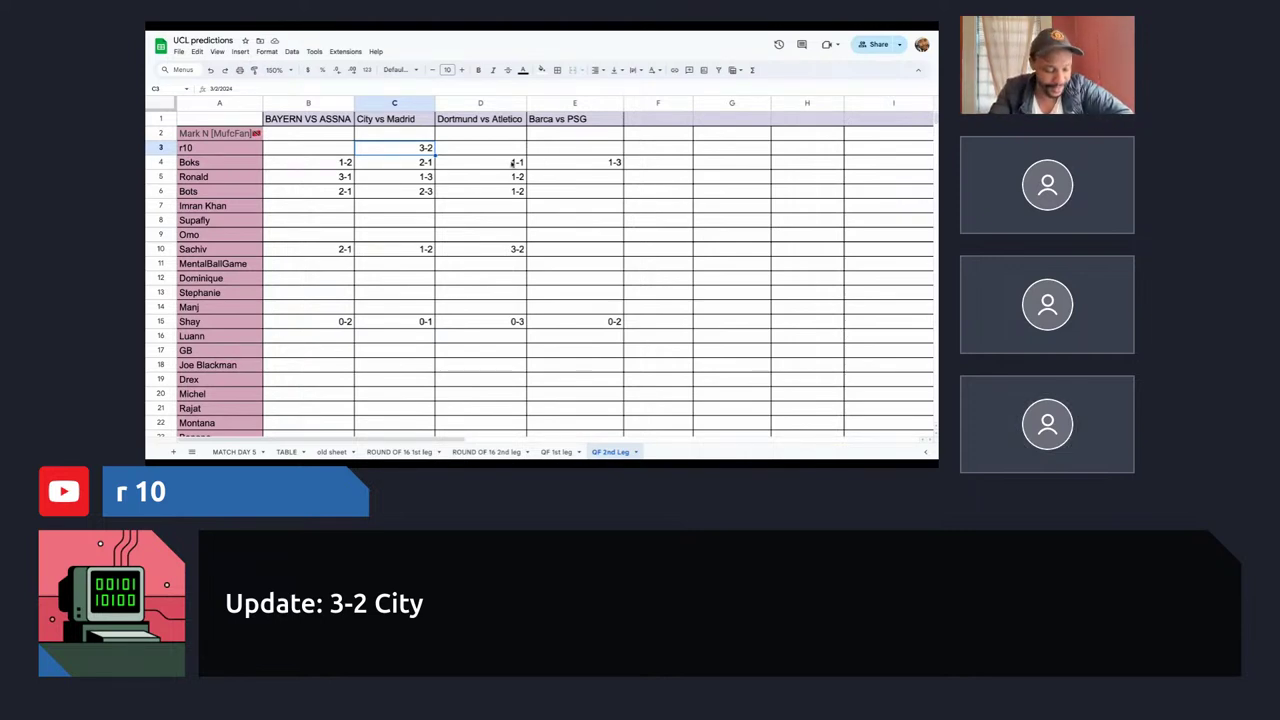
pyautogui.click(563, 168)
pyautogui.click(563, 179)
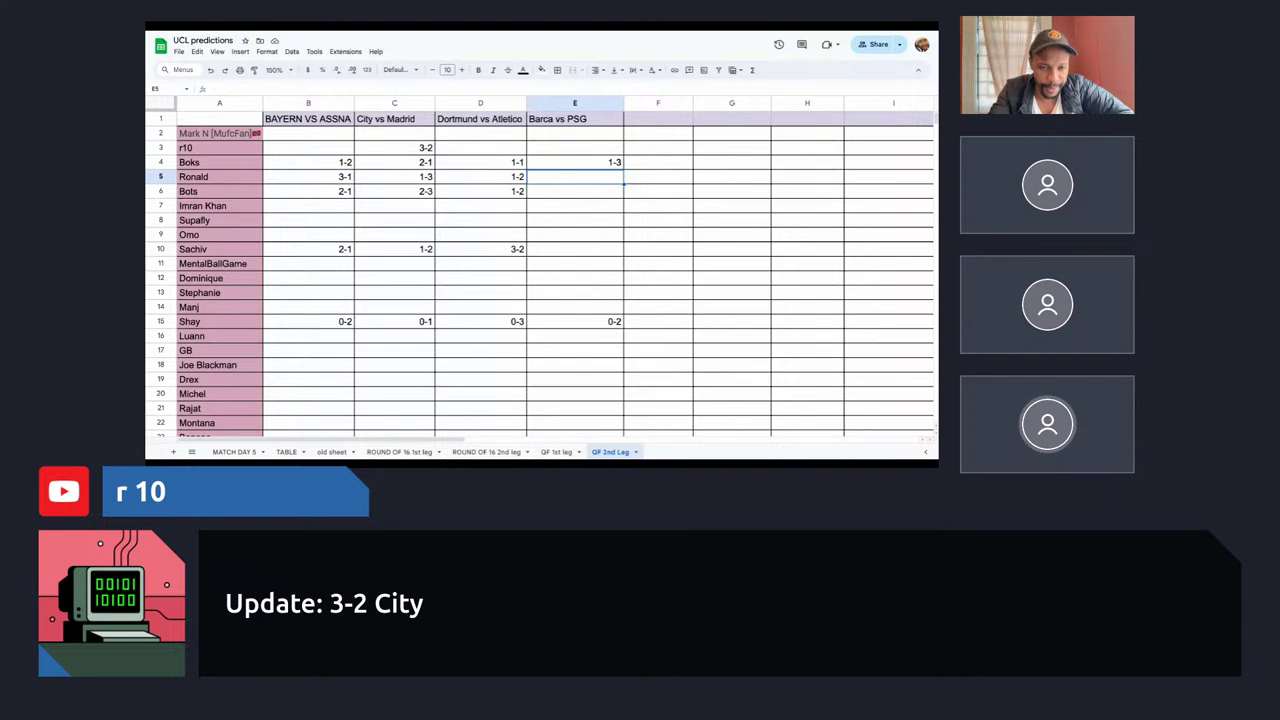
pyautogui.click(562, 251)
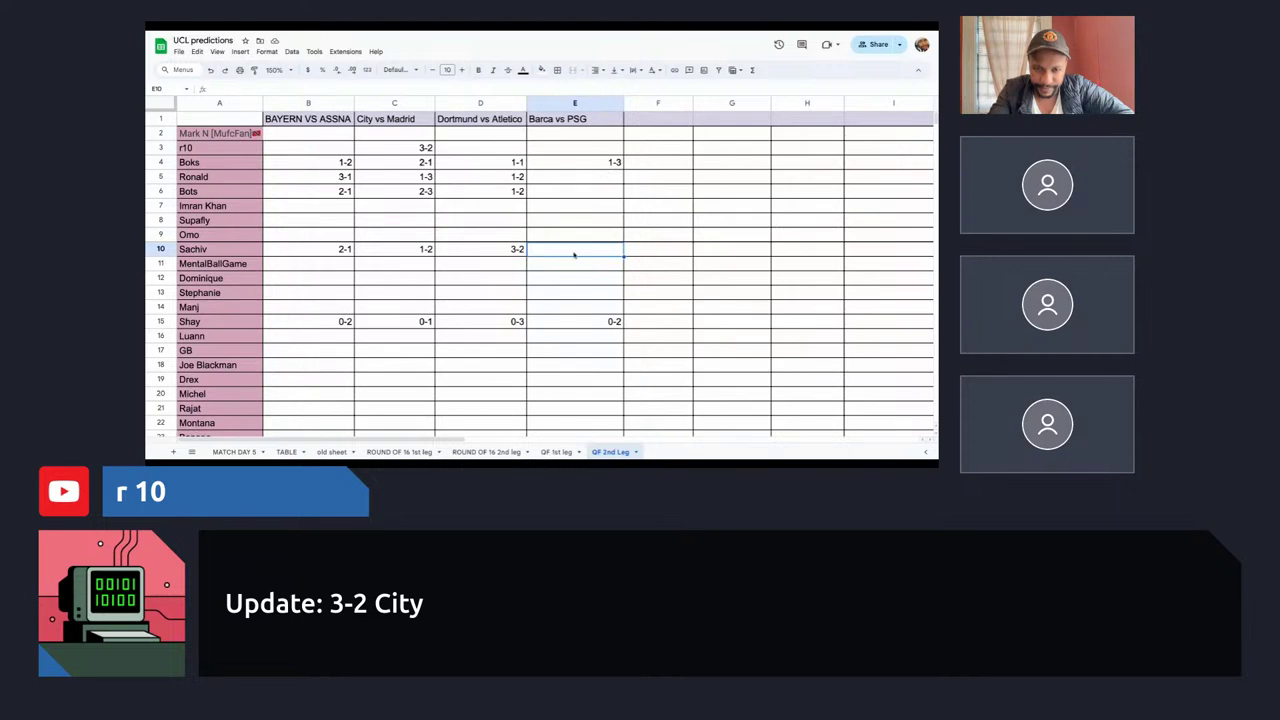
pyautogui.click(589, 179)
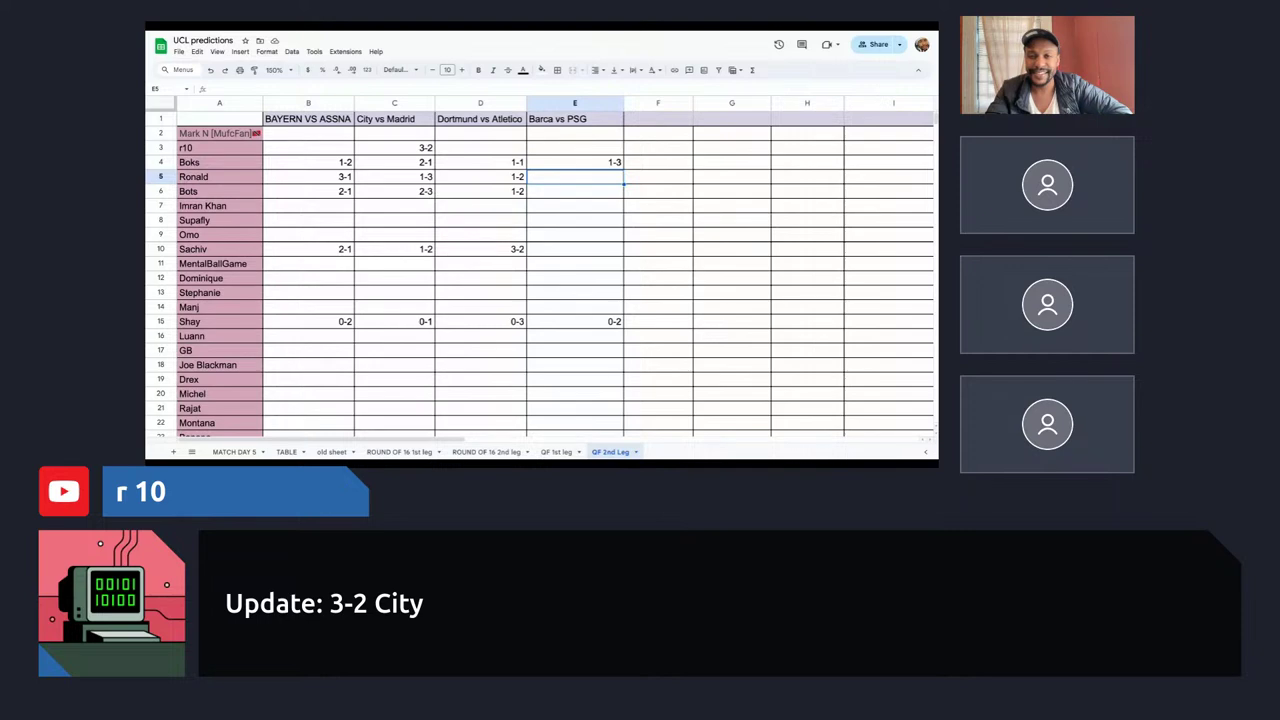
pyautogui.write('2-3')
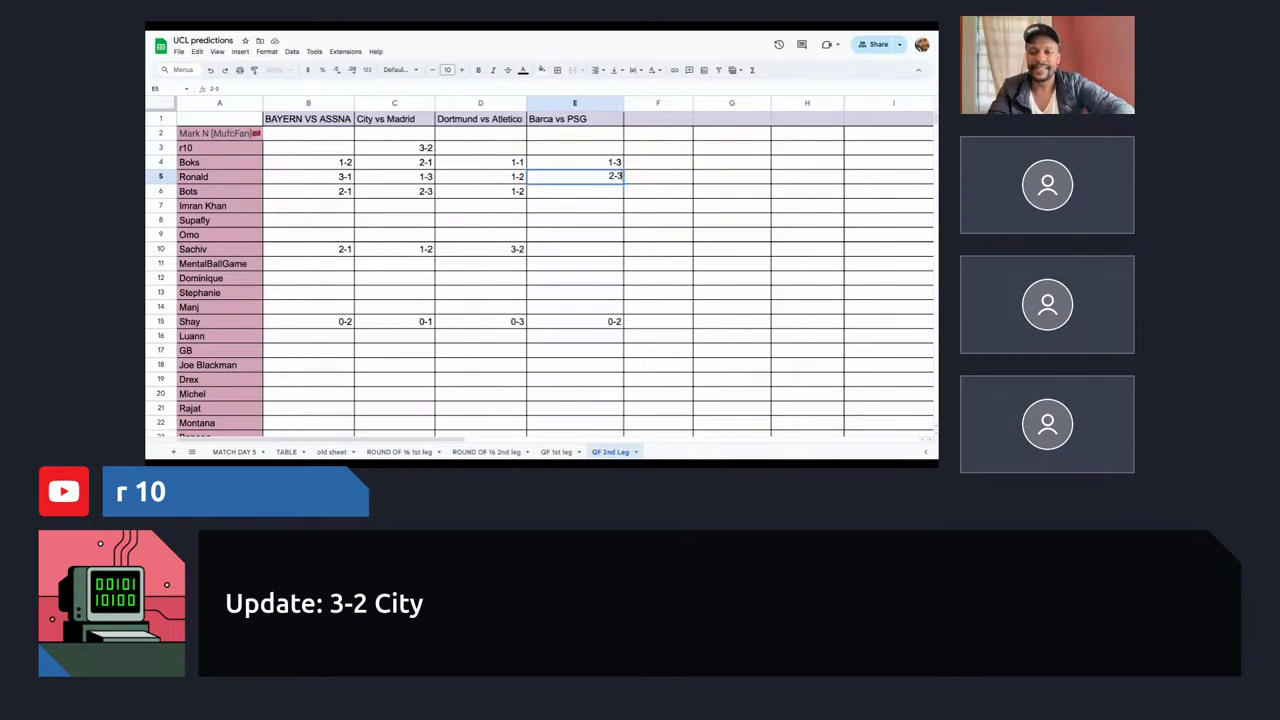
pyautogui.click(586, 195)
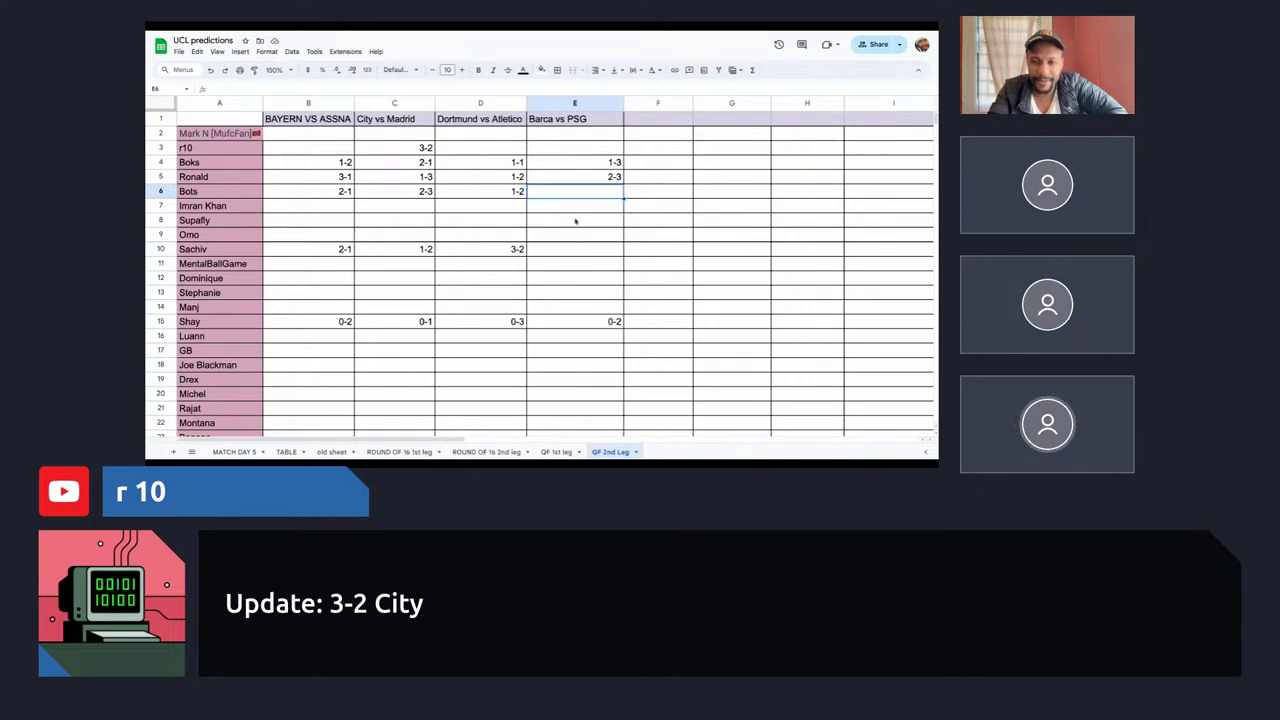
pyautogui.click(598, 178)
pyautogui.write('1-3')
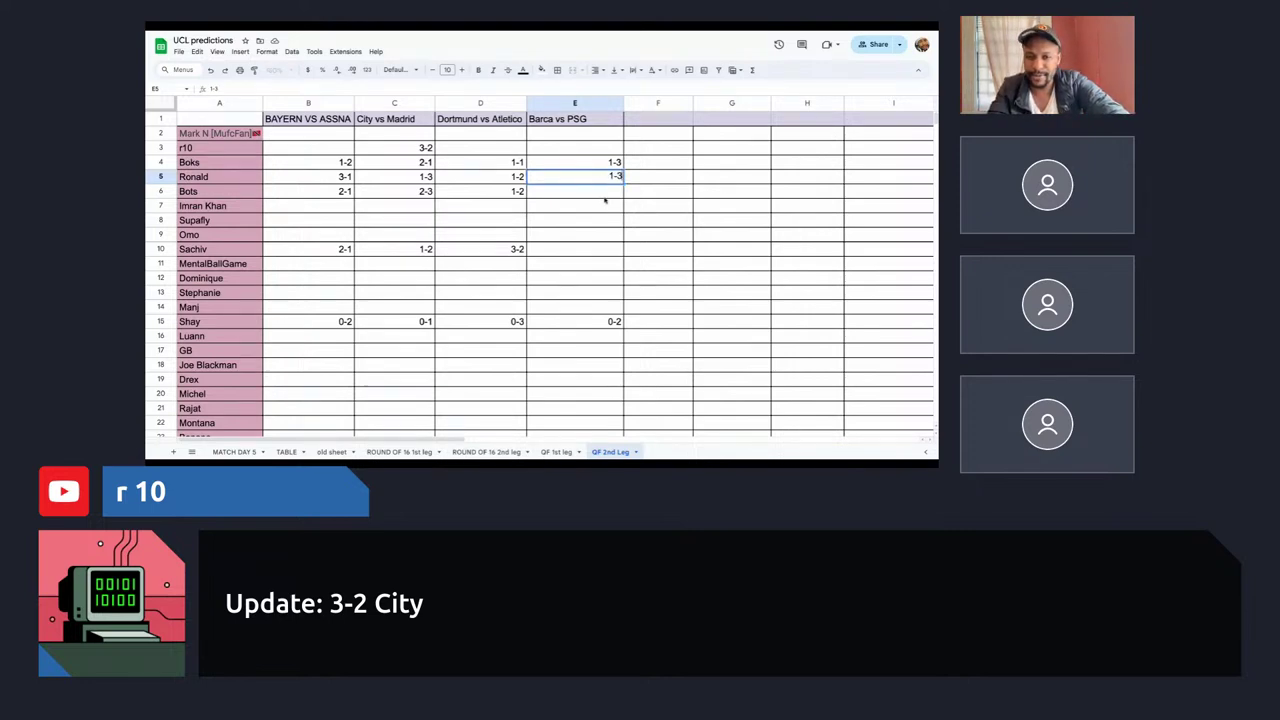
pyautogui.press('Return')
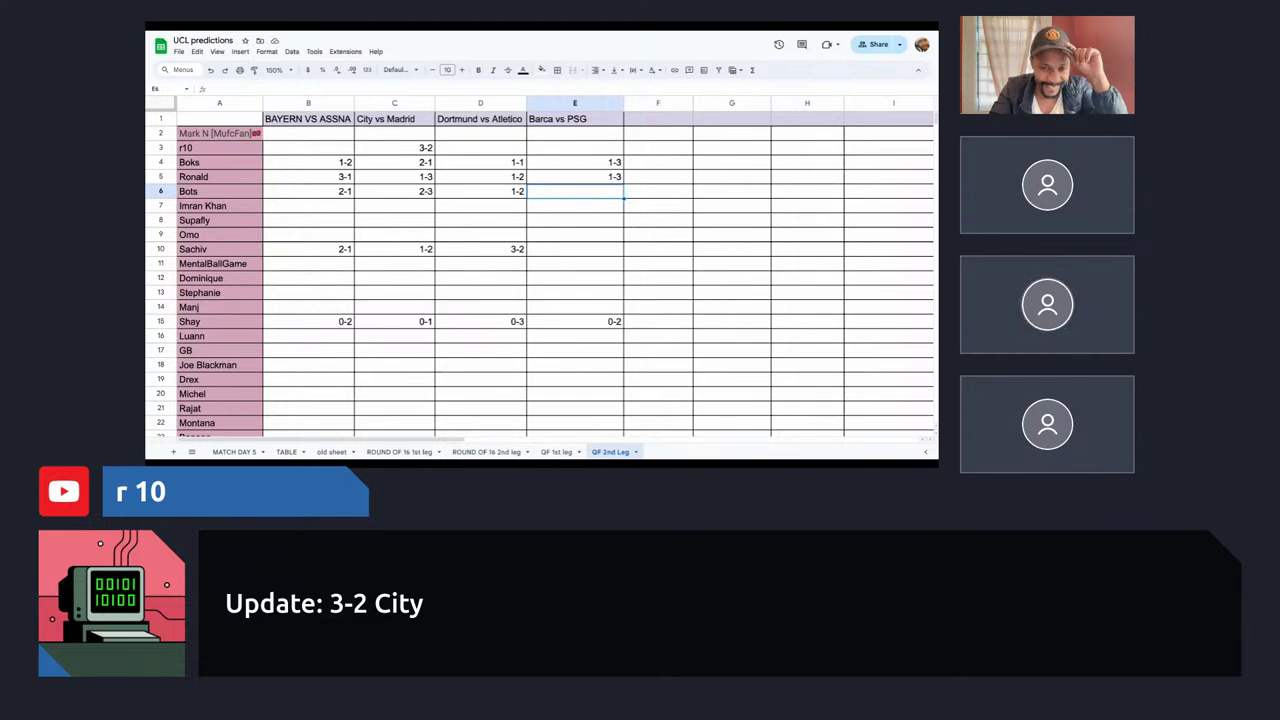
pyautogui.click(560, 148)
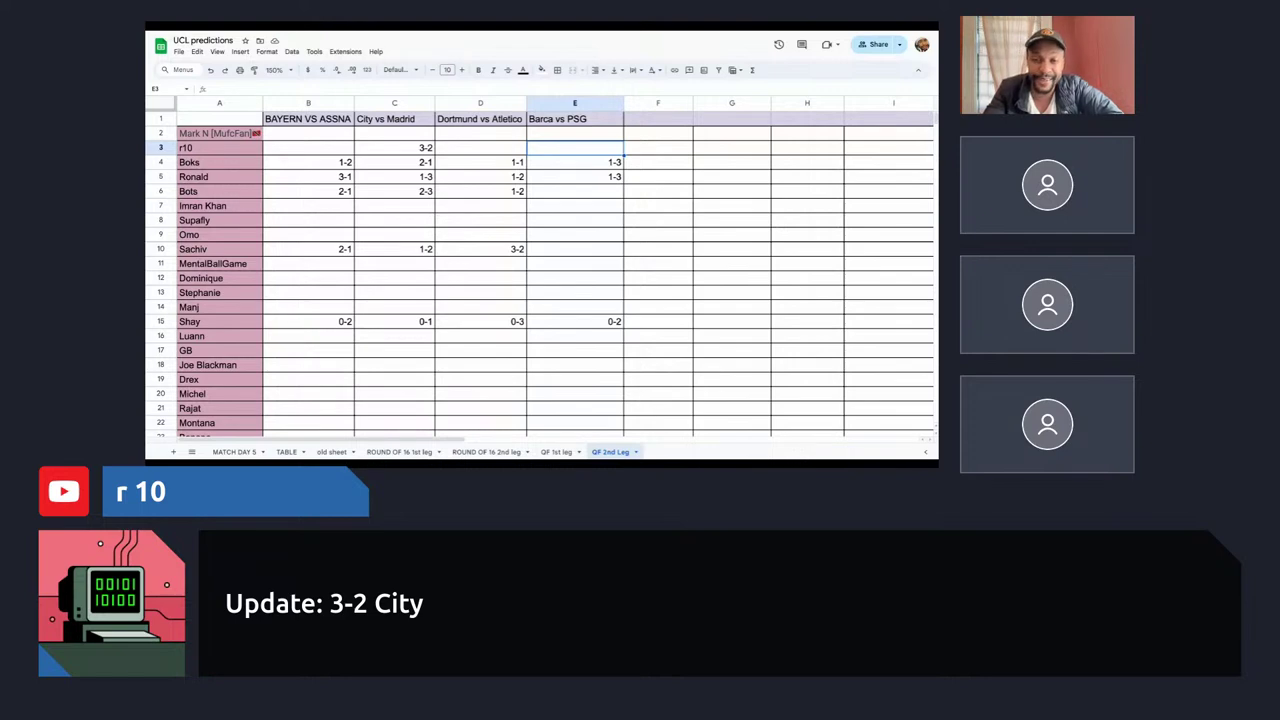
pyautogui.click(480, 147)
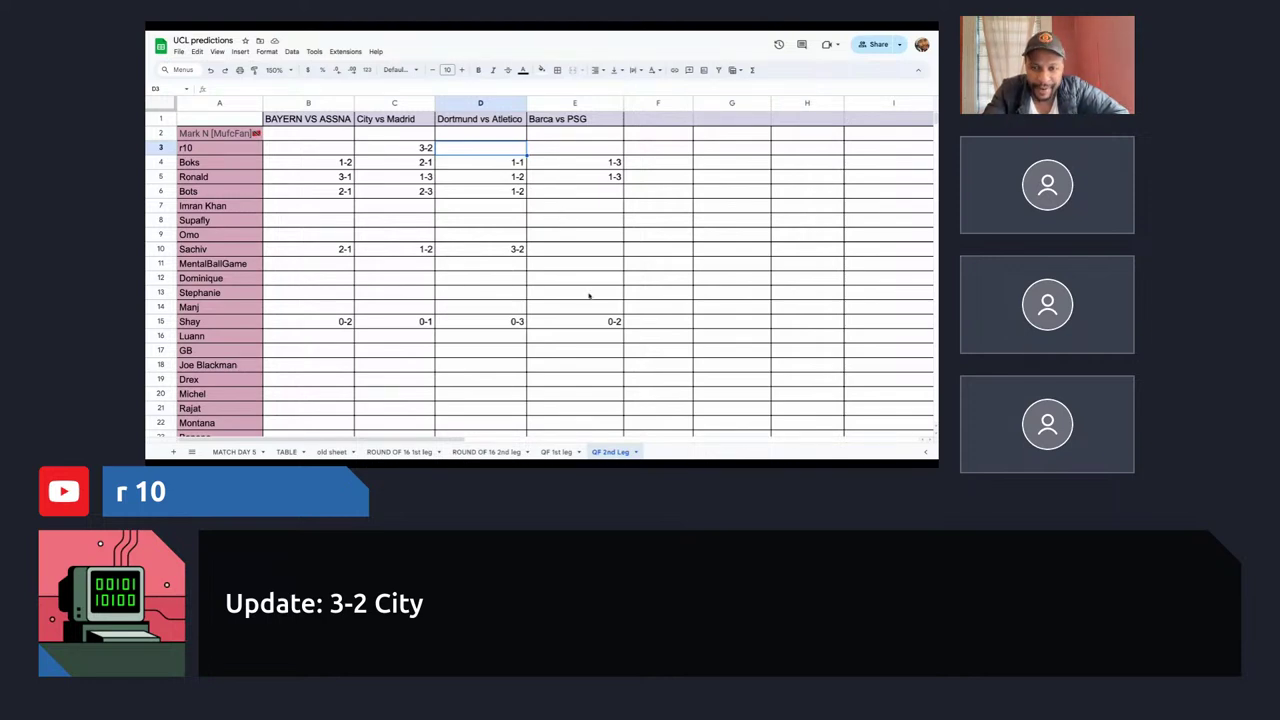
pyautogui.click(594, 197)
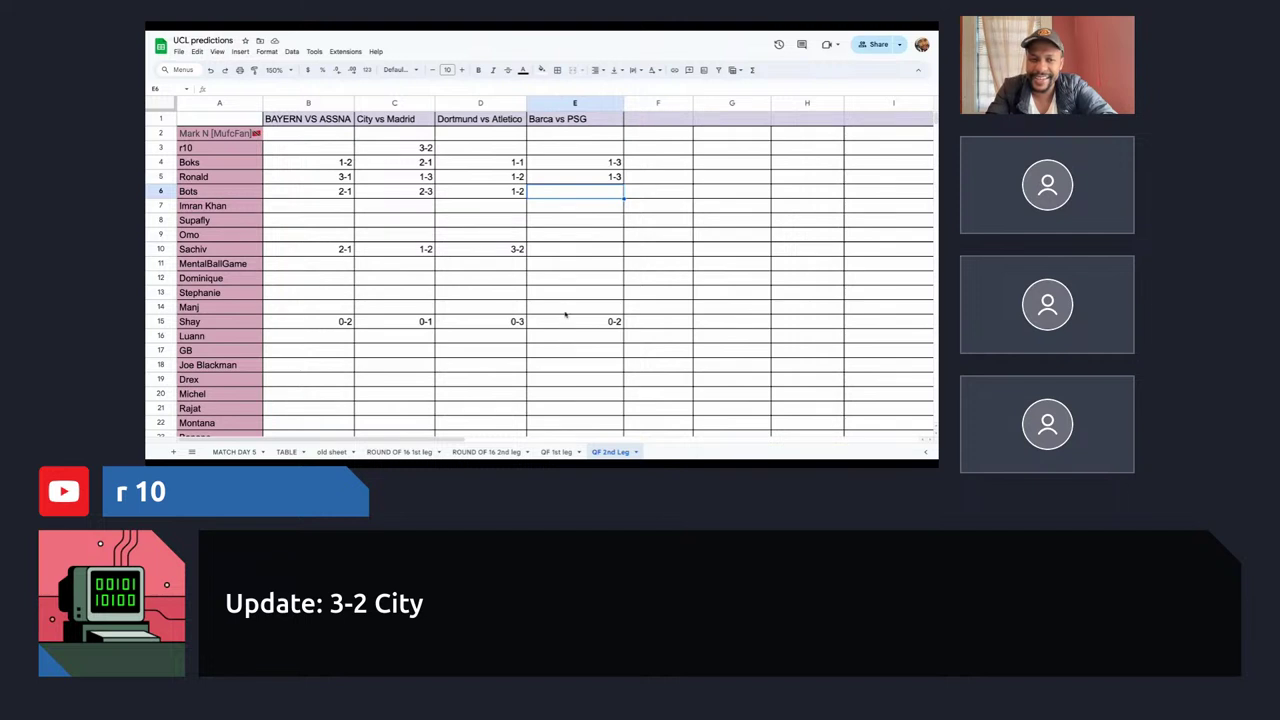
# Enter 2-1 as the Barca vs PSG pick in E10 and E6.
pyautogui.click(580, 250)
pyautogui.write('2-1')
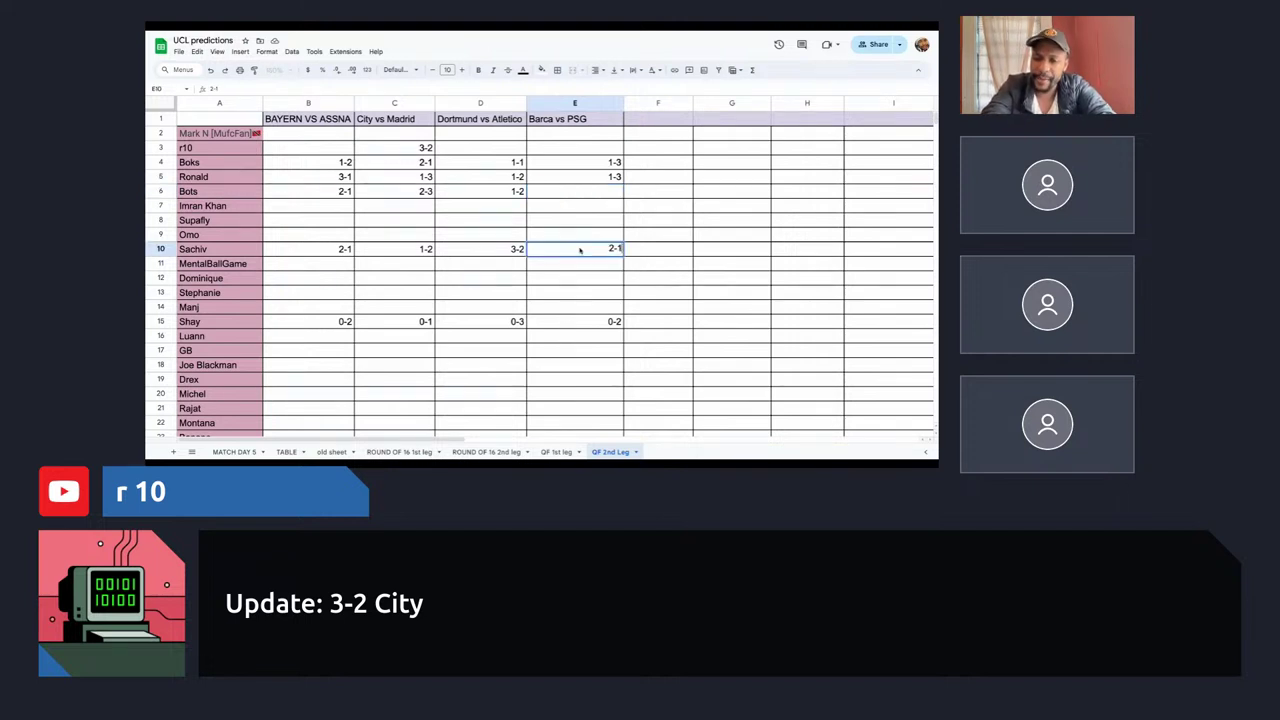
pyautogui.click(603, 192)
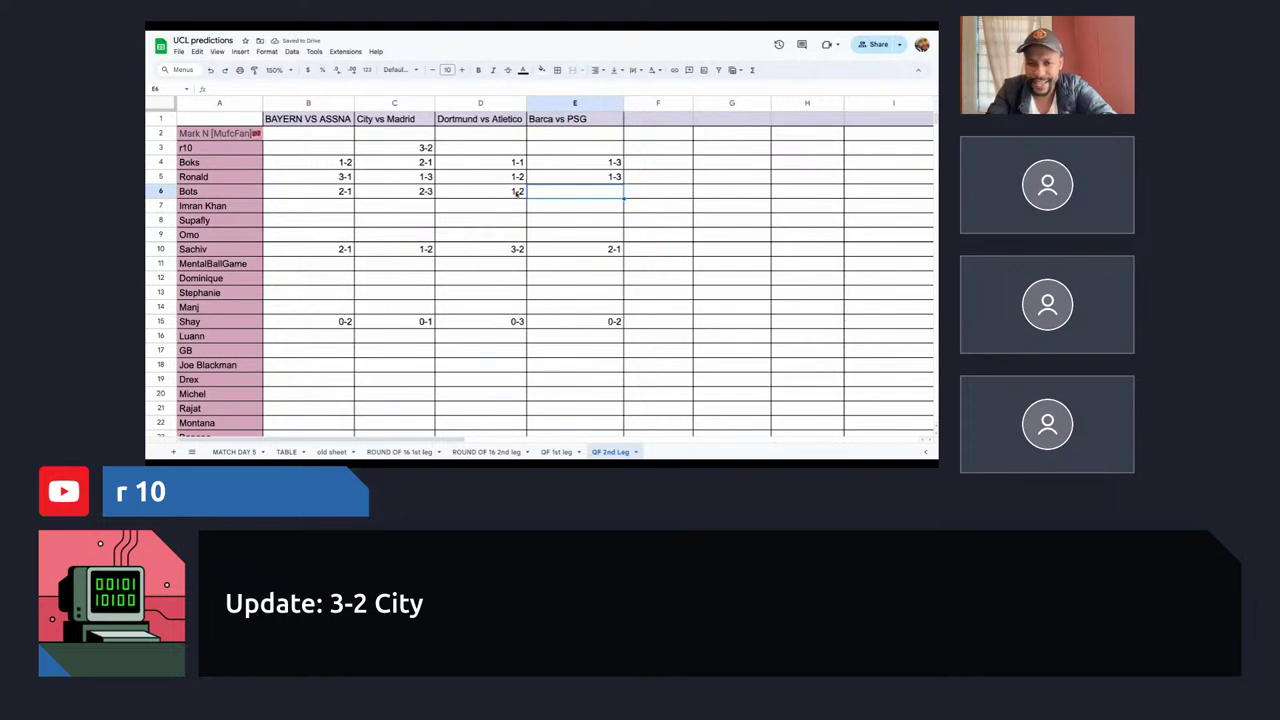
pyautogui.write('2-1')
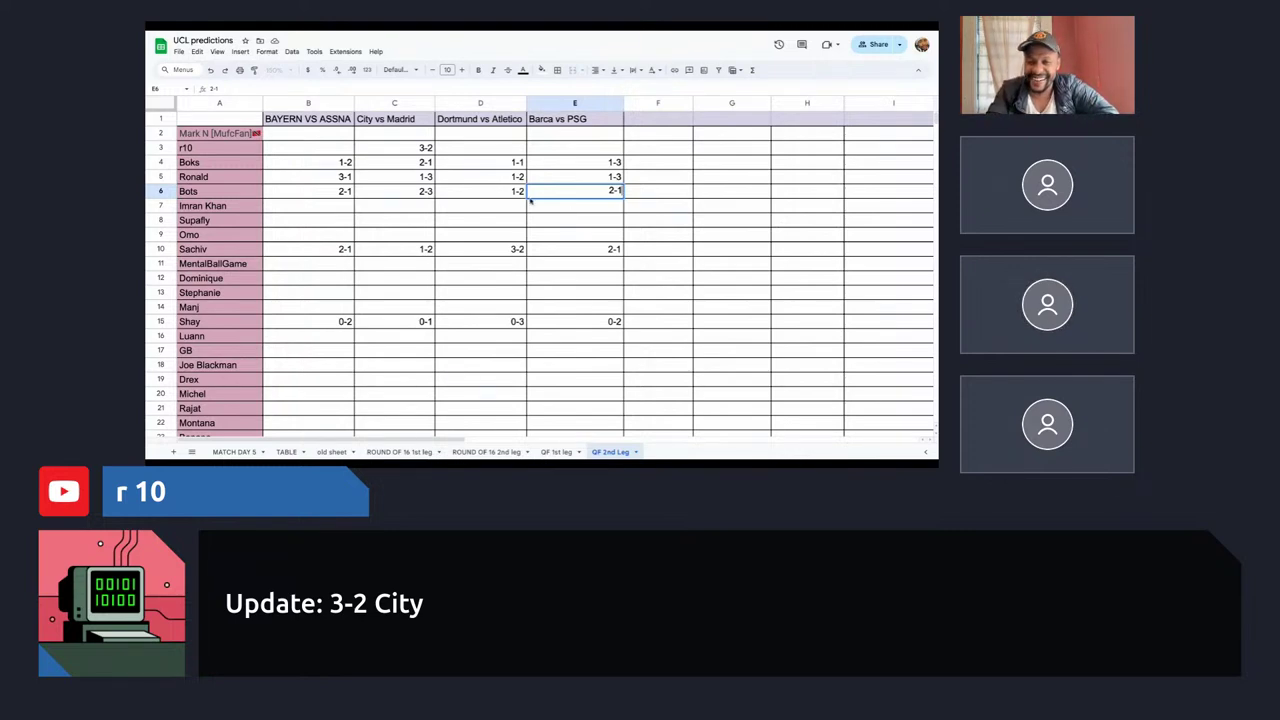
pyautogui.click(505, 190)
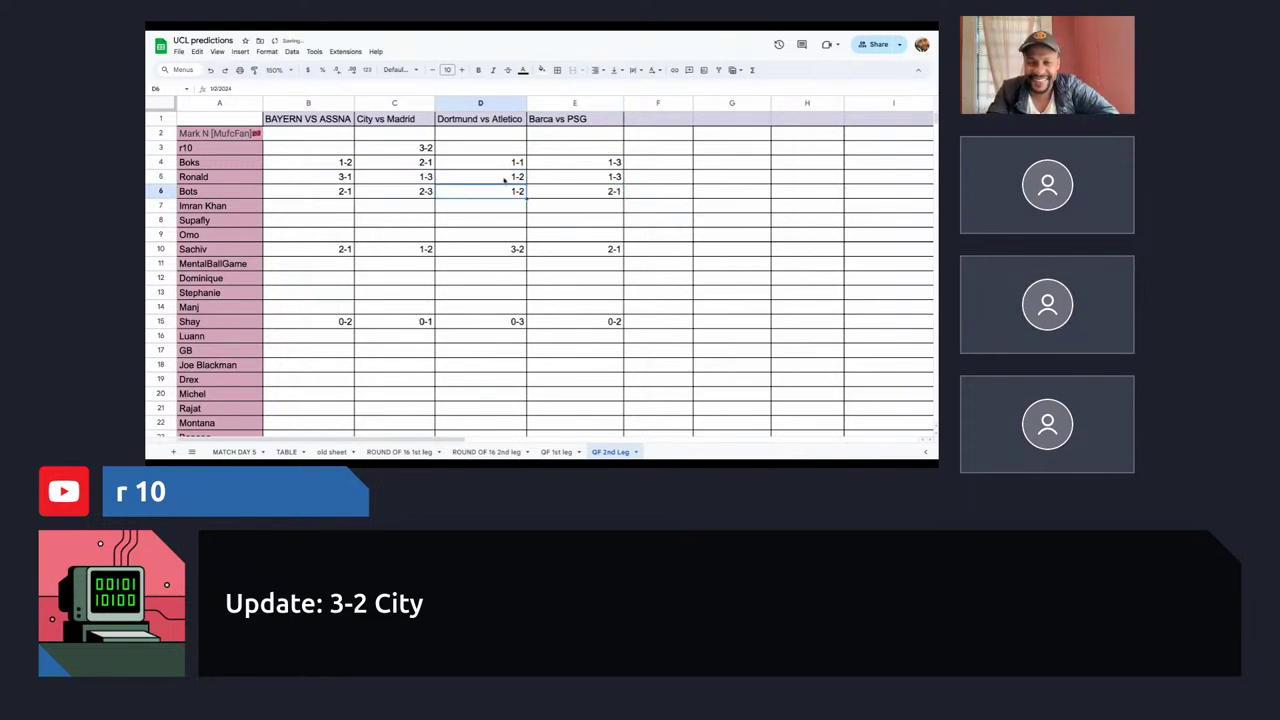
pyautogui.click(420, 190)
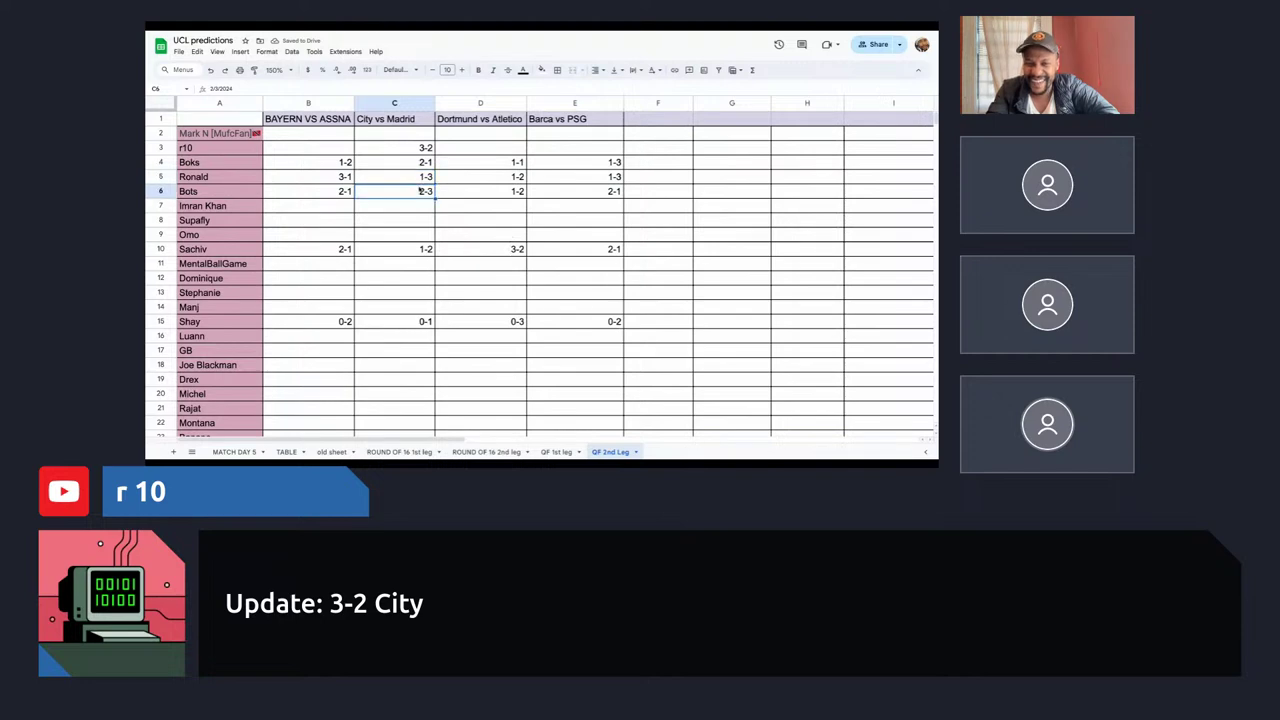
pyautogui.click(340, 190)
pyautogui.click(330, 205)
# Correct E6's Barca vs PSG pick to 2-2 and enter 3-1 in E3.
pyautogui.click(595, 192)
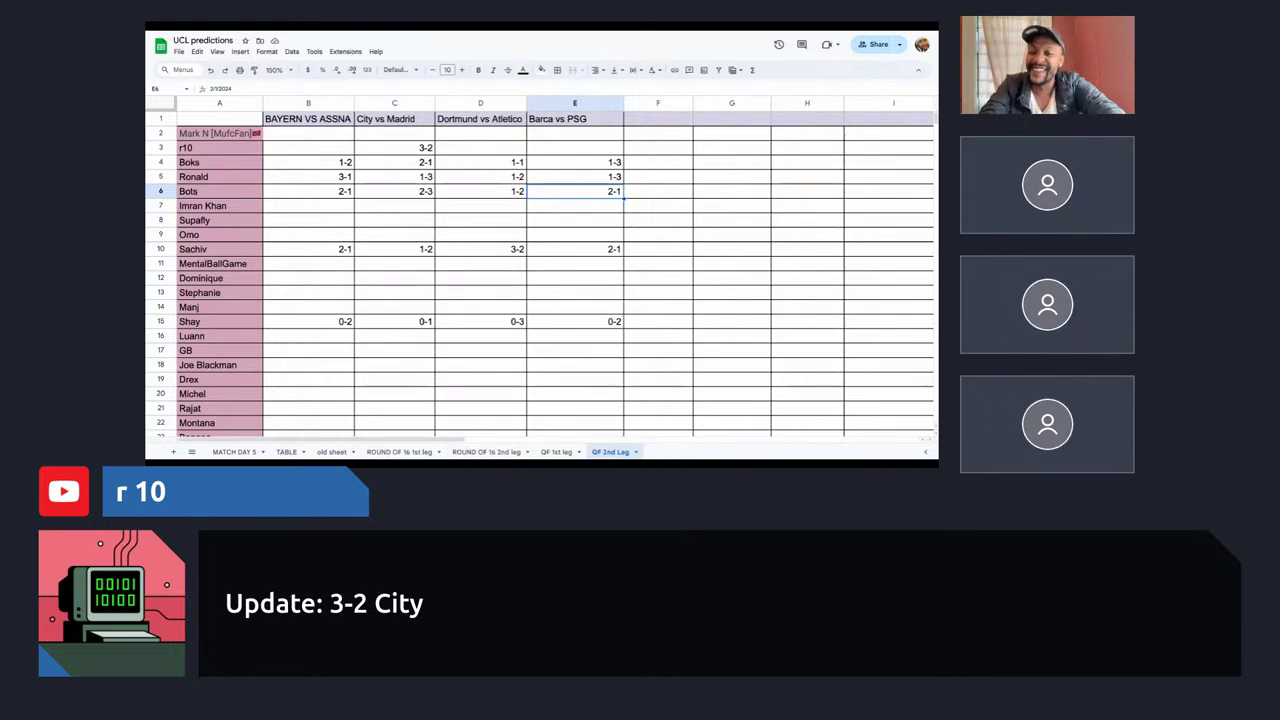
pyautogui.write('2-2')
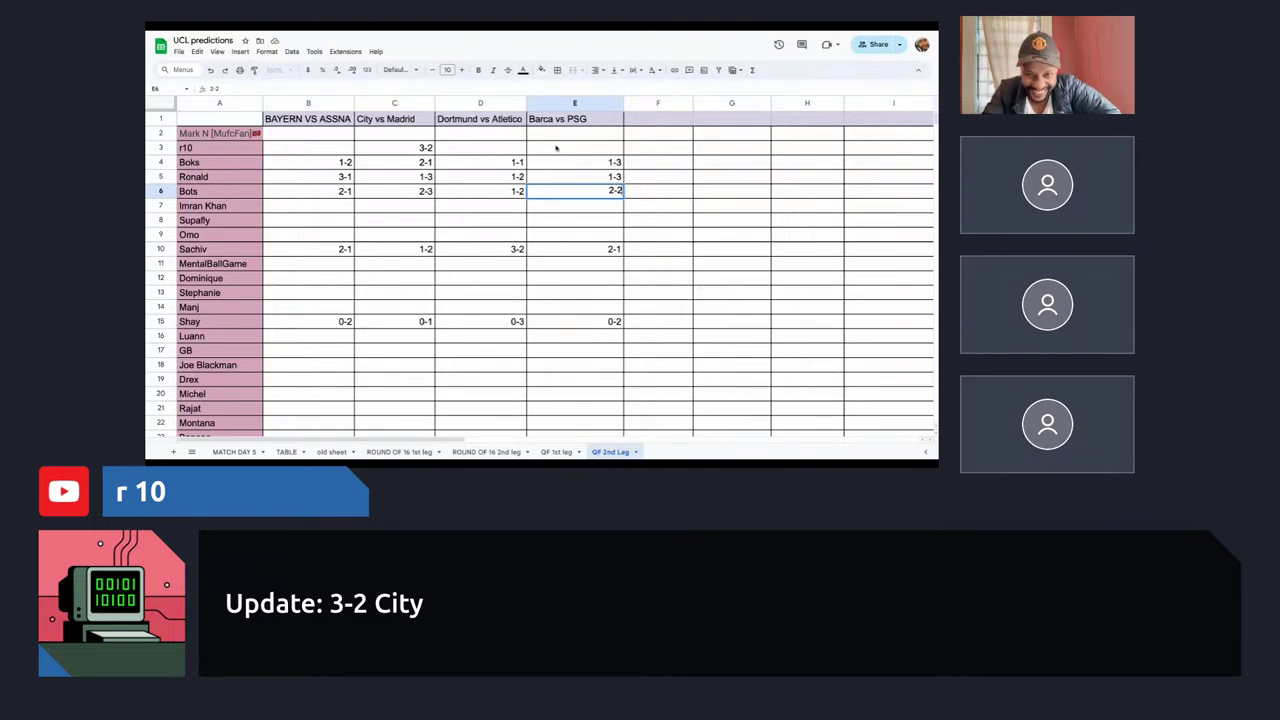
pyautogui.click(556, 148)
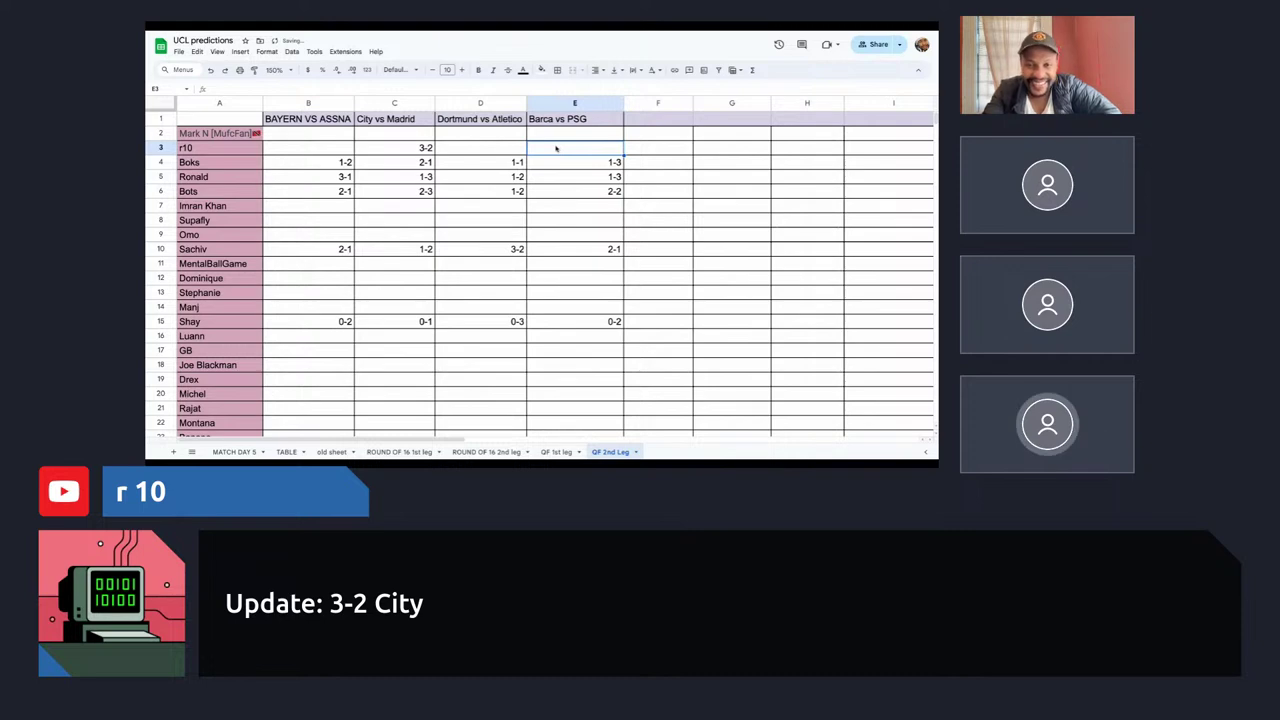
pyautogui.write('3-1')
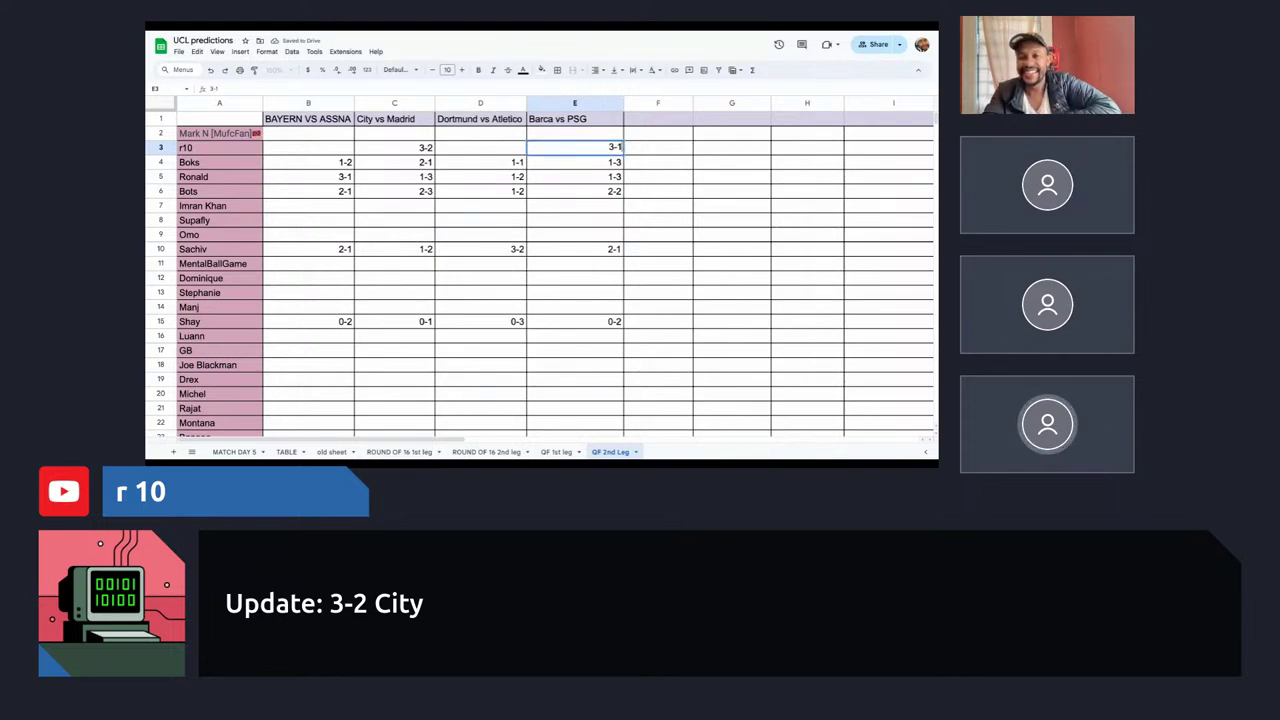
pyautogui.click(591, 195)
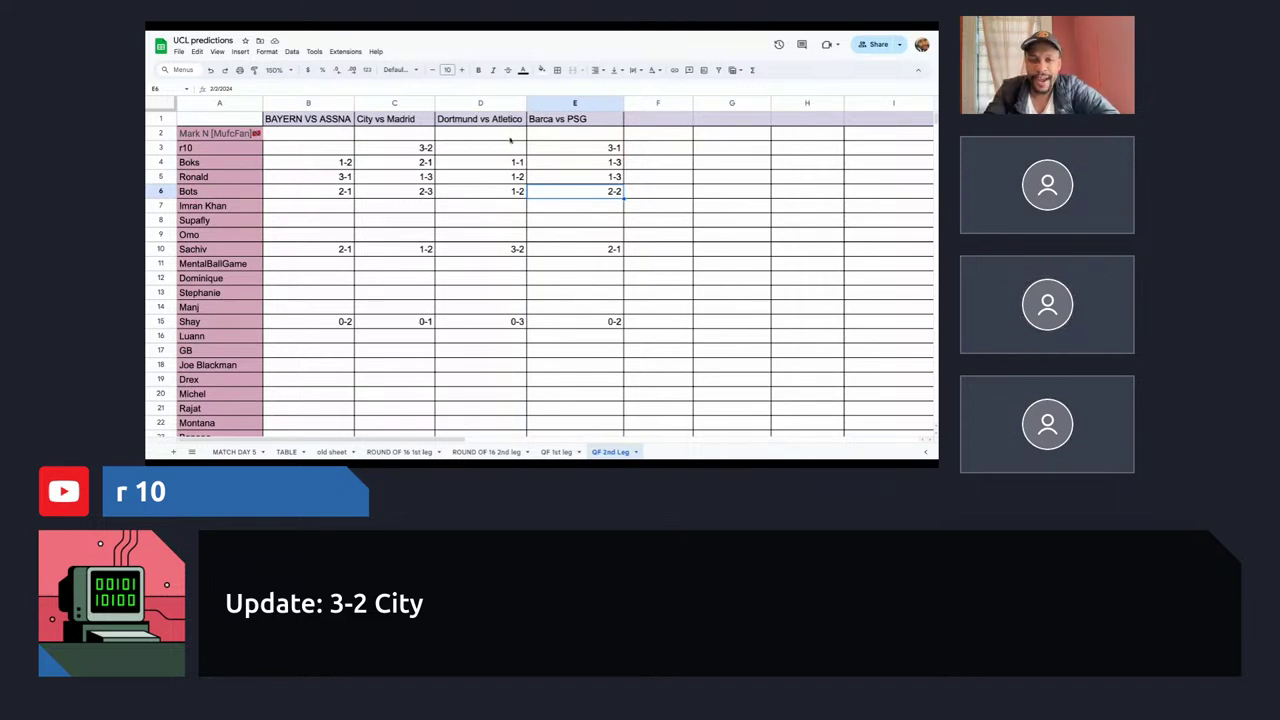
pyautogui.click(508, 148)
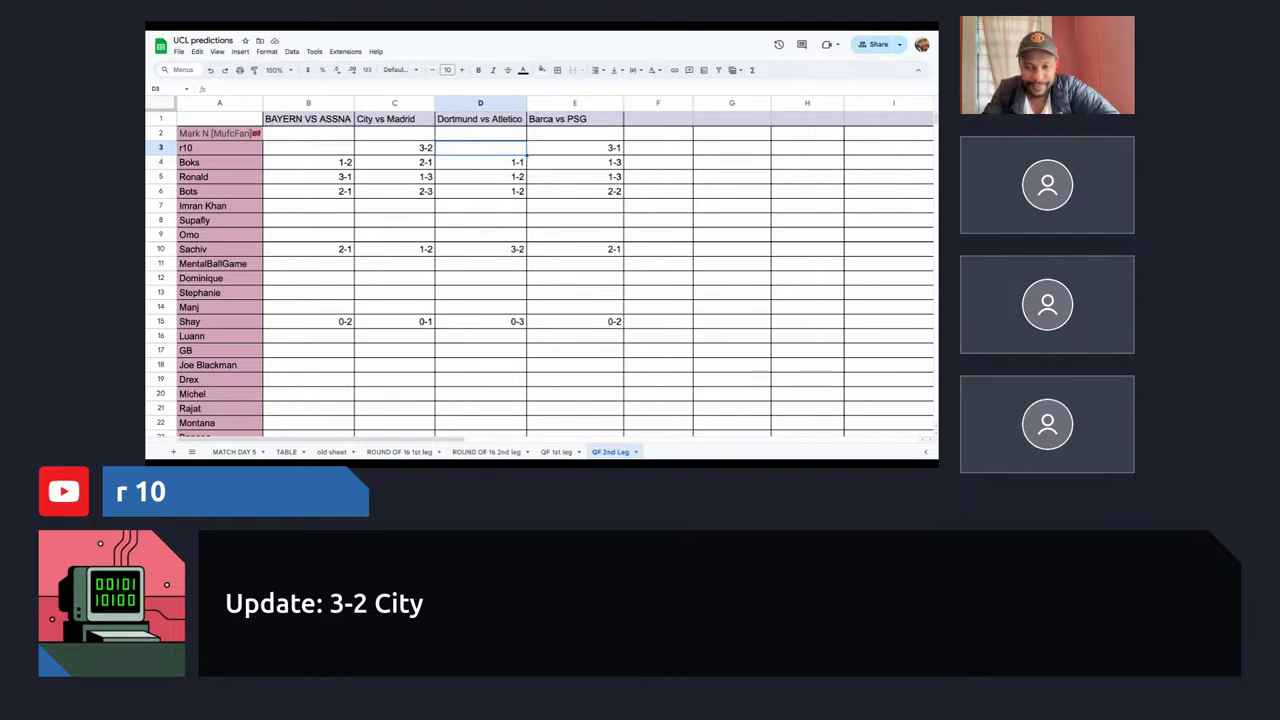
pyautogui.click(565, 253)
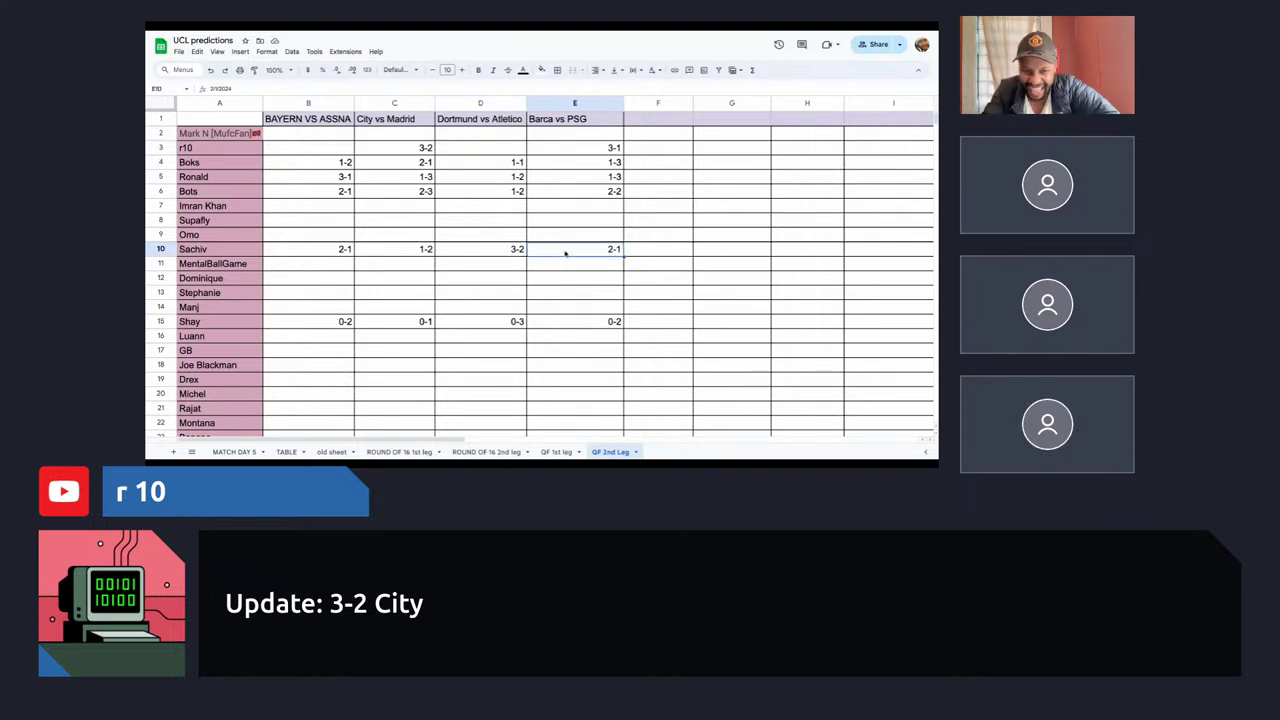
# Move row 15 up to row 7 and row 11 up to row 8, grouping the predictors.
pyautogui.click(216, 325)
pyautogui.click(160, 321)
pyautogui.moveTo(159, 263); pyautogui.dragTo(160, 210)
pyautogui.click(160, 266)
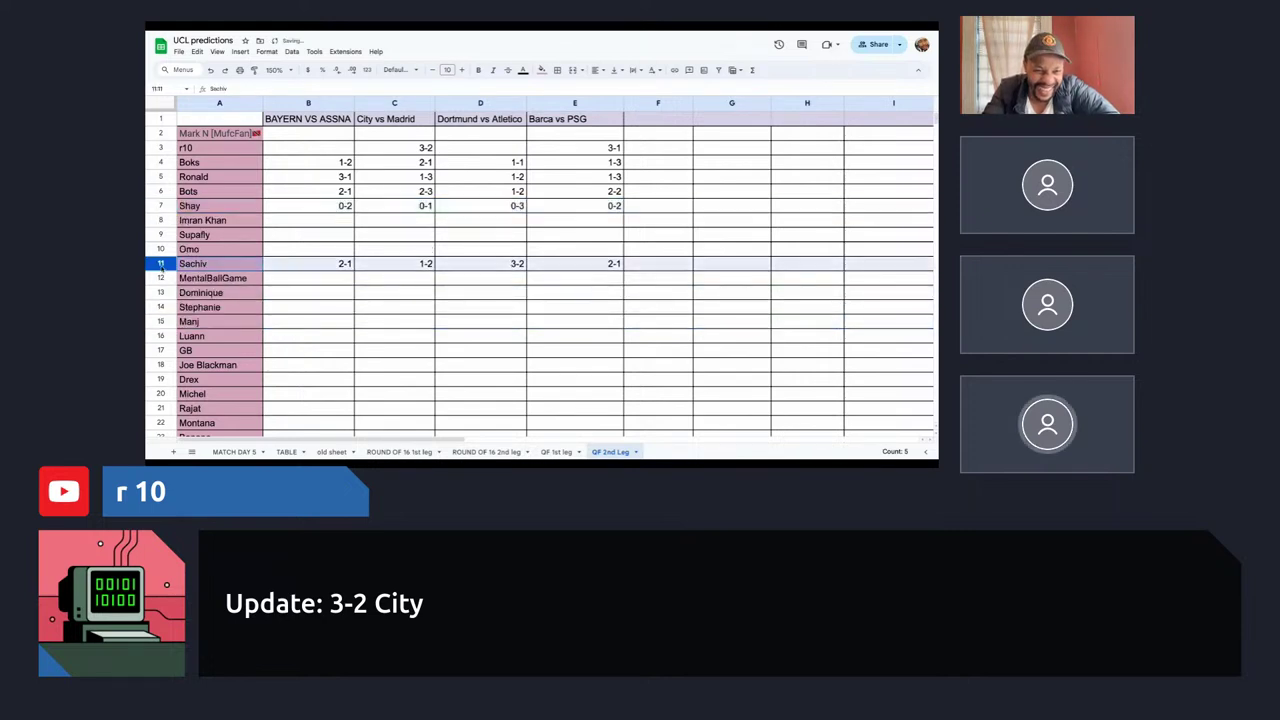
pyautogui.moveTo(160, 266); pyautogui.dragTo(160, 217)
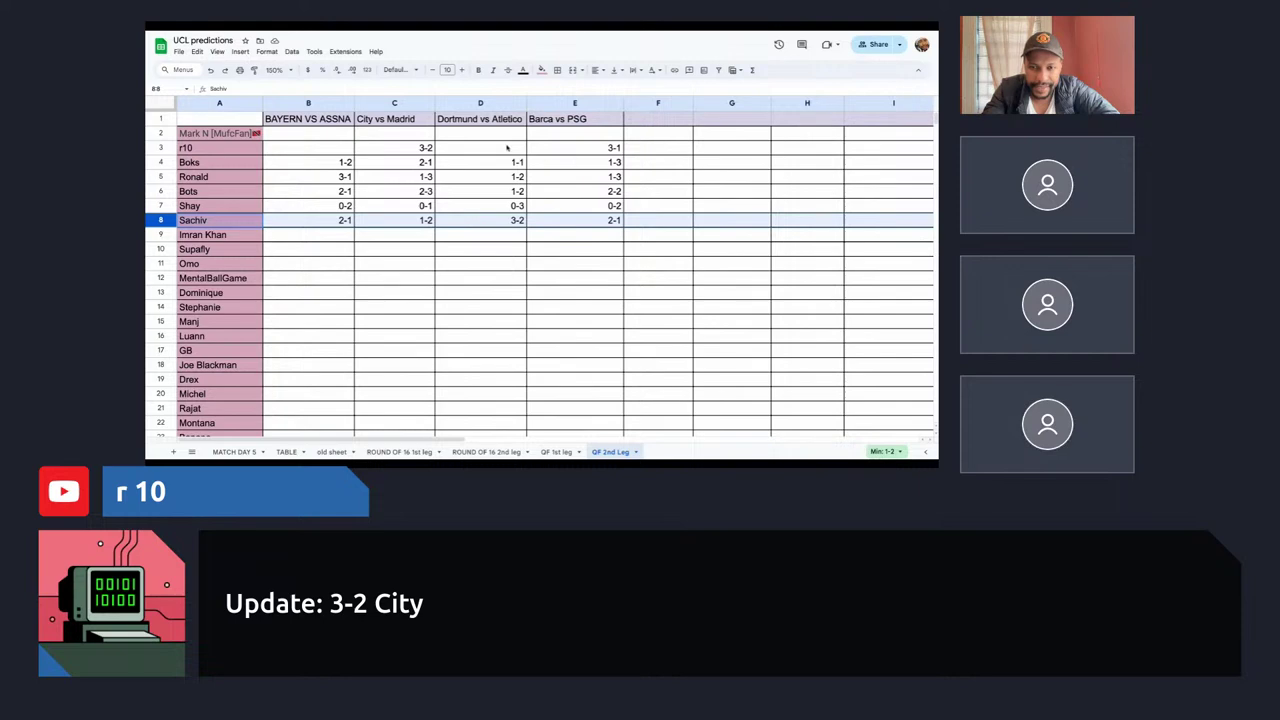
pyautogui.click(615, 147)
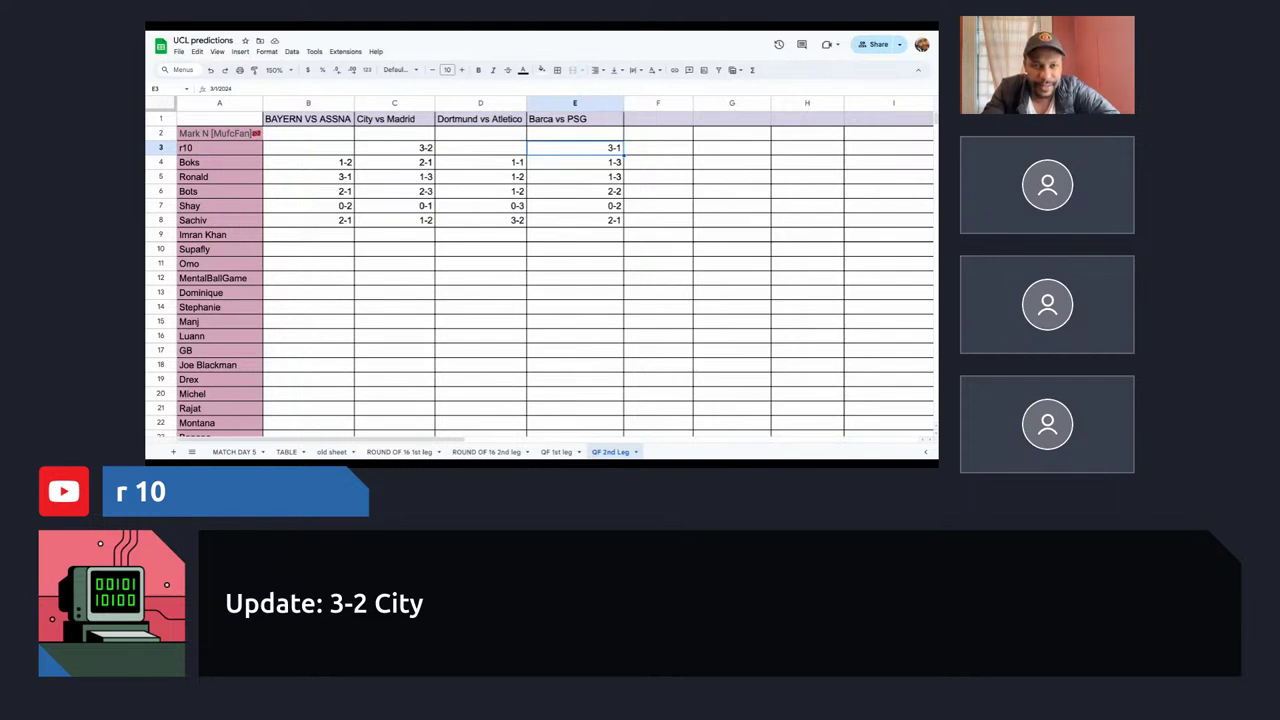
# Enter 1-2 under Dortmund vs Atletico and 3-1 under BAYERN VS ASSNA in row 3.
pyautogui.click(485, 150)
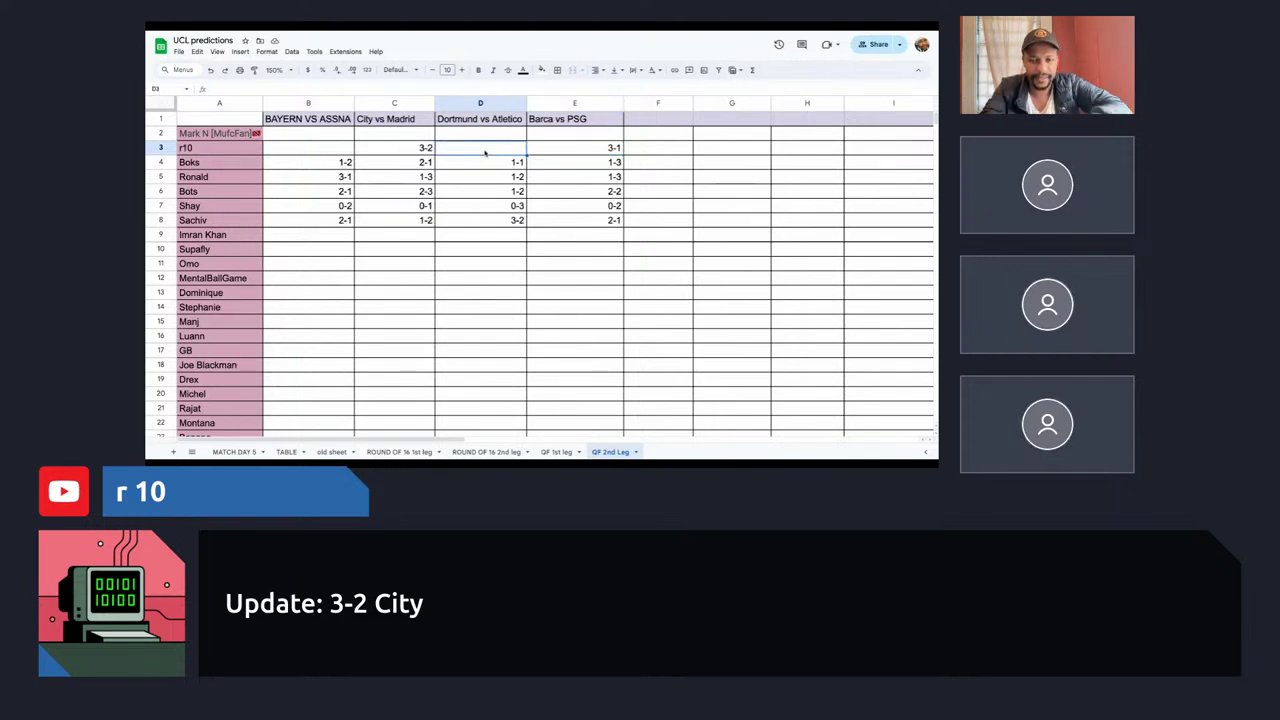
pyautogui.write('1-2')
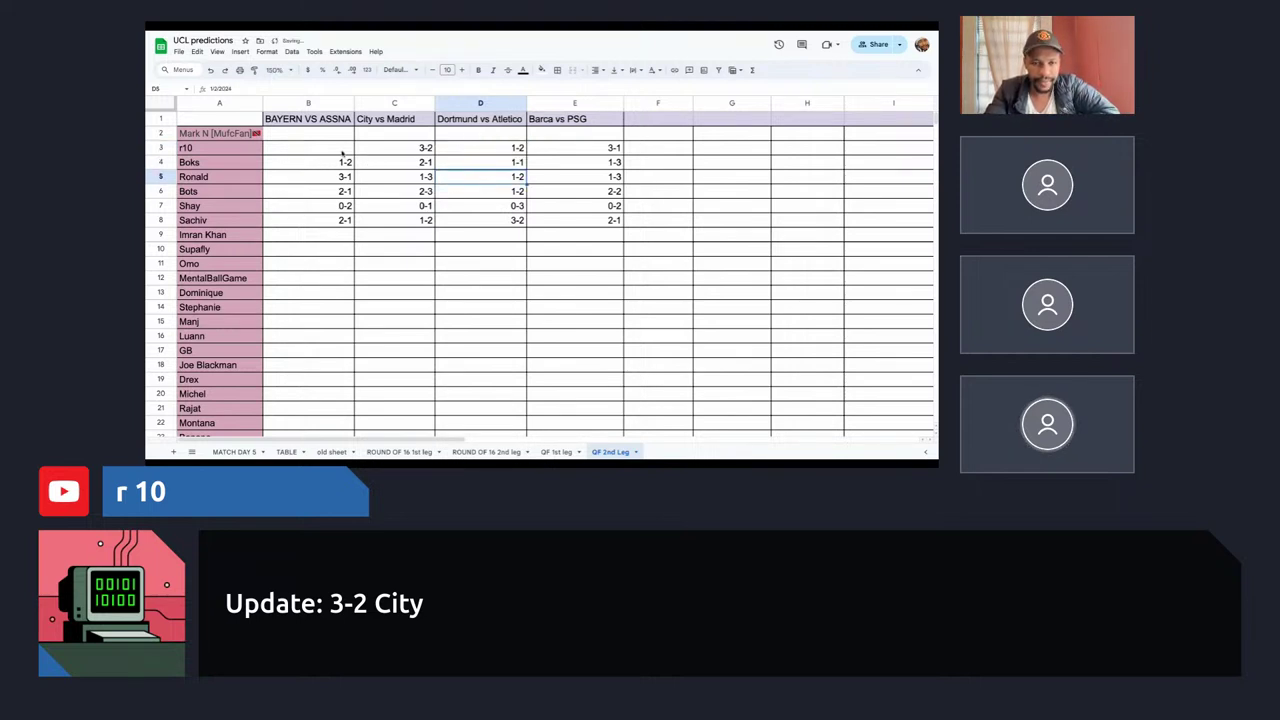
pyautogui.press('Left')
pyautogui.press('Left')
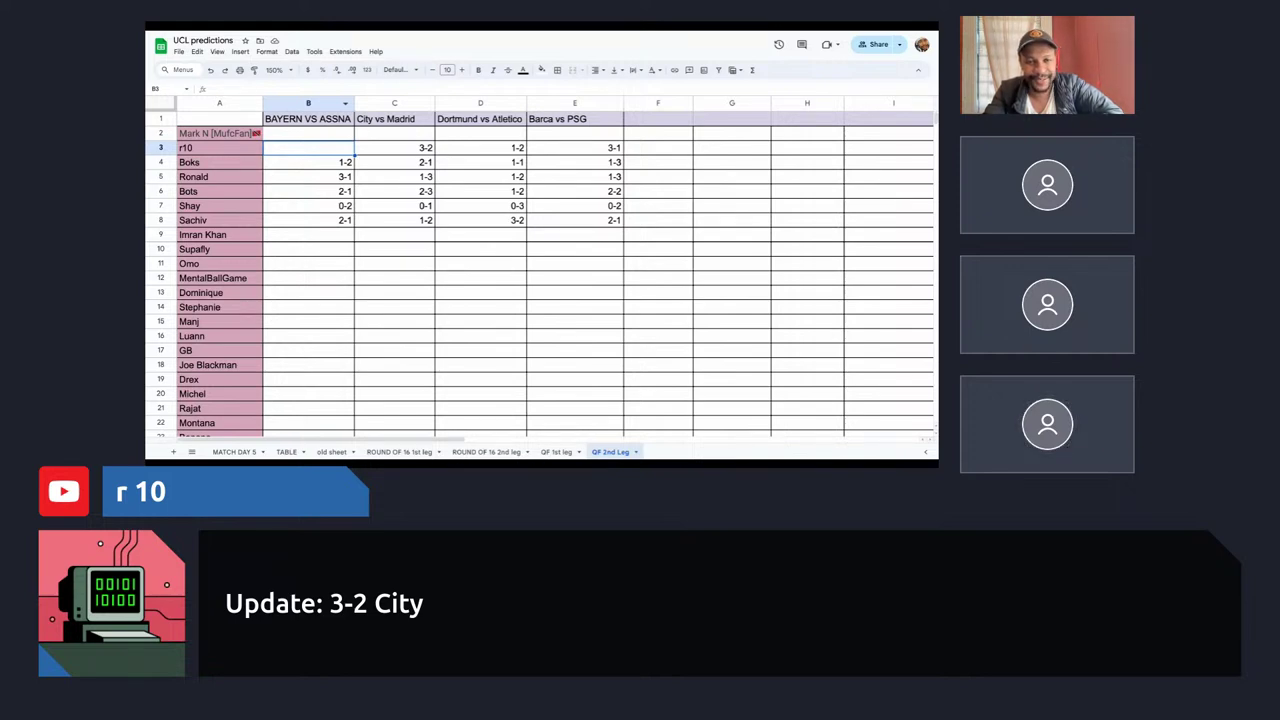
pyautogui.write('3-1')
pyautogui.press('Return')
# Review the other predictors' Dortmund vs Atletico, Barca vs PSG, City vs Madrid and Bayern entries.
pyautogui.click(446, 166)
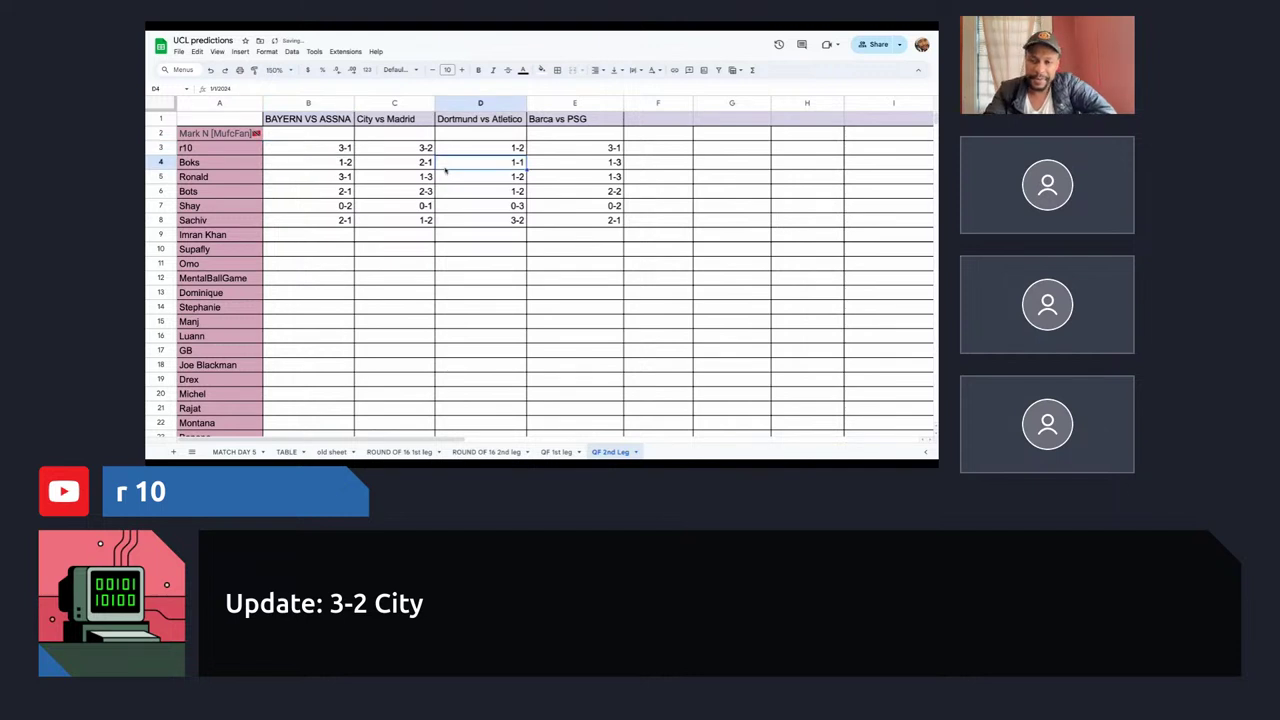
pyautogui.click(606, 166)
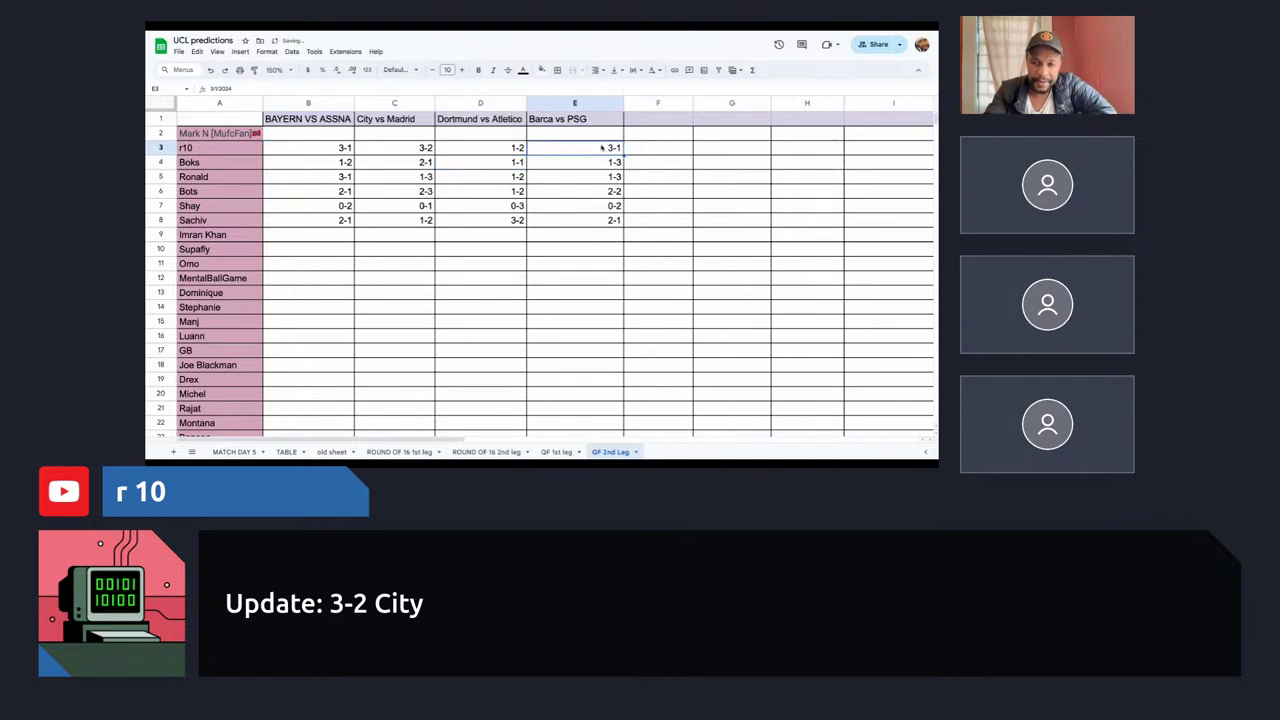
pyautogui.click(601, 222)
pyautogui.click(601, 152)
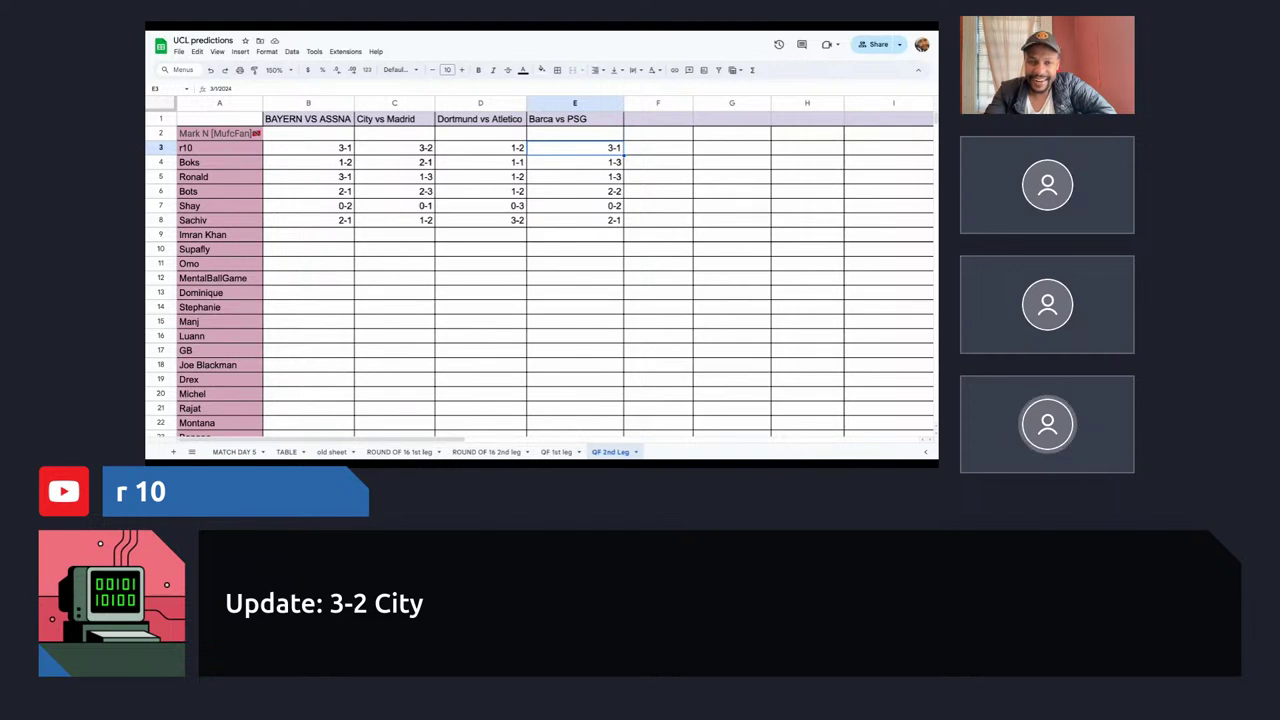
pyautogui.click(562, 196)
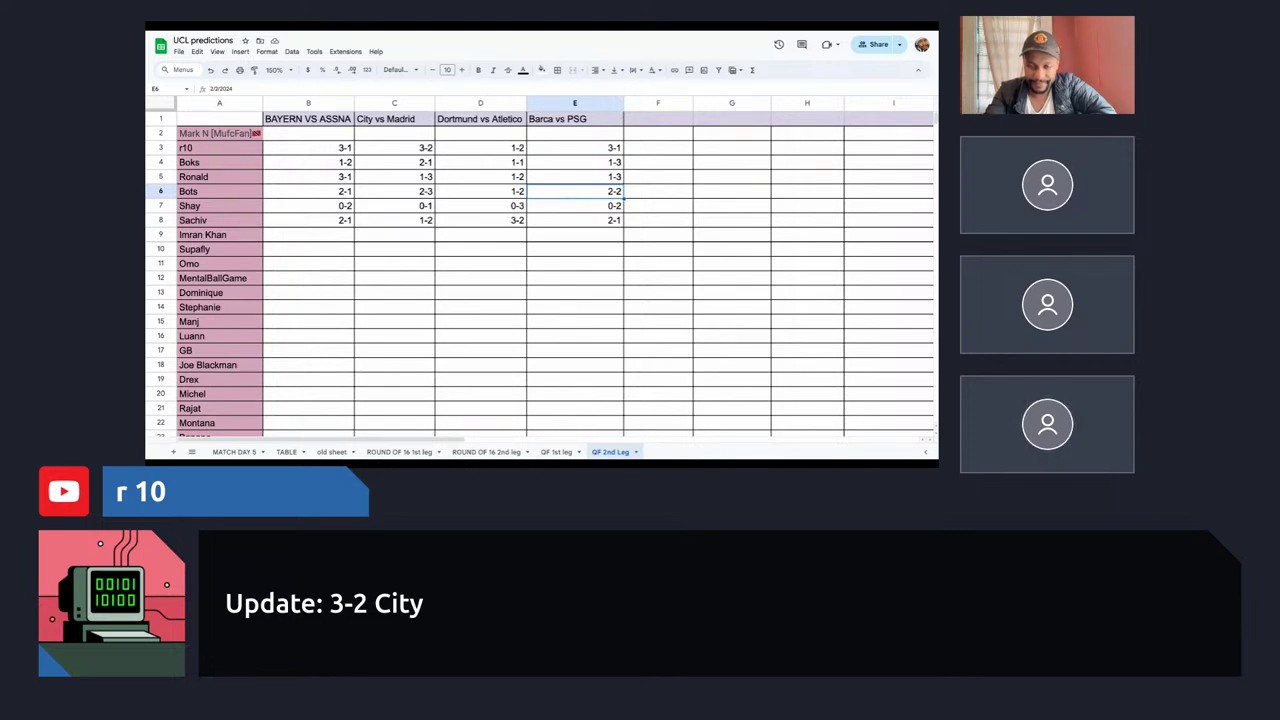
pyautogui.click(418, 193)
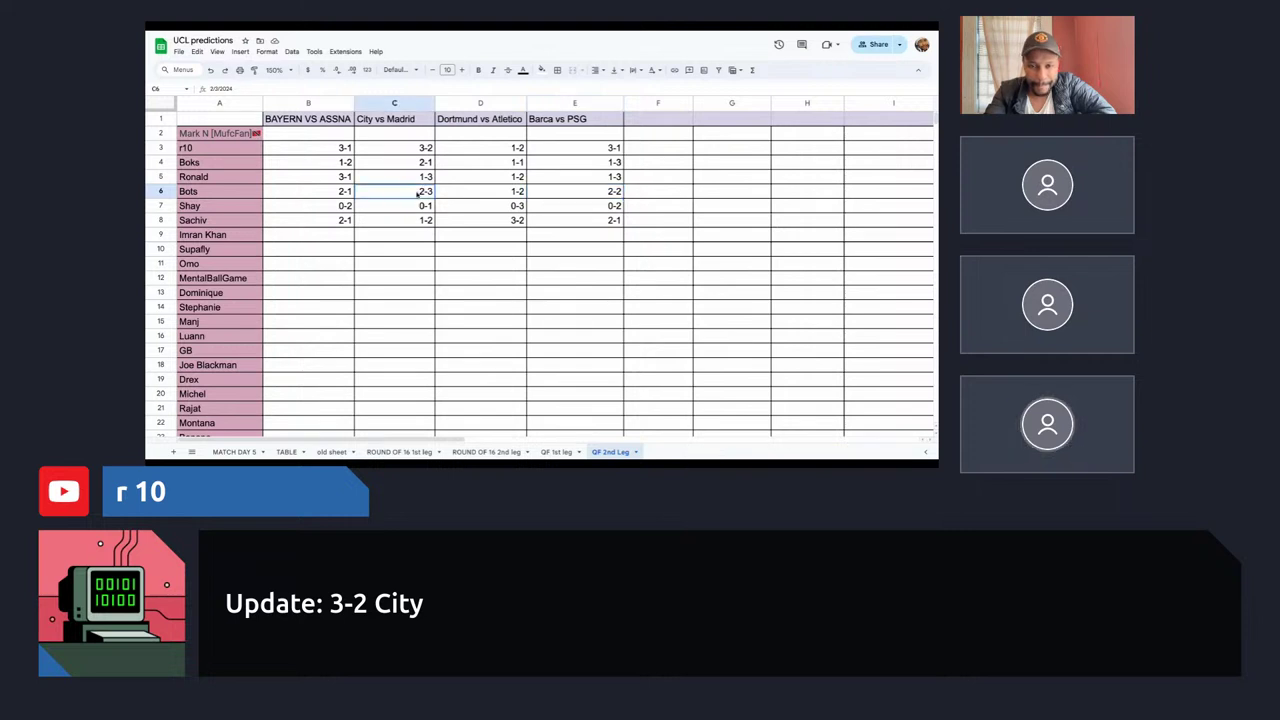
pyautogui.press('Left')
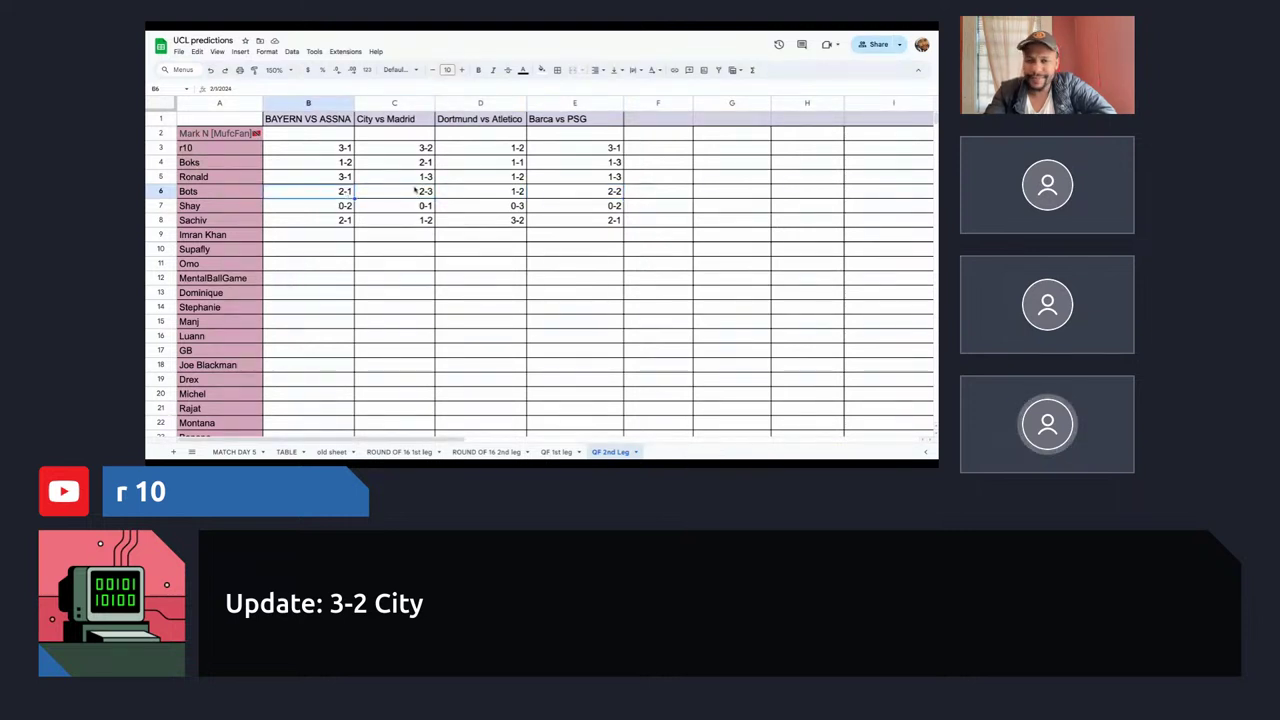
pyautogui.click(415, 192)
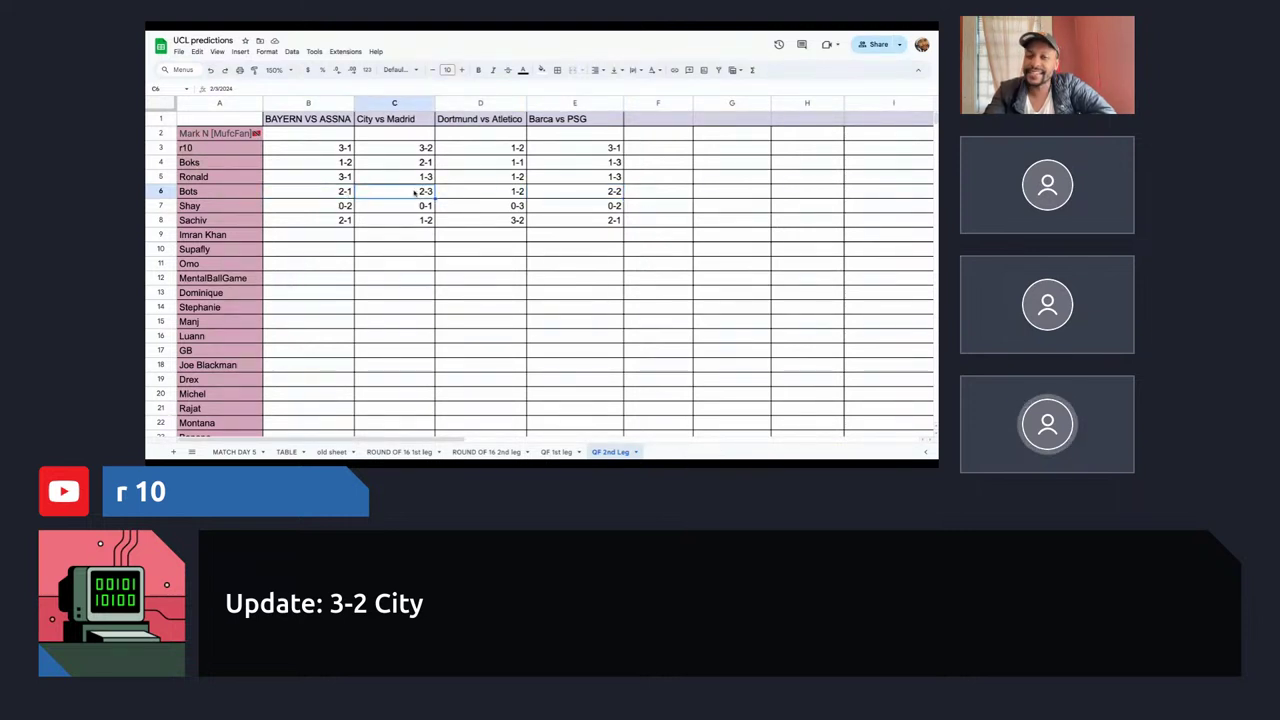
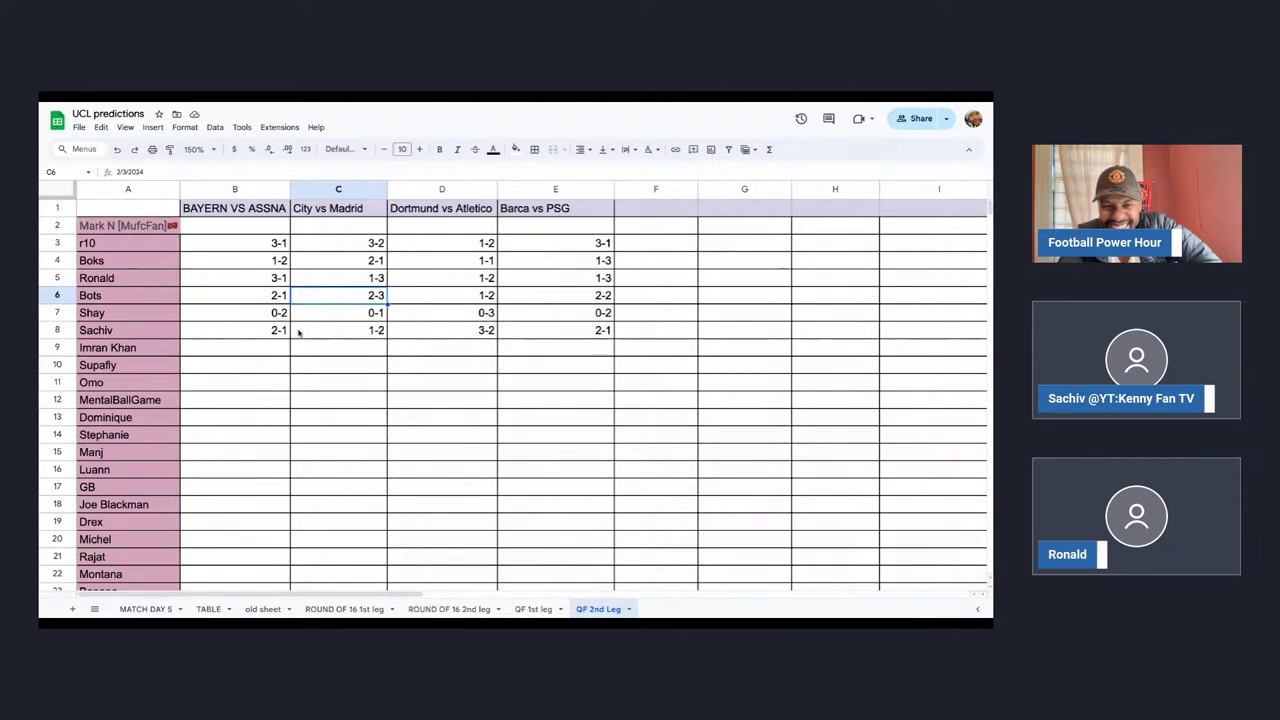
# Insert a new blank row 9 for the new participant's entry.
pyautogui.click(320, 347)
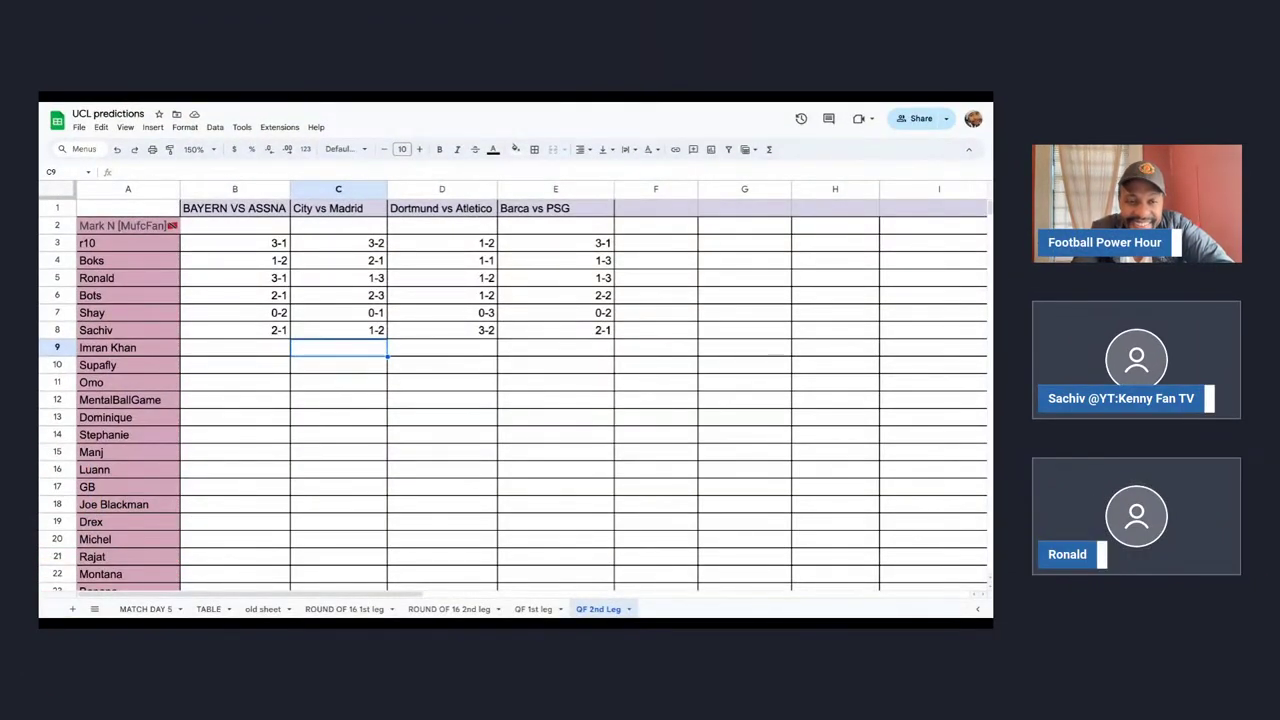
pyautogui.scroll(-5, 138, 426)
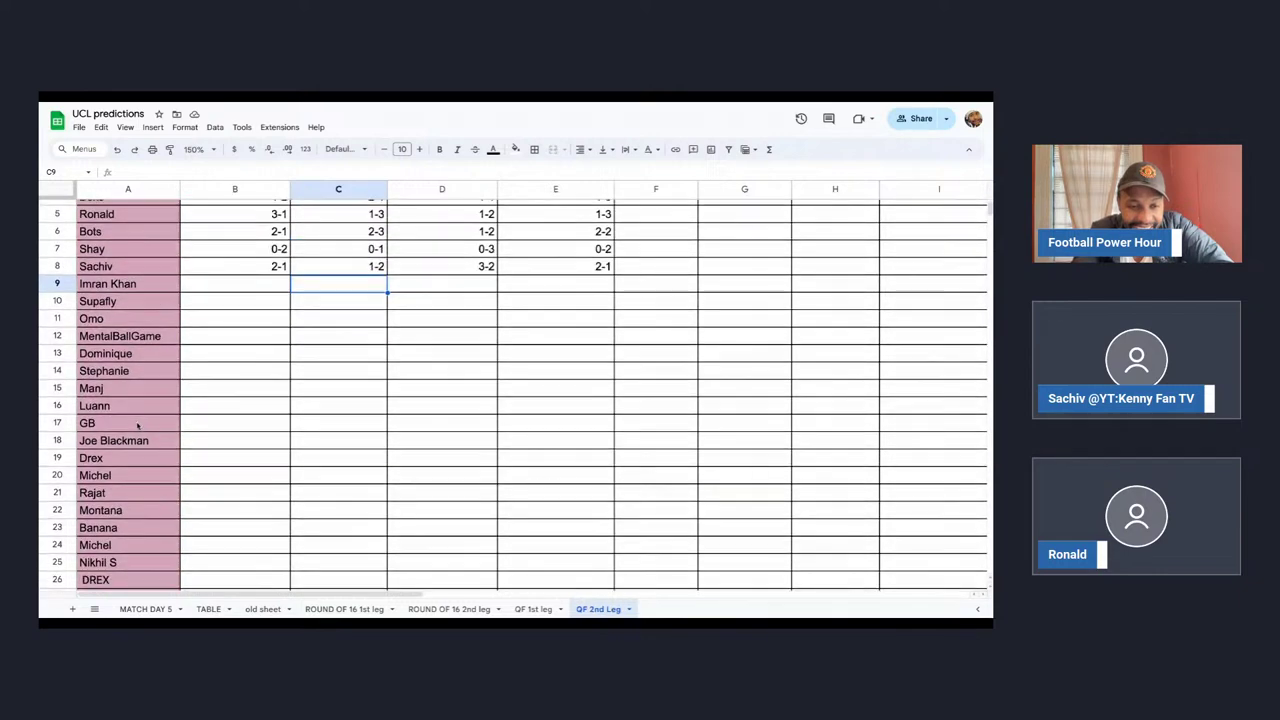
pyautogui.scroll(5, 138, 426)
pyautogui.click(186, 334)
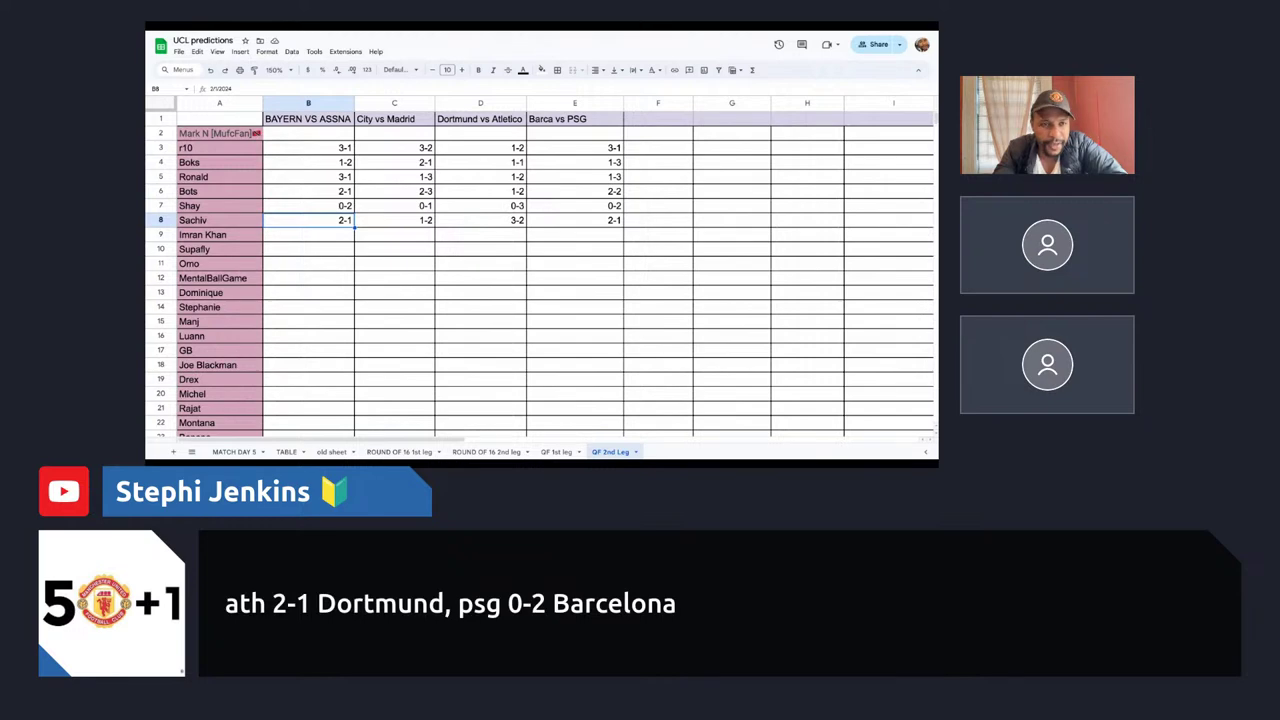
pyautogui.scroll(-3, 214, 231)
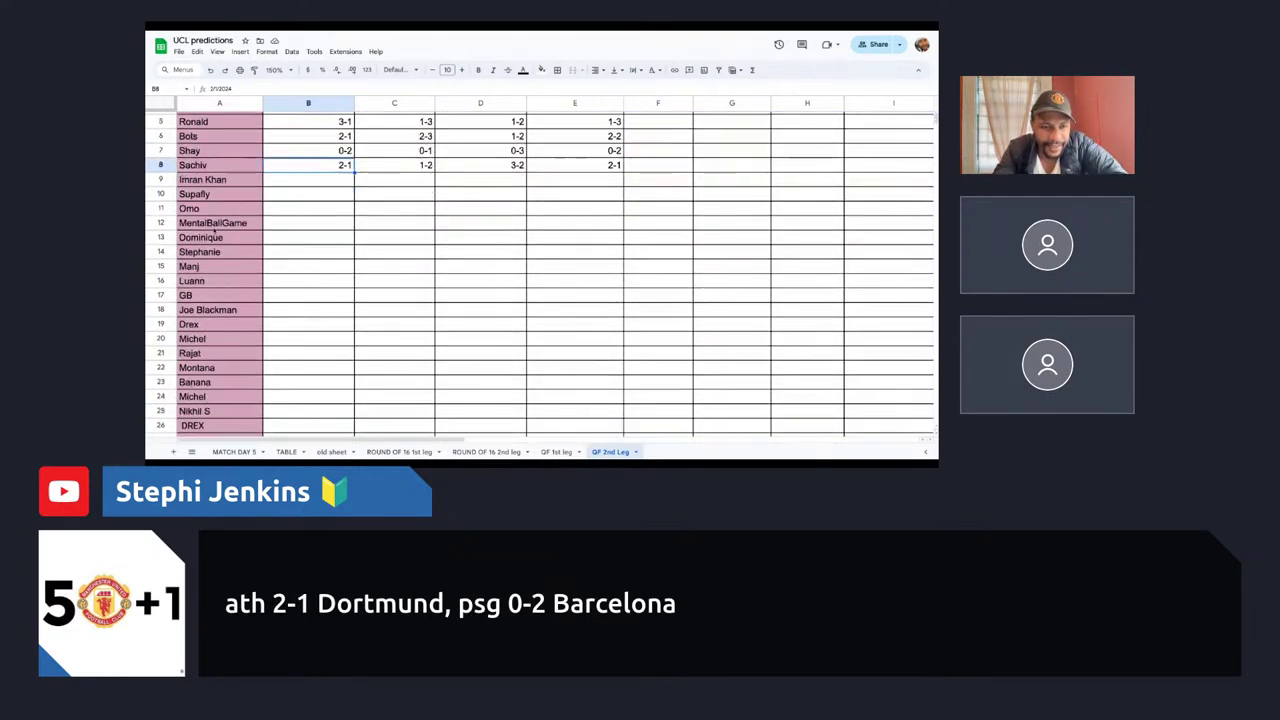
pyautogui.scroll(-4, 214, 231)
pyautogui.scroll(6, 214, 231)
pyautogui.click(200, 235)
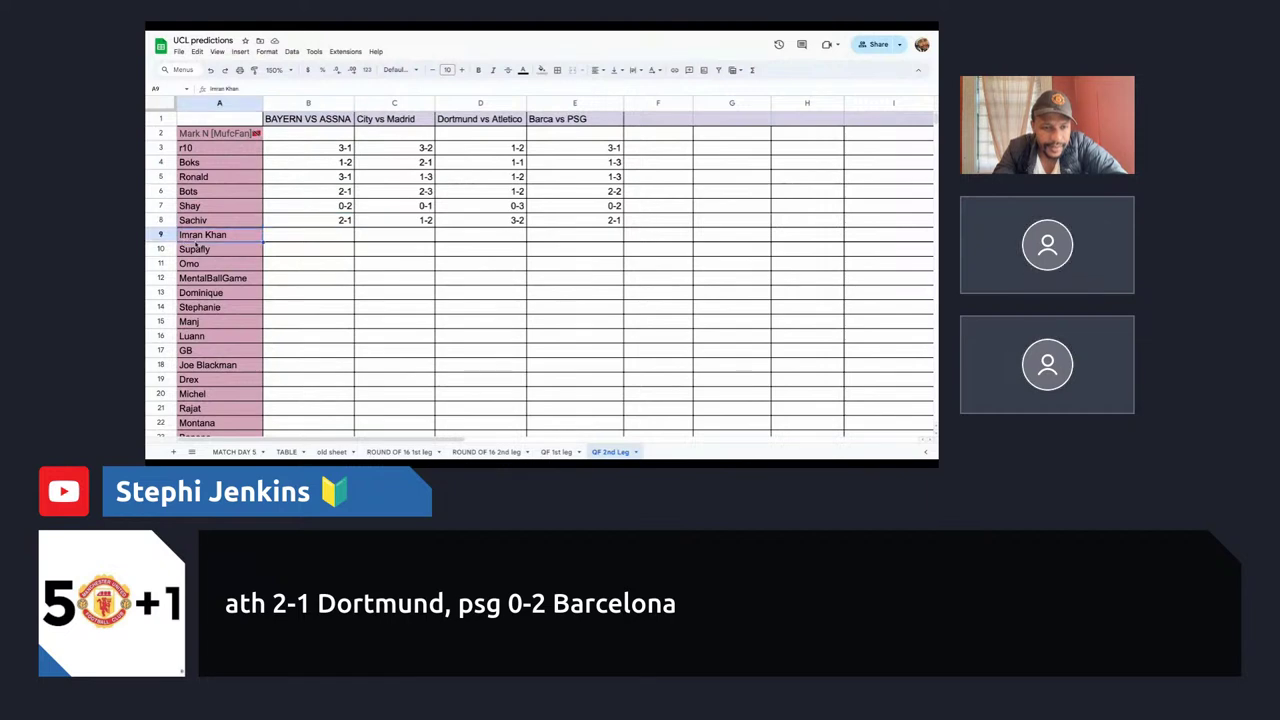
pyautogui.rightClick(161, 235)
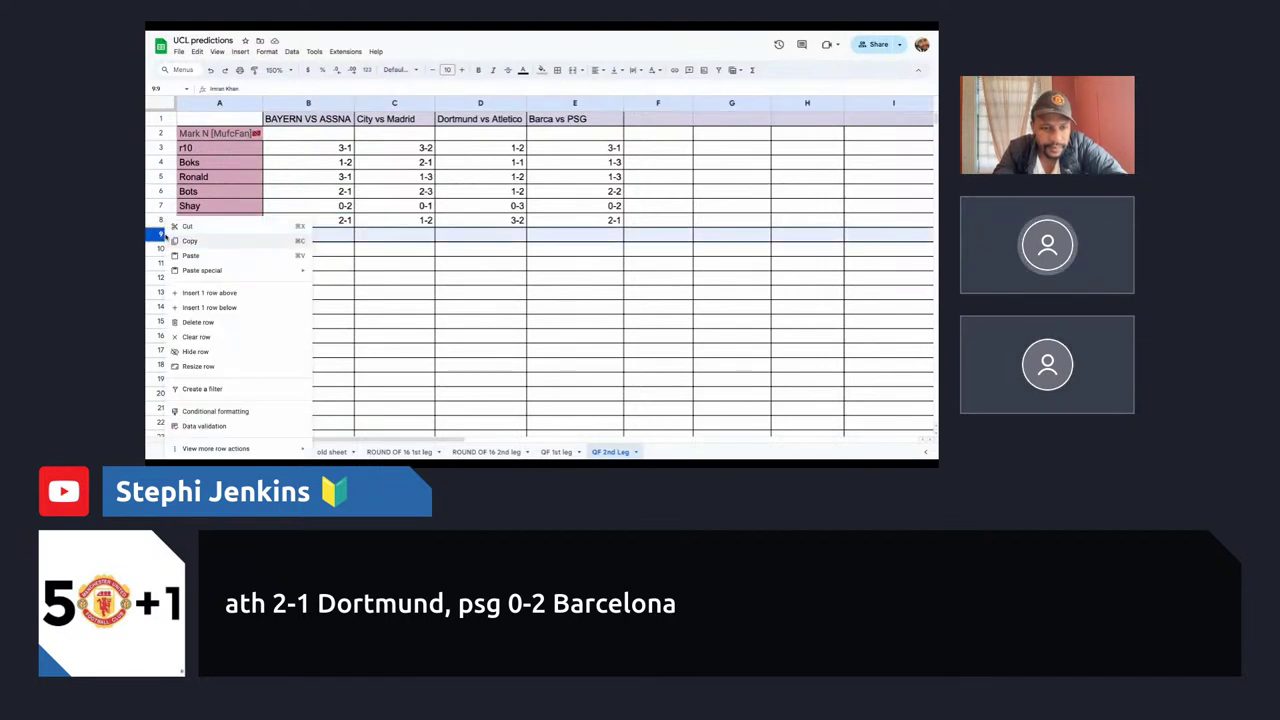
pyautogui.click(229, 294)
pyautogui.click(308, 240)
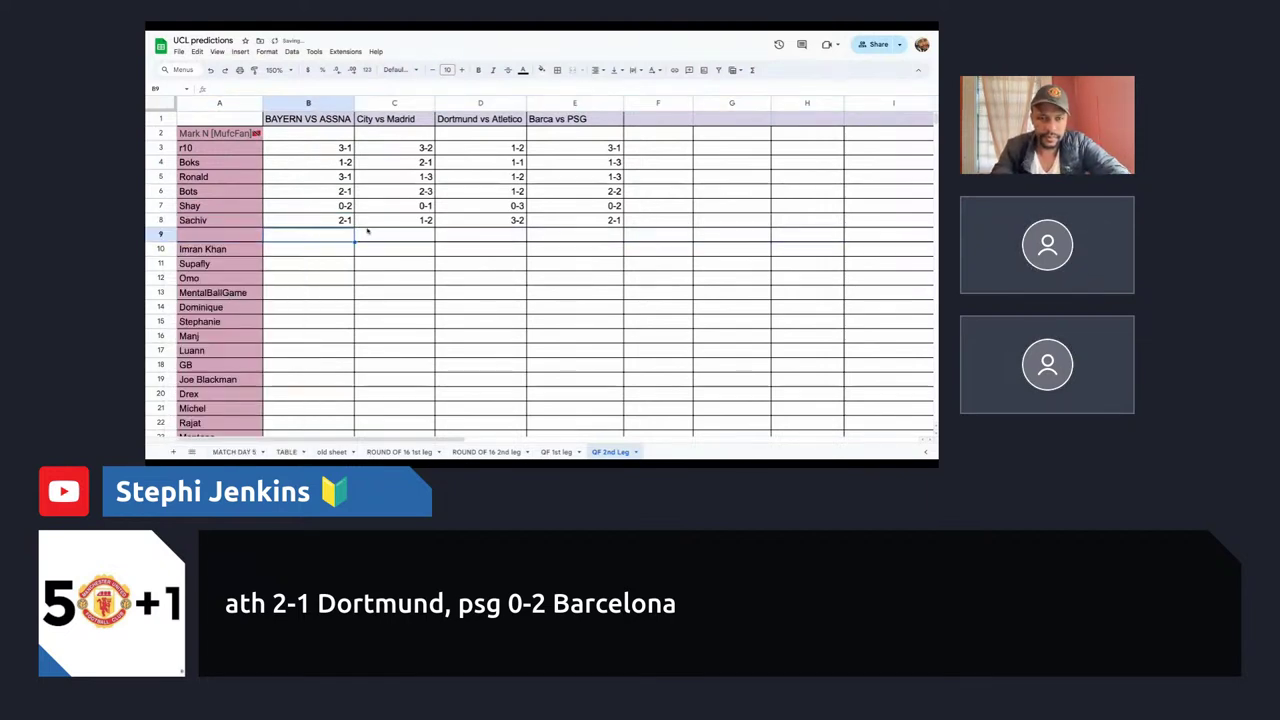
# Enter 1-2 in D9 and 2-0 in E9, then start typing the participant's name in A9.
pyautogui.click(492, 239)
pyautogui.write('1')
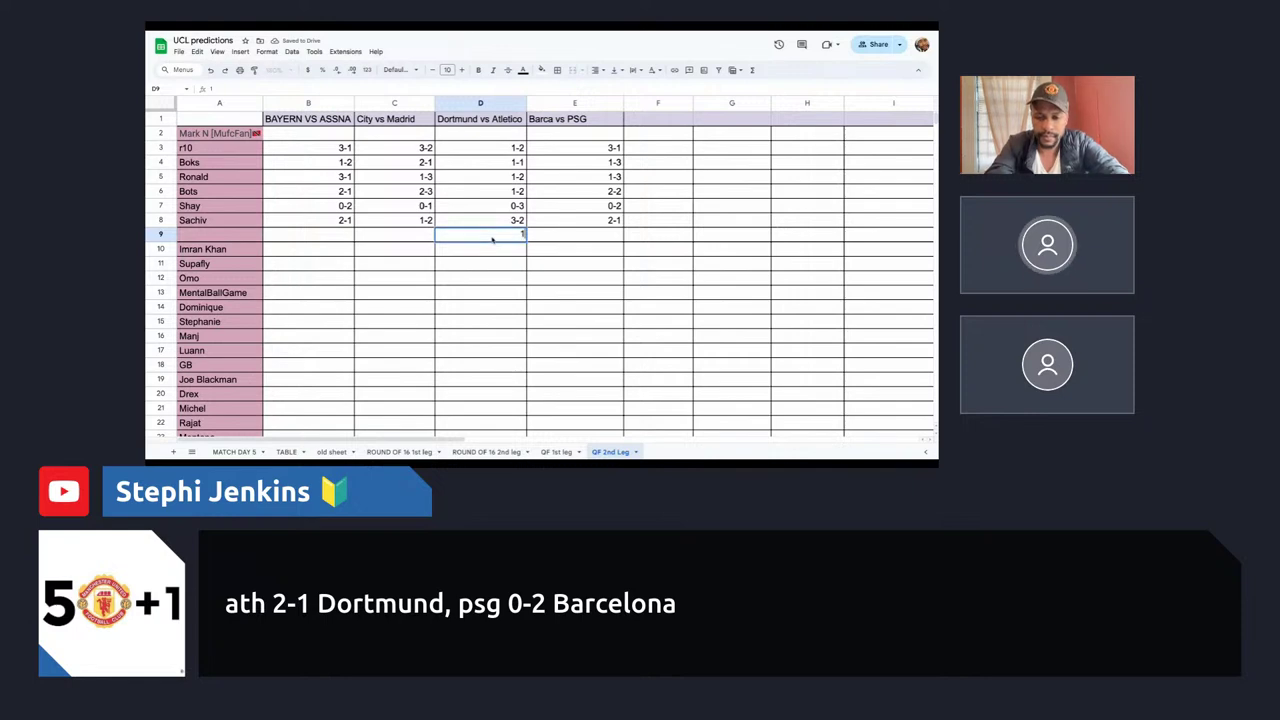
pyautogui.write('-2')
pyautogui.click(570, 234)
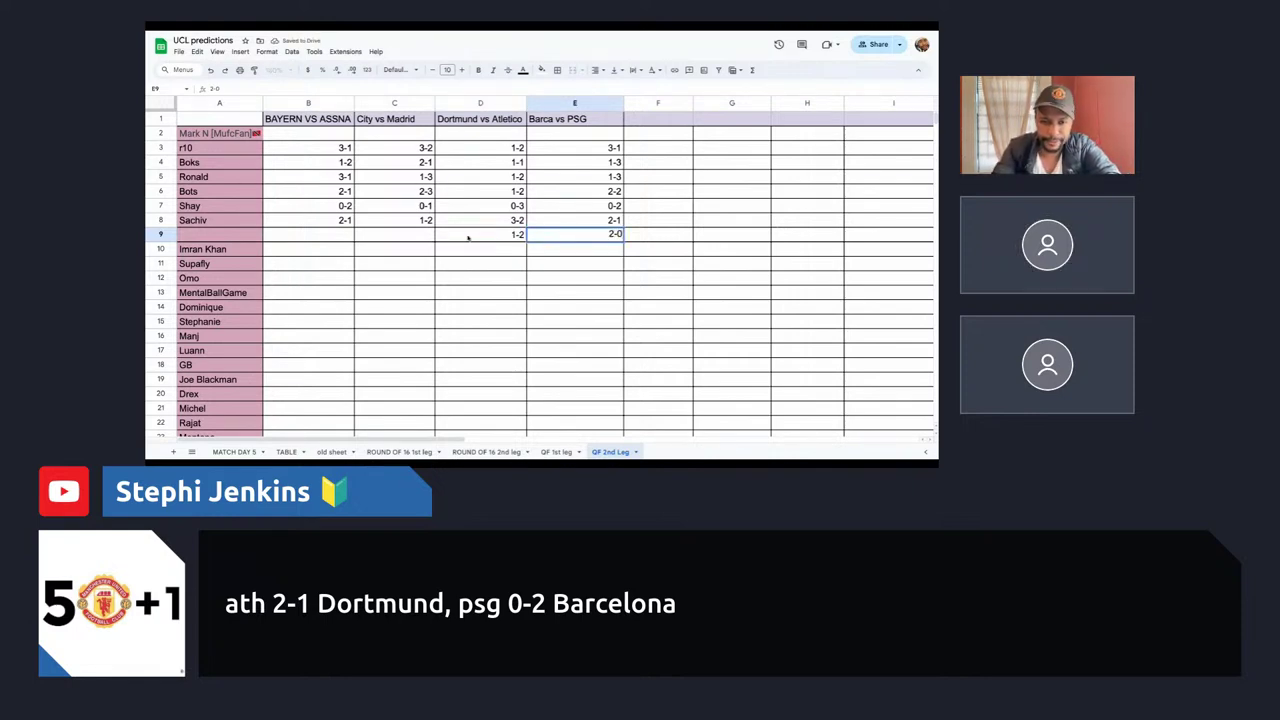
pyautogui.click(400, 237)
pyautogui.click(193, 237)
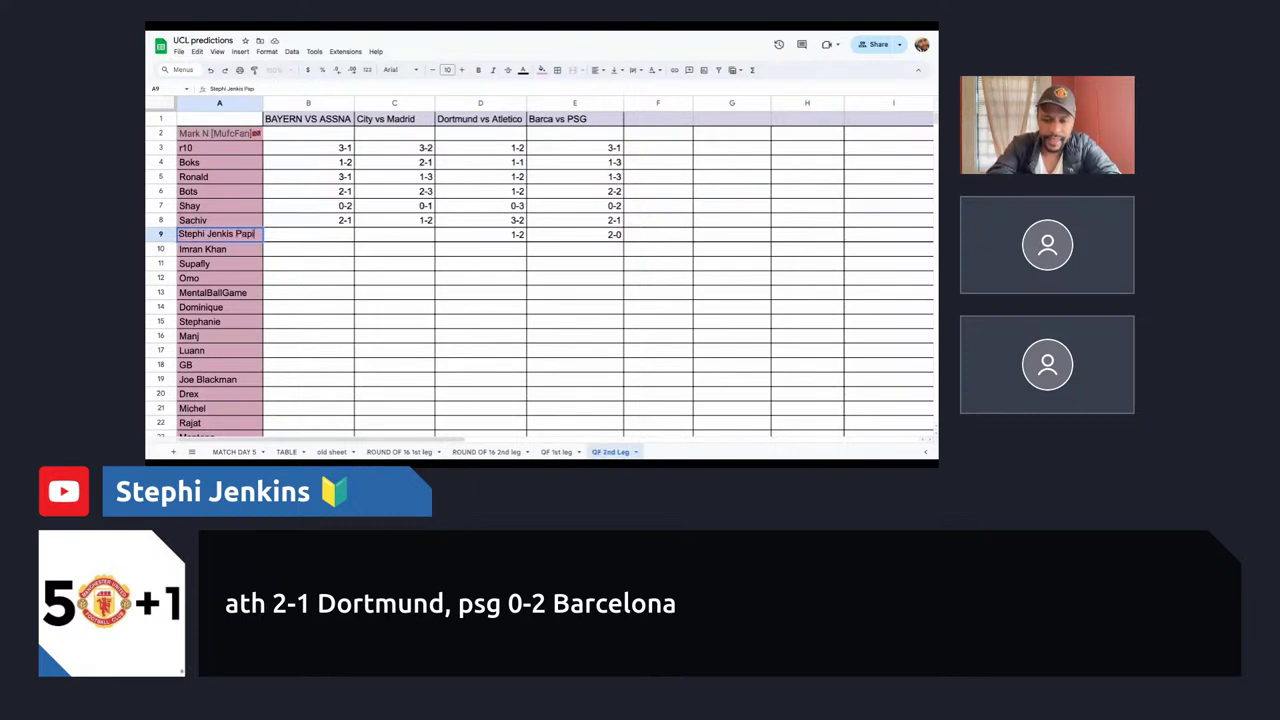
# Finish the participant's name in A9, then enter 1-2 in B9 and 2-1 in C9.
pyautogui.click(306, 248)
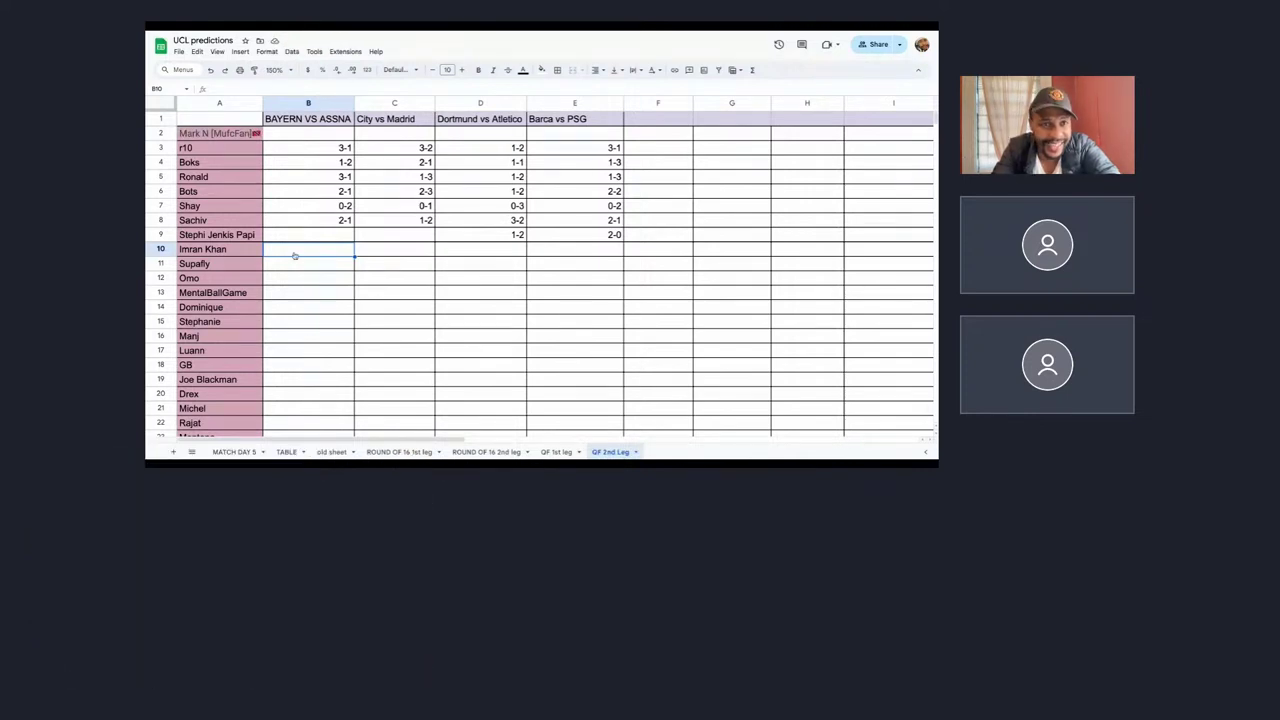
pyautogui.click(310, 237)
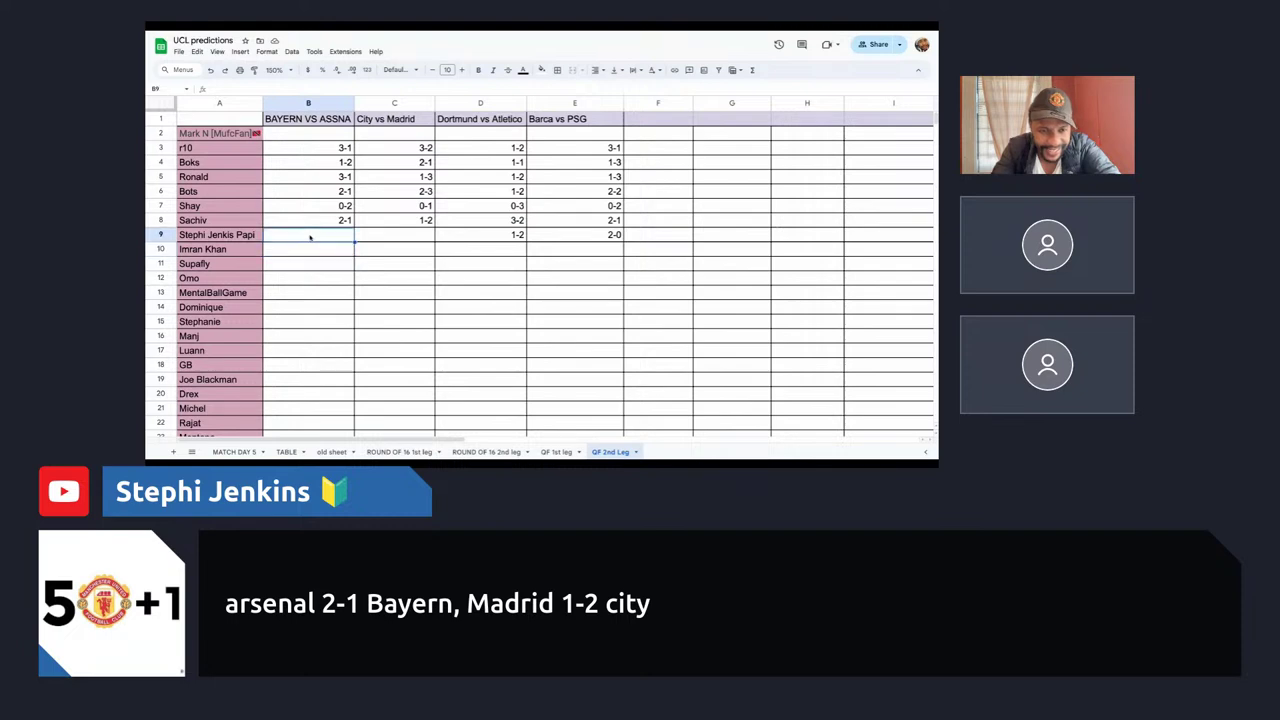
pyautogui.click(394, 238)
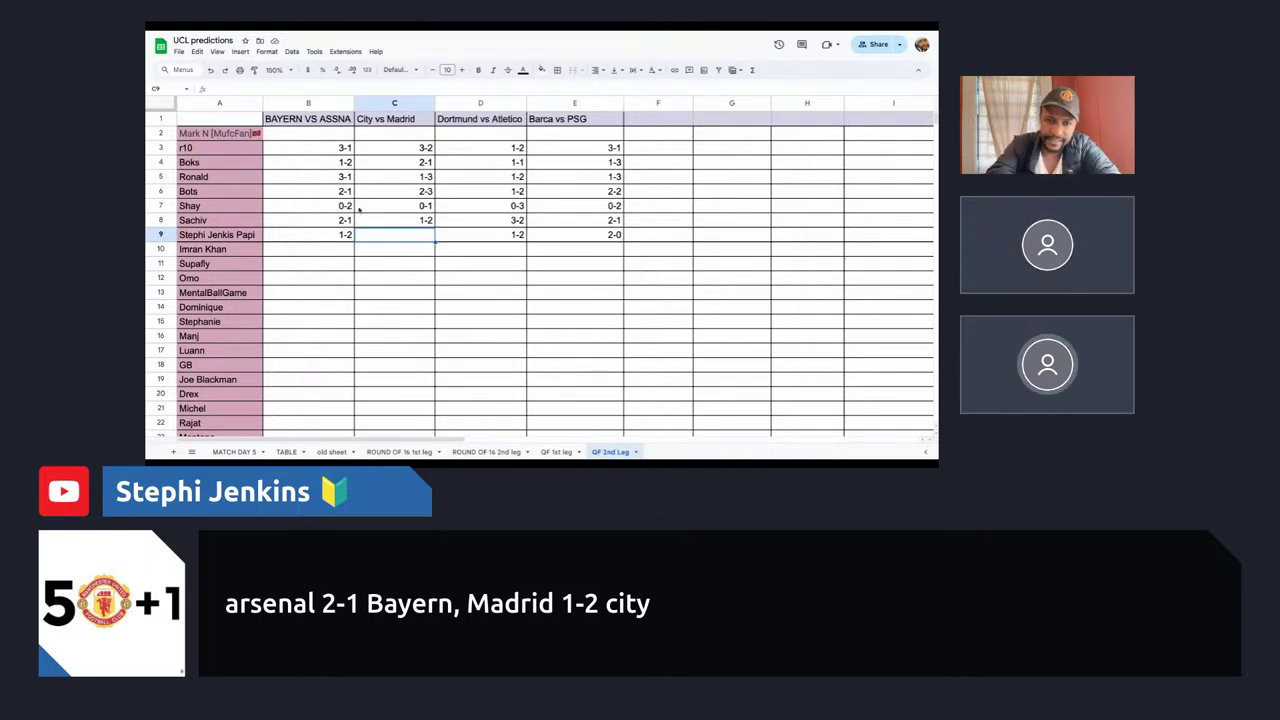
pyautogui.write('-1')
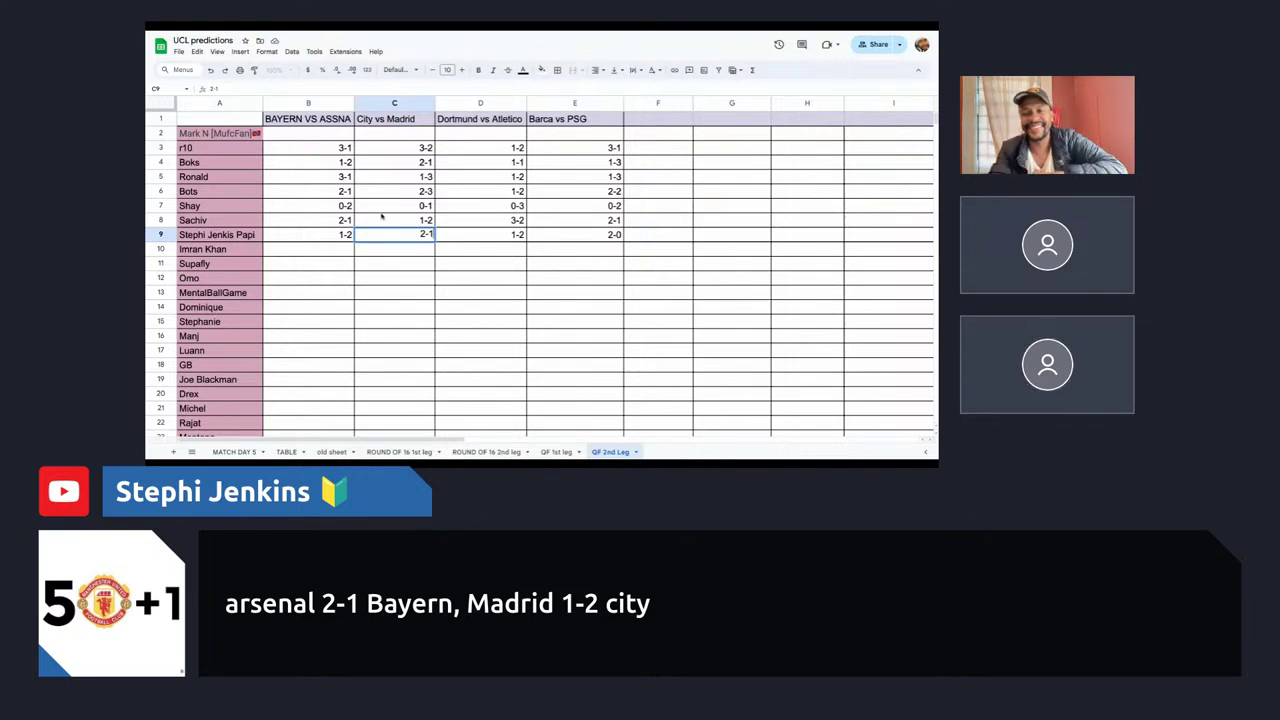
pyautogui.click(550, 266)
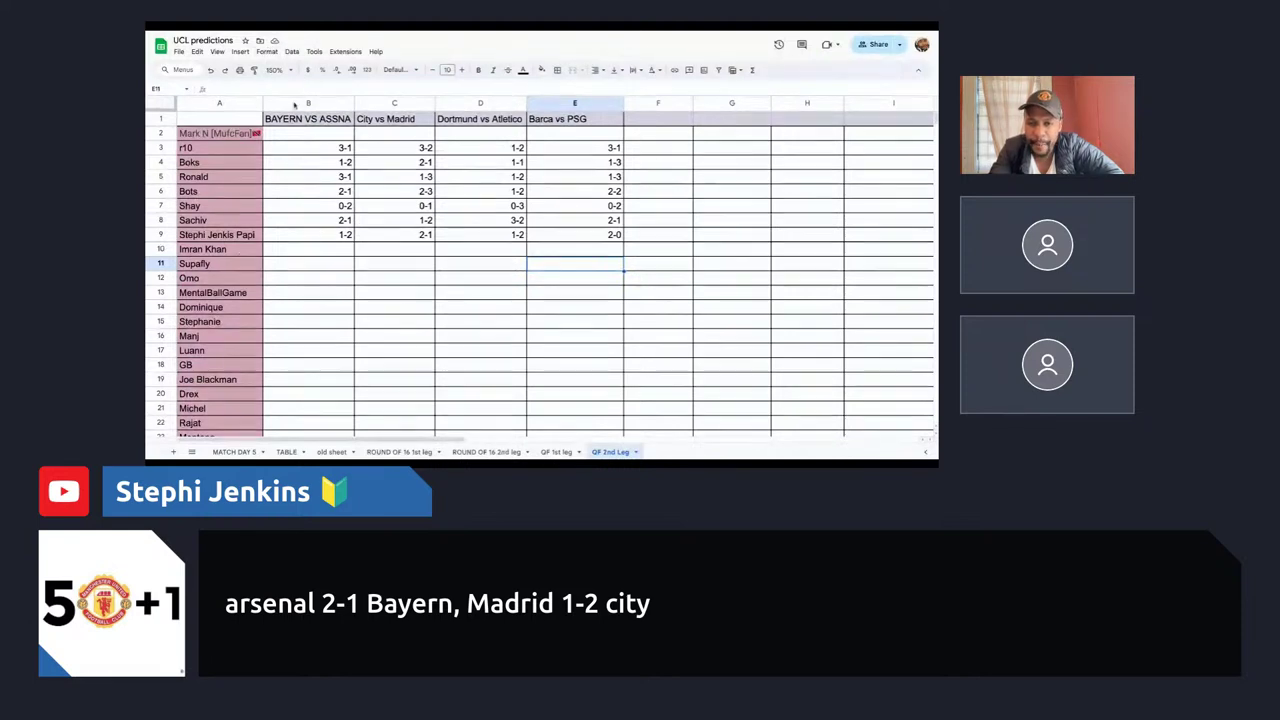
pyautogui.moveTo(321, 147); pyautogui.dragTo(610, 261)
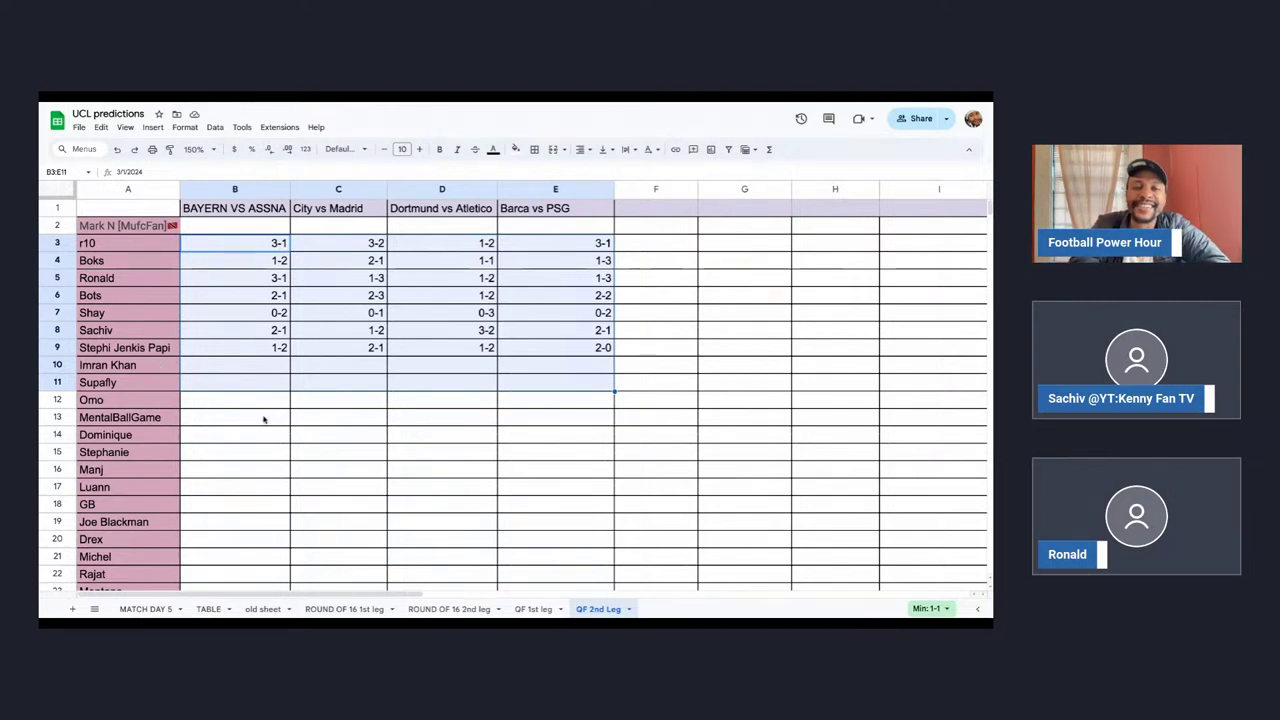
pyautogui.click(228, 355)
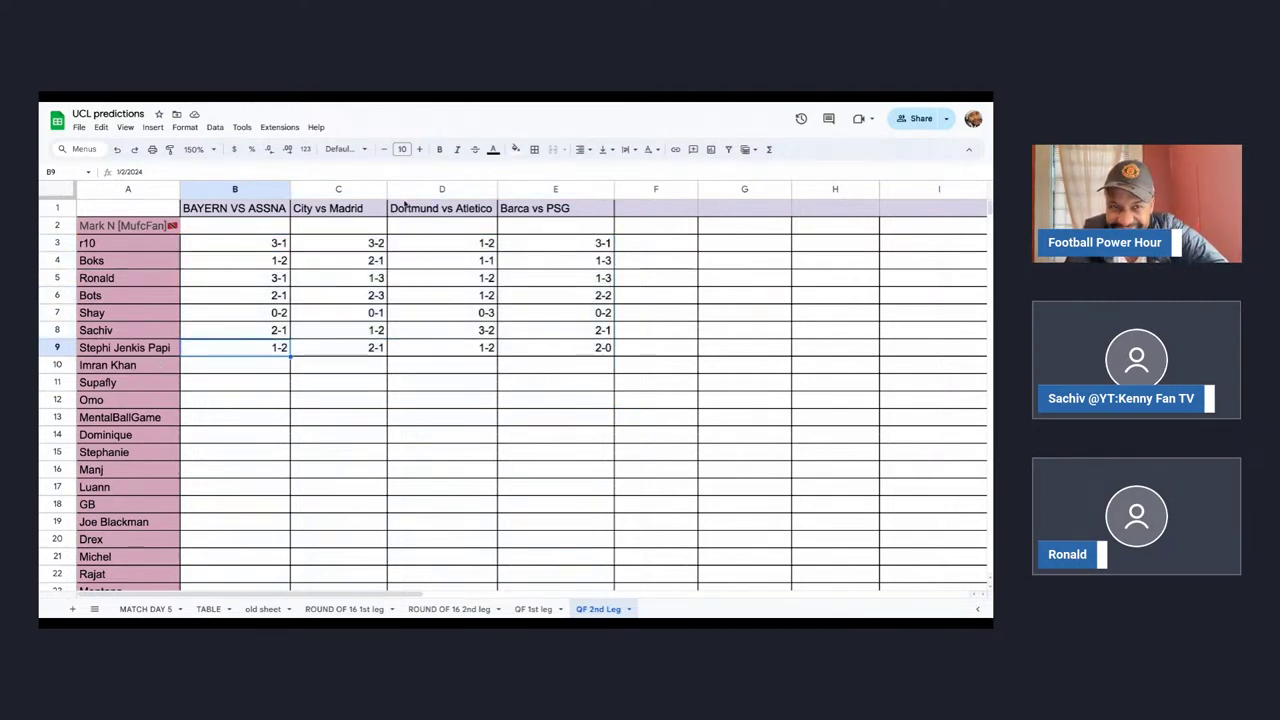